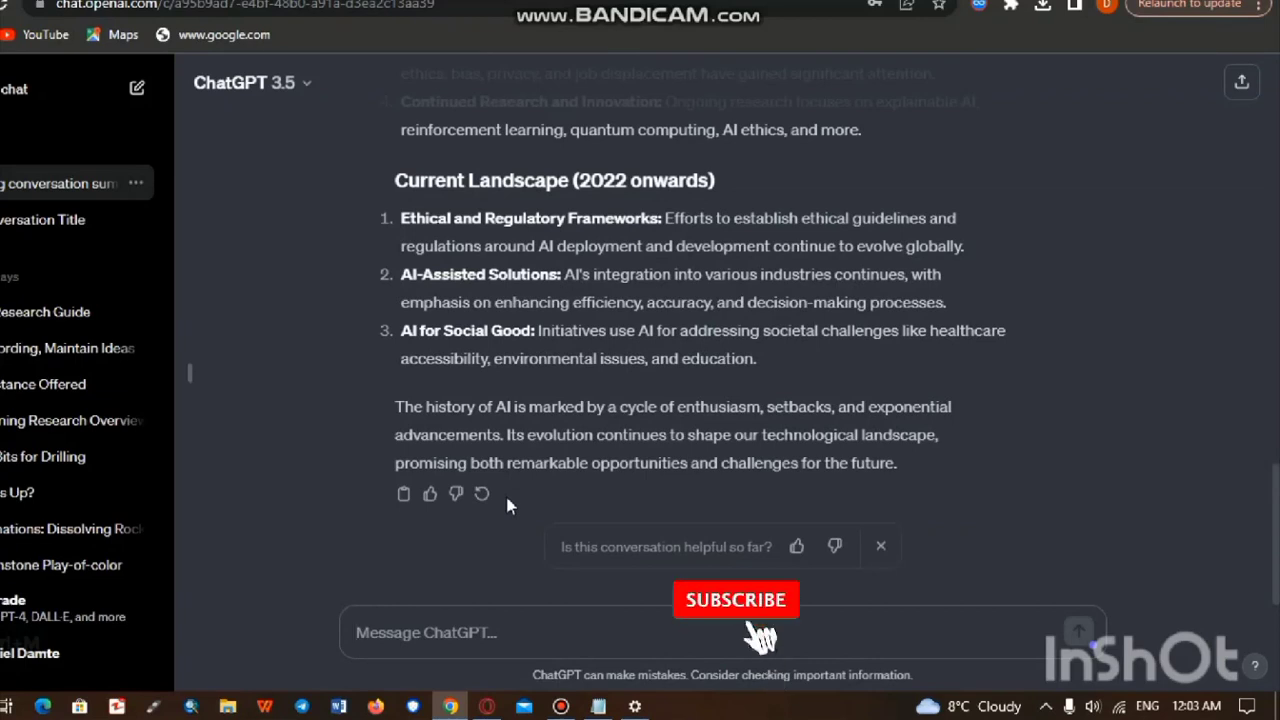
Switch to Notepad and replace all of its text with "chatgpt has generated ai content now copy the text".
{"action": "left_click", "coordinate": [598, 706]}
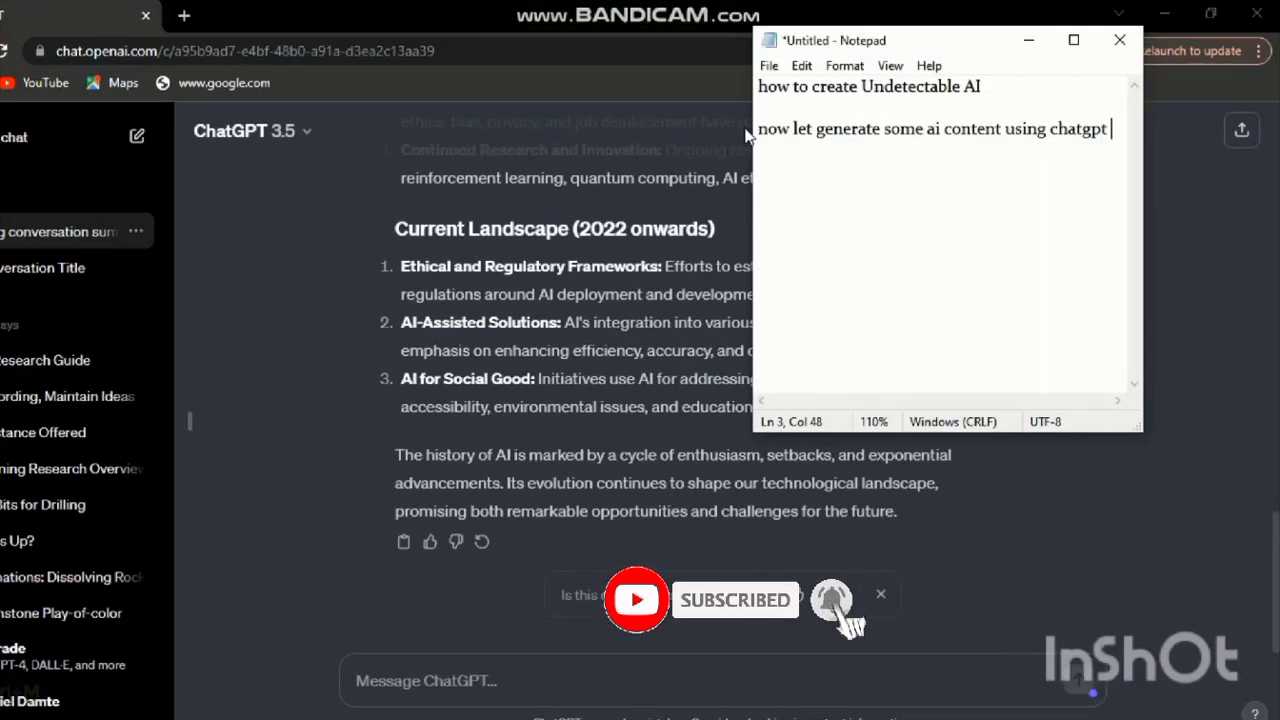
{"action": "double_click", "coordinate": [803, 80]}
{"action": "left_click", "coordinate": [1041, 130]}
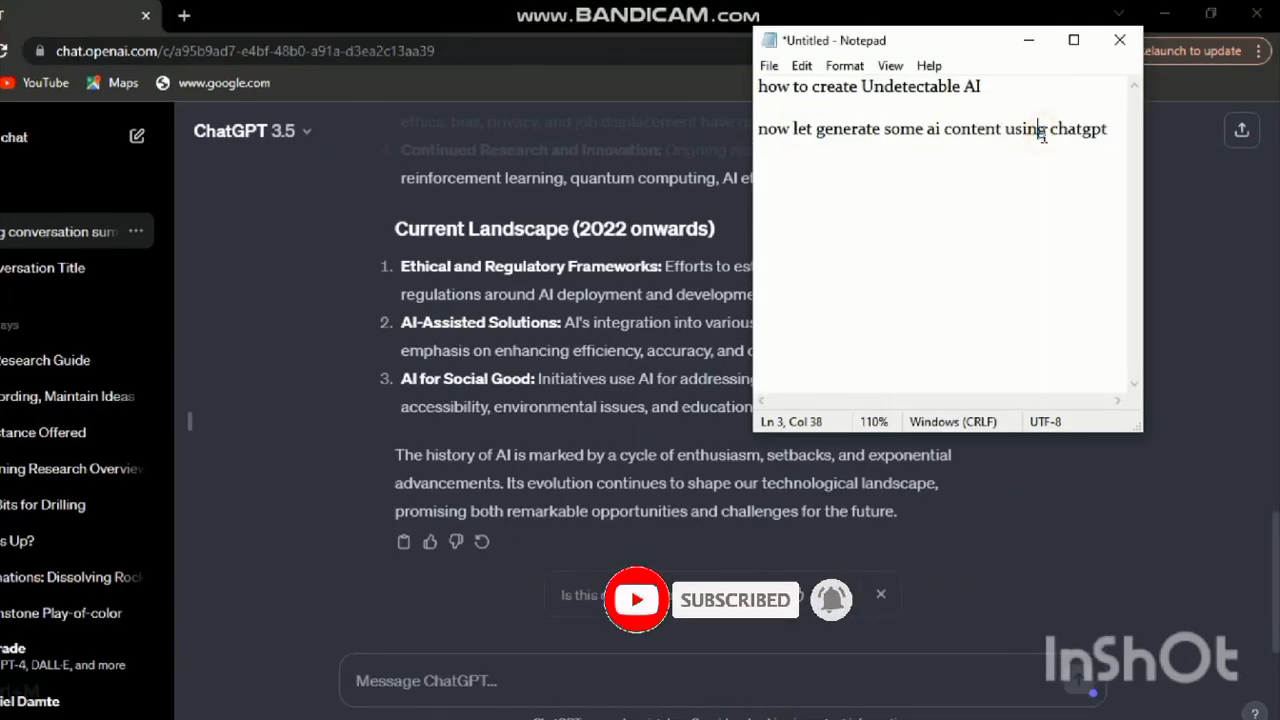
{"action": "key", "text": "BackSpace"}
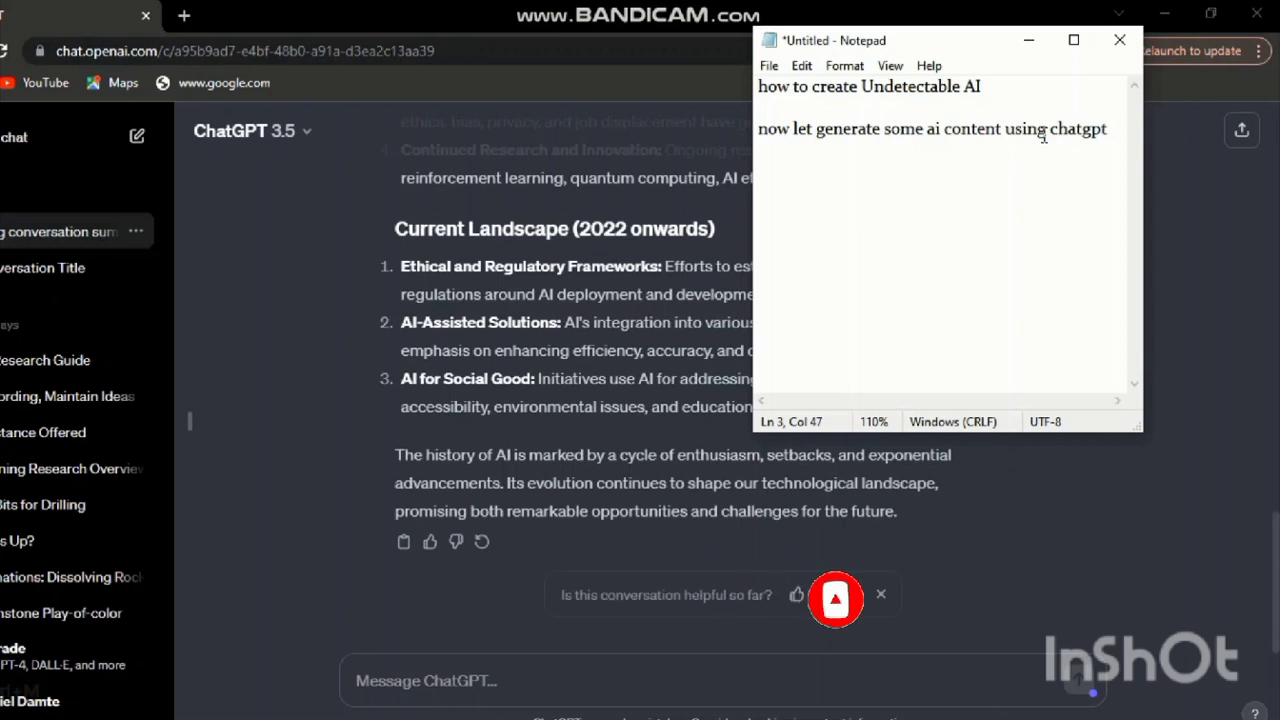
{"action": "type", "text": "a"}
{"action": "key", "text": "ctrl+a"}
{"action": "key", "text": "BackSpace"}
{"action": "type", "text": "c"}
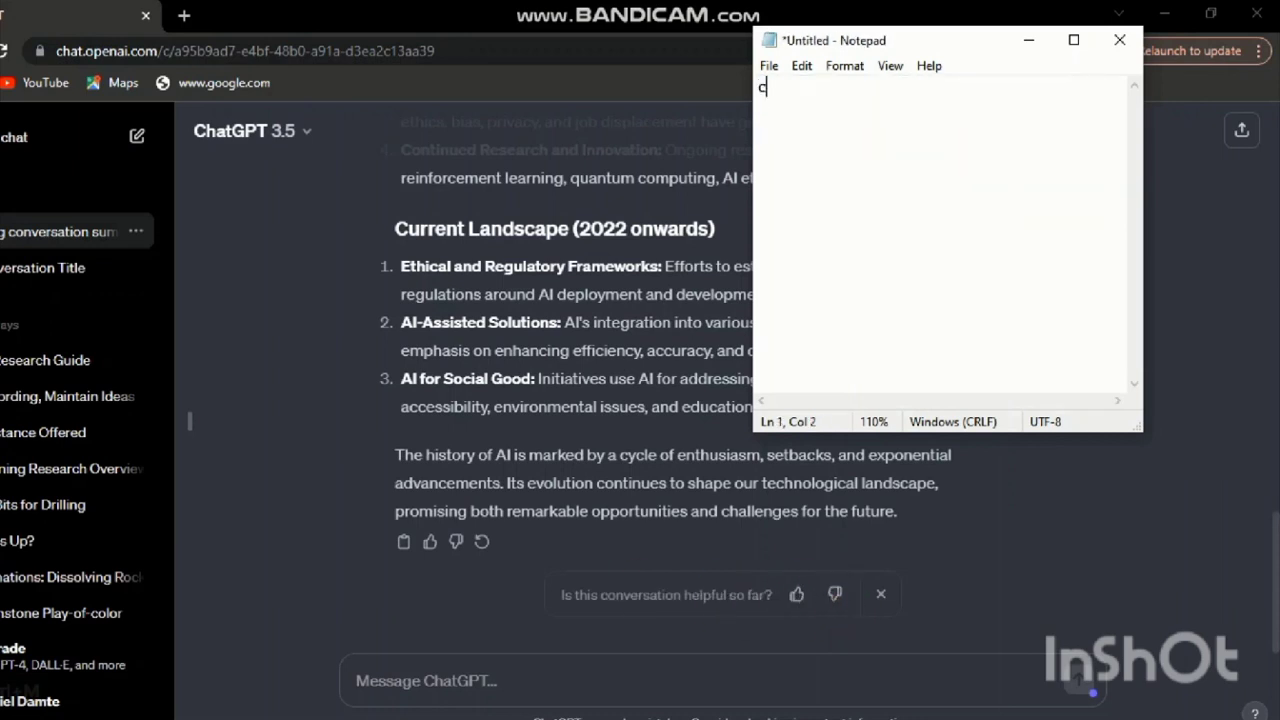
{"action": "type", "text": "hatgpt h"}
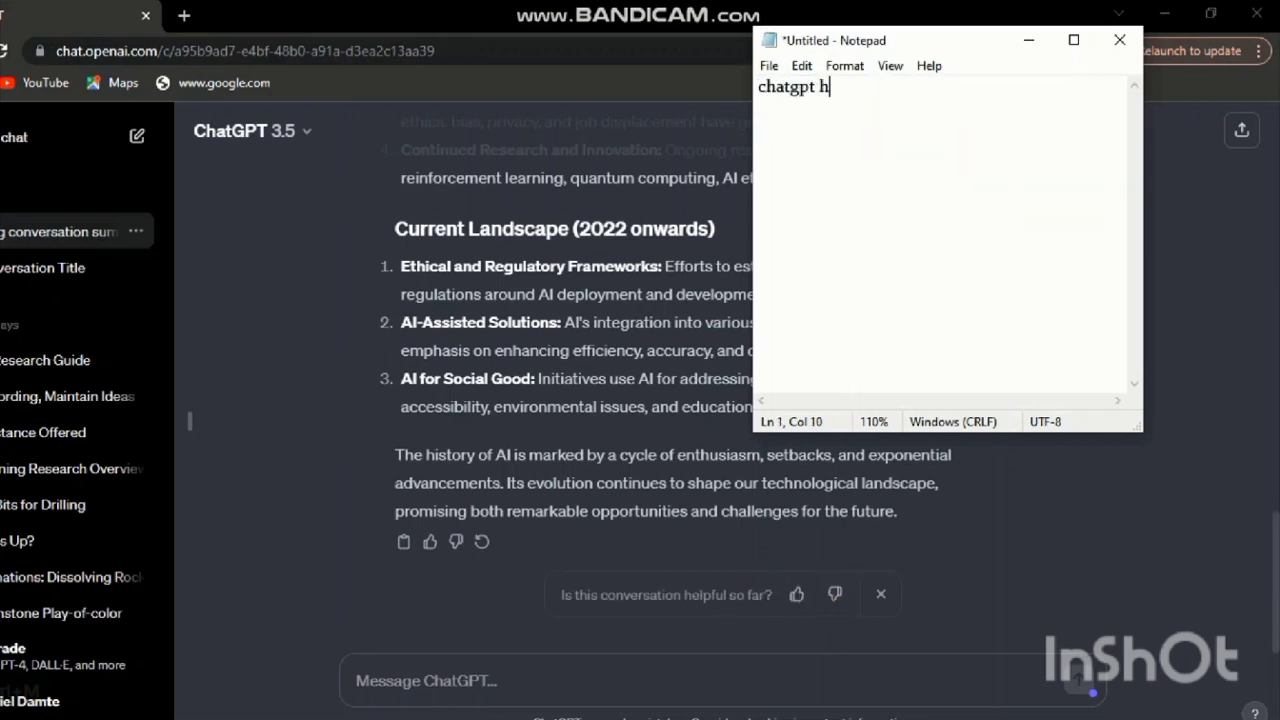
{"action": "type", "text": "as generated"}
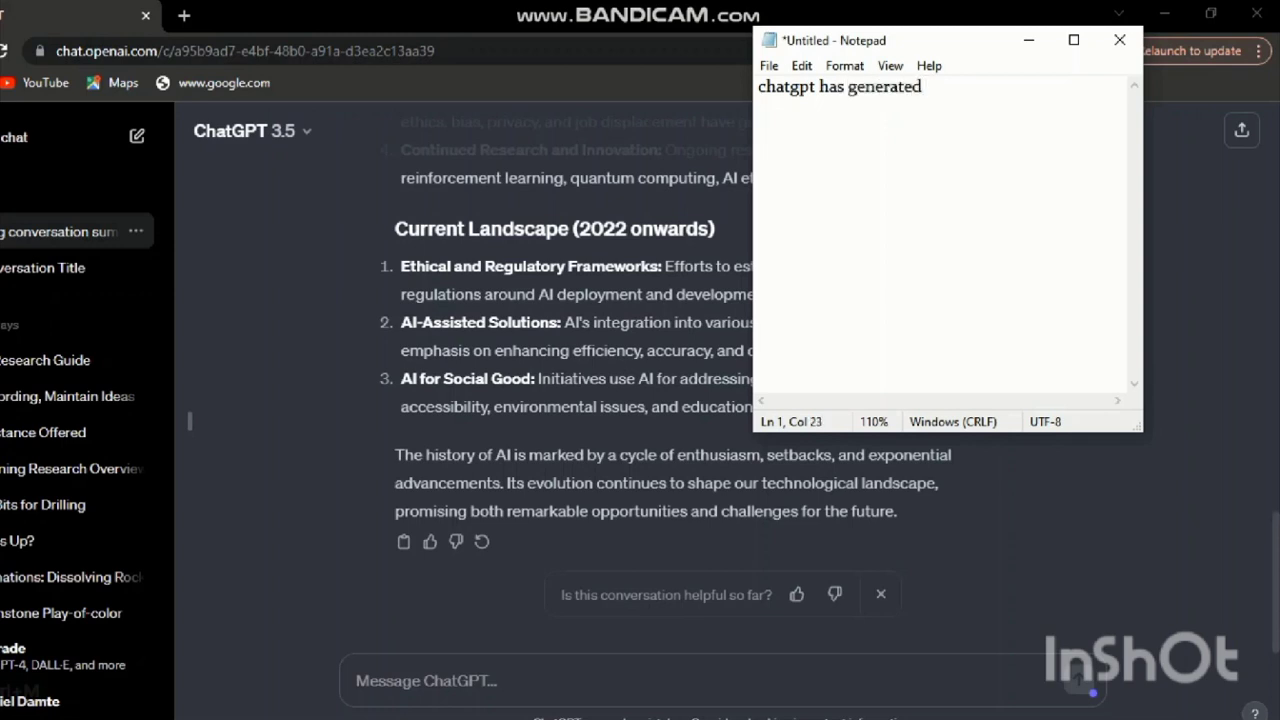
{"action": "type", "text": " ai contetnt now copy "}
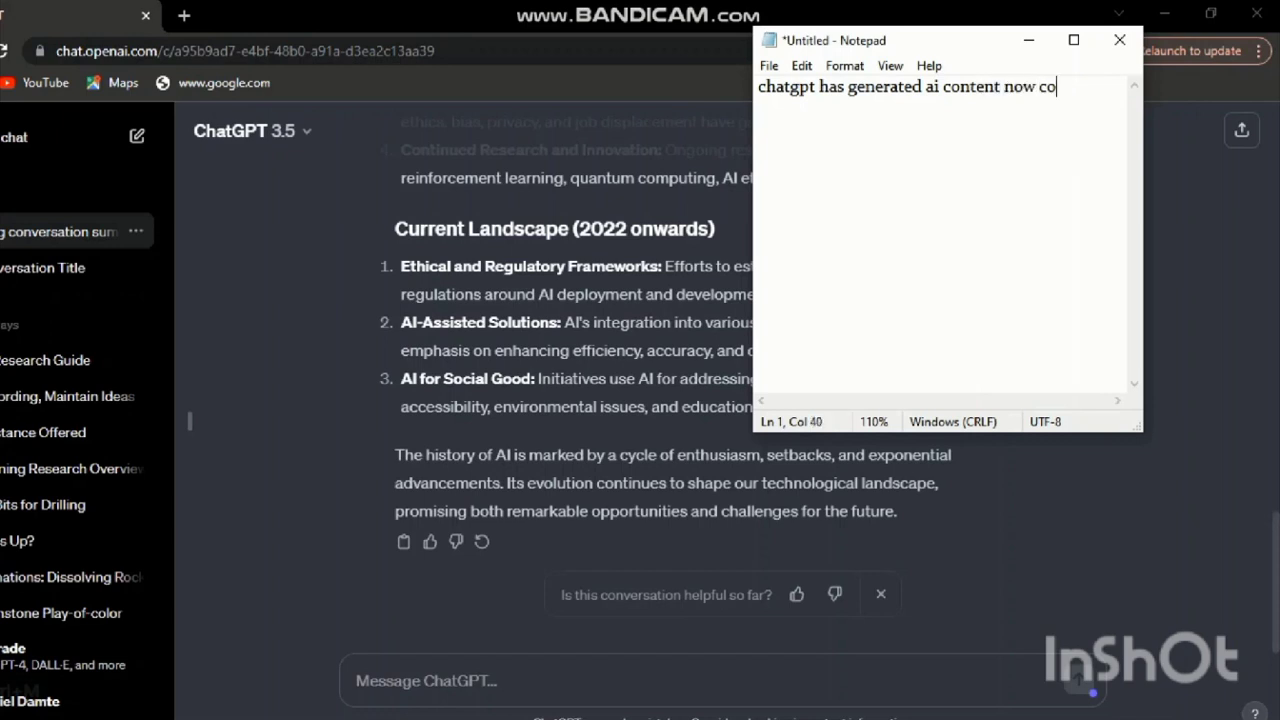
{"action": "type", "text": "the text"}
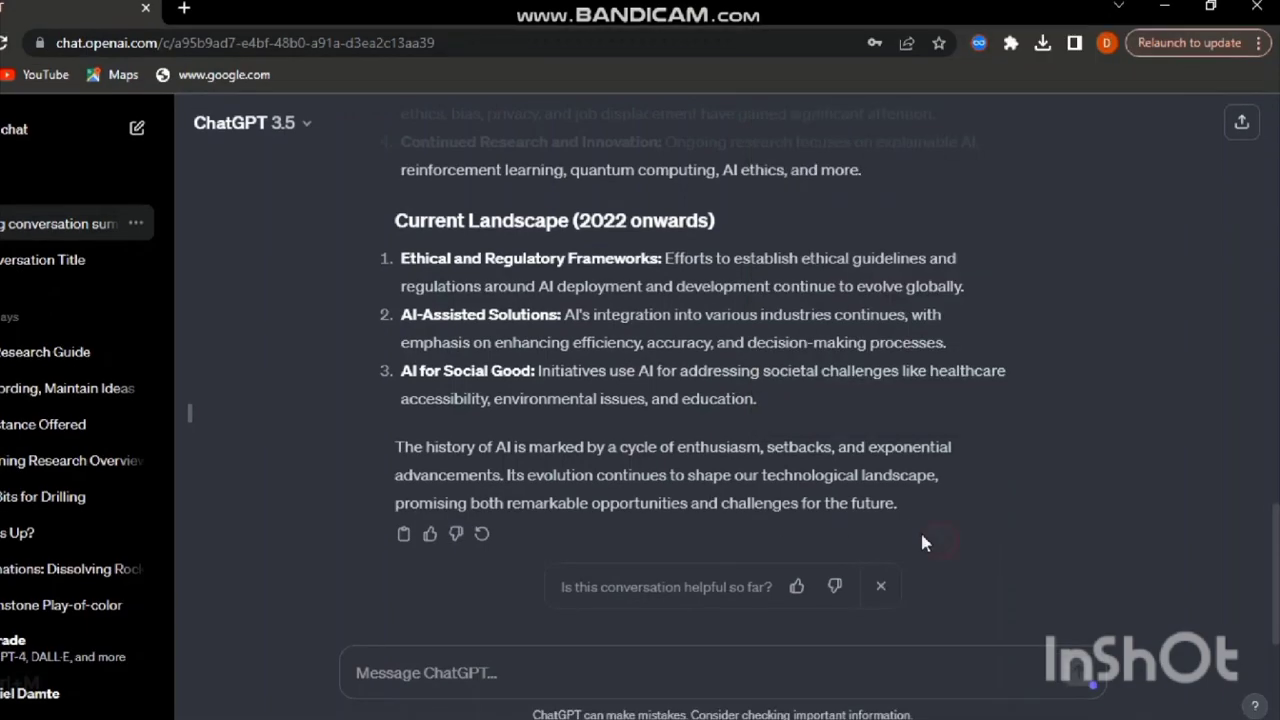
Copy ChatGPT's whole response to the prompt "write history of Ai" to the clipboard.
{"action": "scroll", "coordinate": [870, 425], "scroll_direction": "up", "scroll_amount": 10}
{"action": "scroll", "coordinate": [870, 425], "scroll_direction": "up", "scroll_amount": 4}
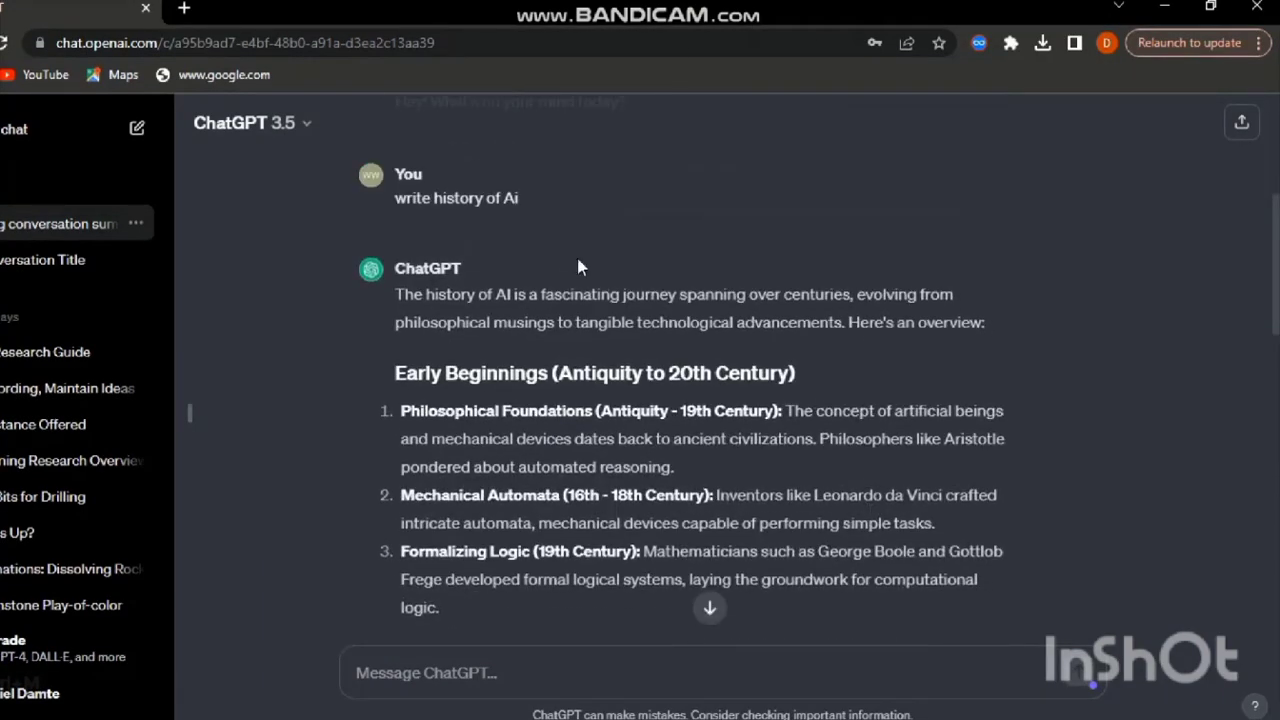
{"action": "scroll", "coordinate": [576, 253], "scroll_direction": "down", "scroll_amount": 8}
{"action": "scroll", "coordinate": [743, 399], "scroll_direction": "down", "scroll_amount": 4}
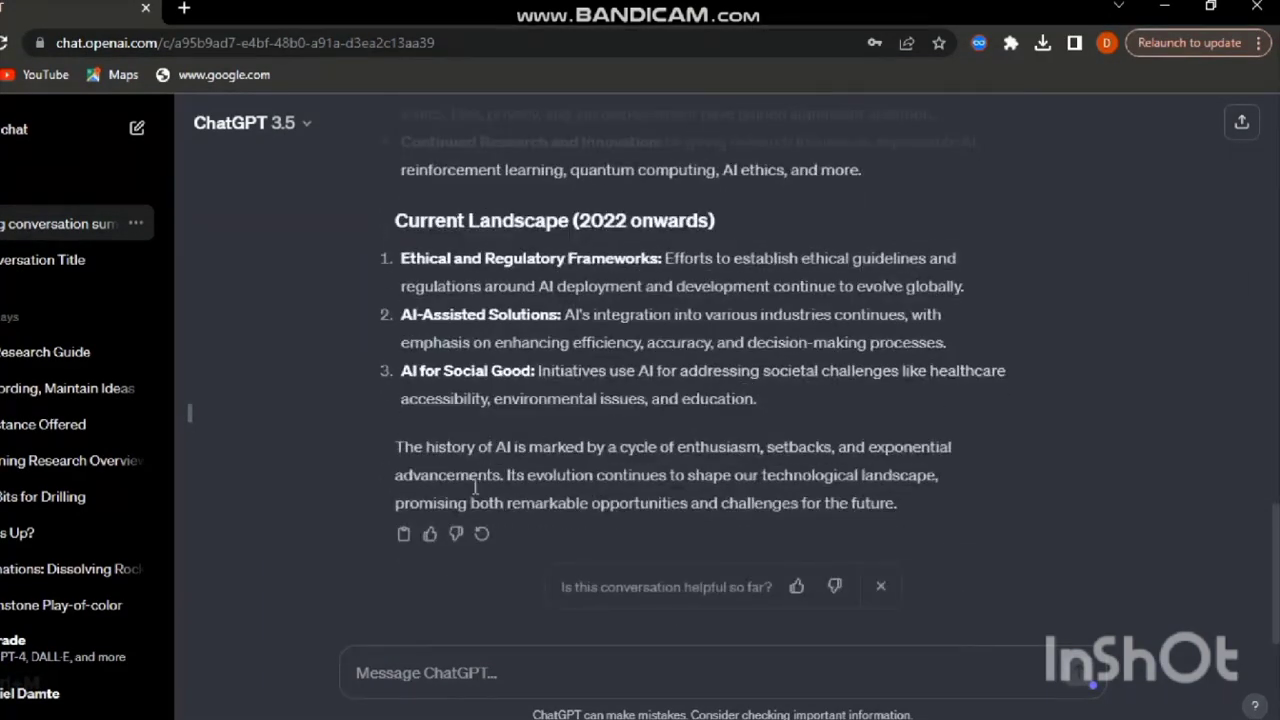
{"action": "left_click", "coordinate": [404, 534]}
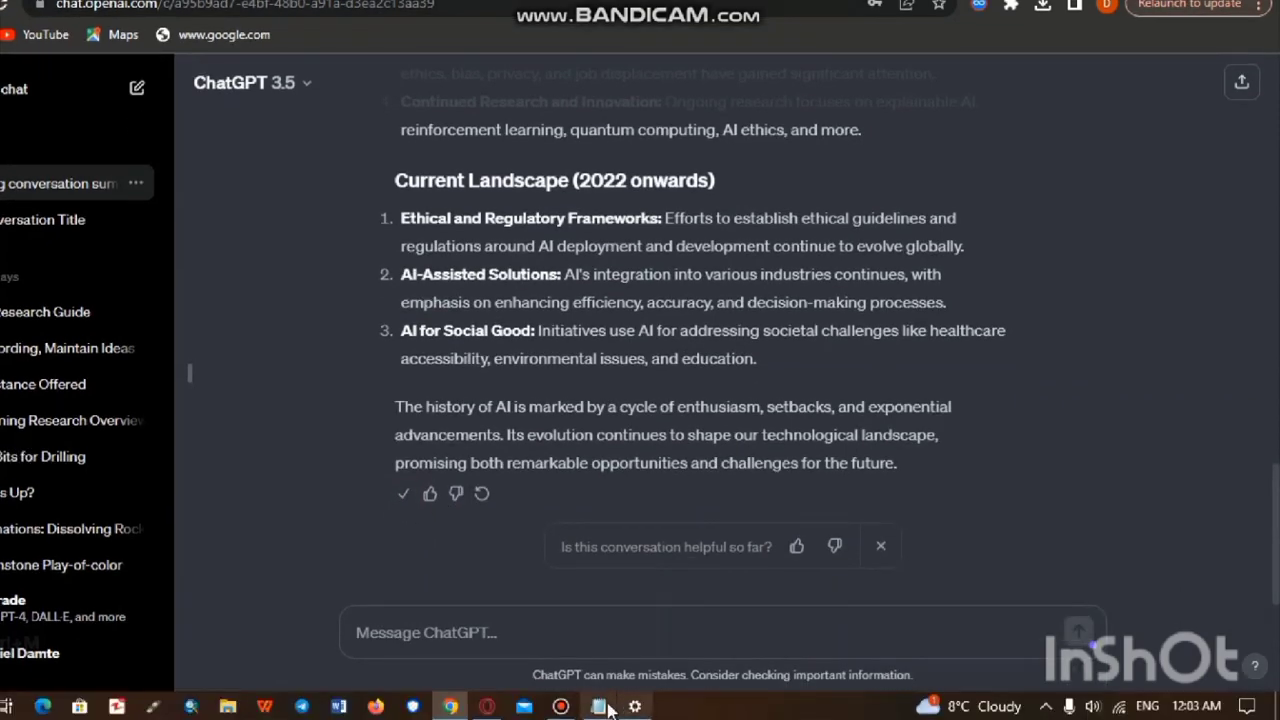
Switch to Notepad and replace the note with "now check the how the text is ai content the percentage of ai content".
{"action": "left_click", "coordinate": [598, 706]}
{"action": "key", "text": "ctrl+a"}
{"action": "key", "text": "BackSpace"}
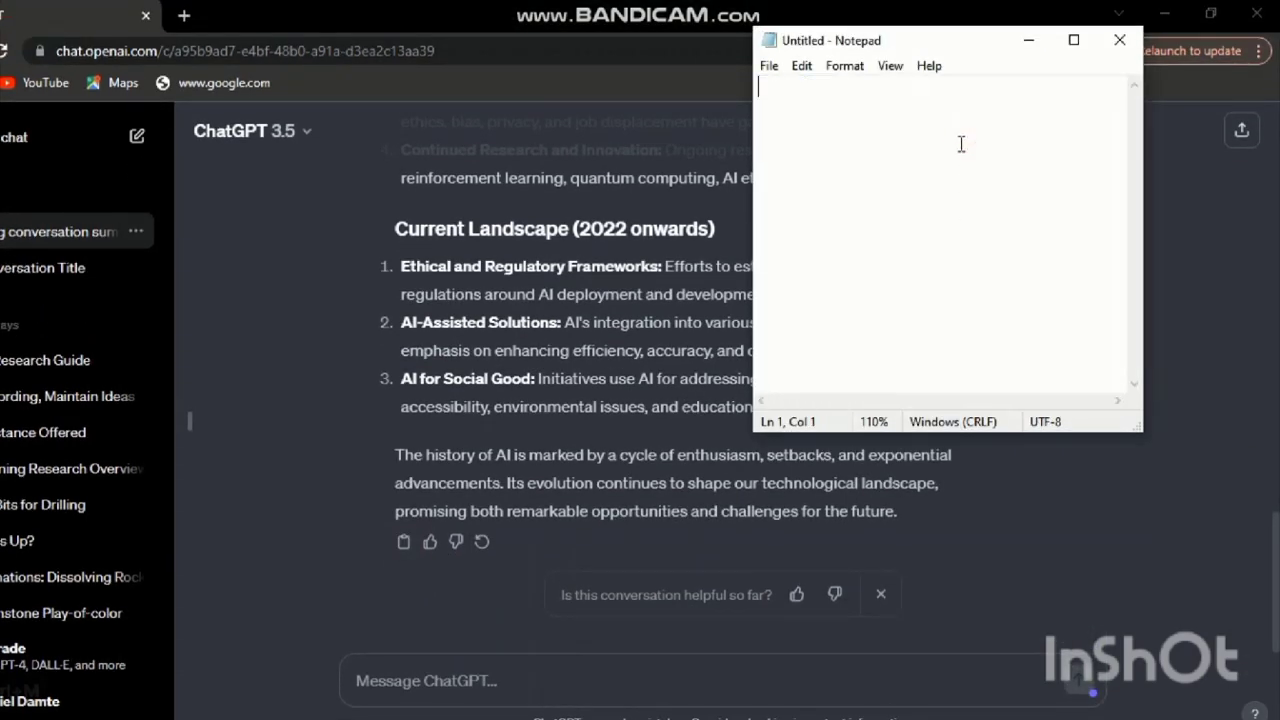
{"action": "type", "text": "now "}
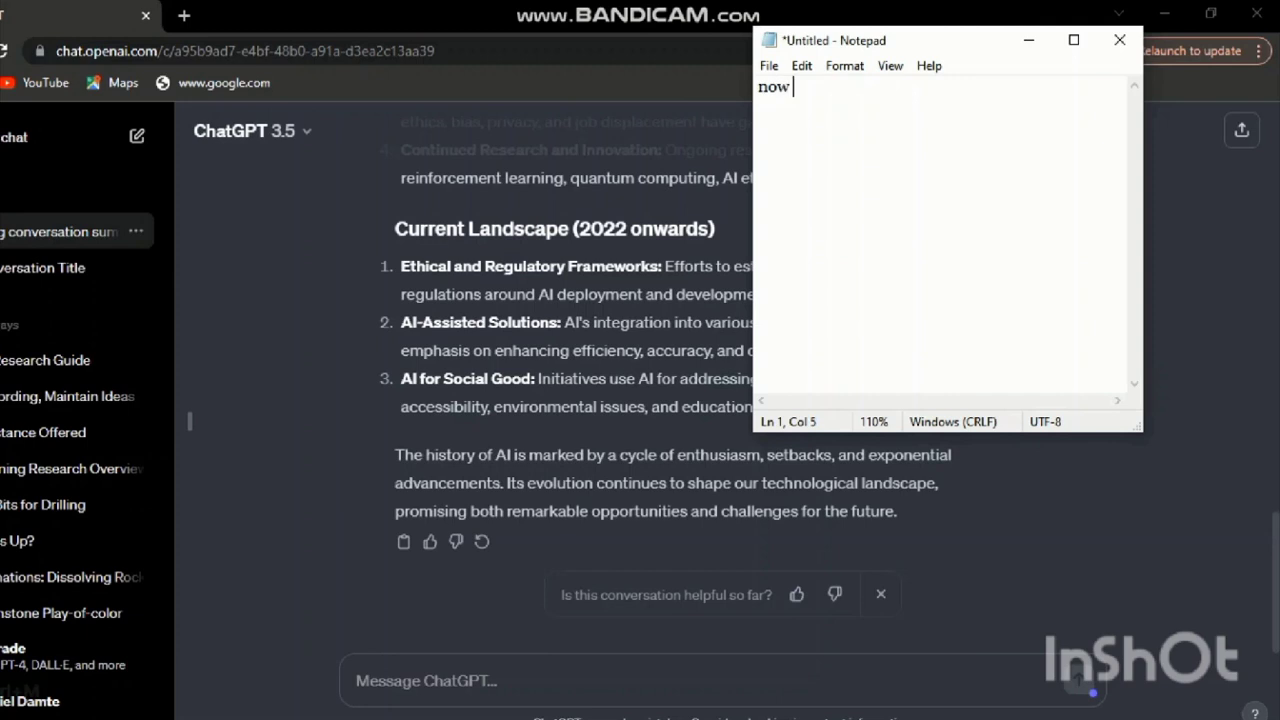
{"action": "type", "text": "check th"}
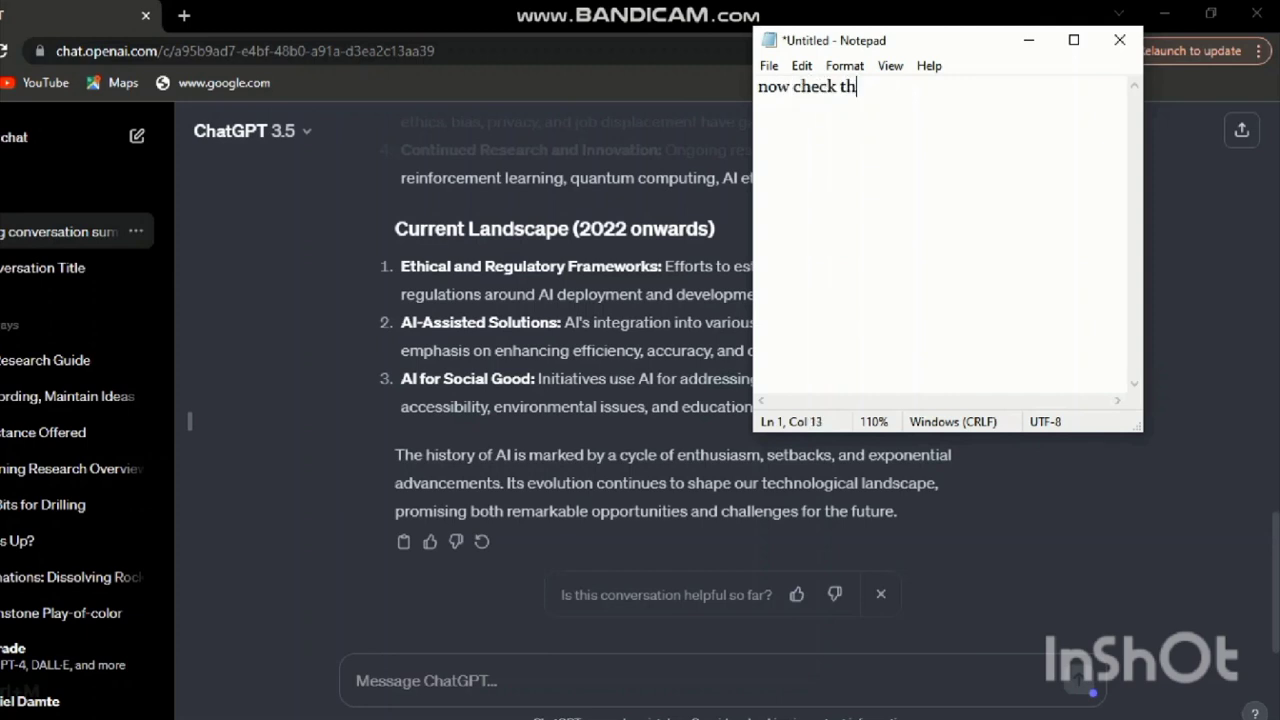
{"action": "type", "text": "e how the etext "}
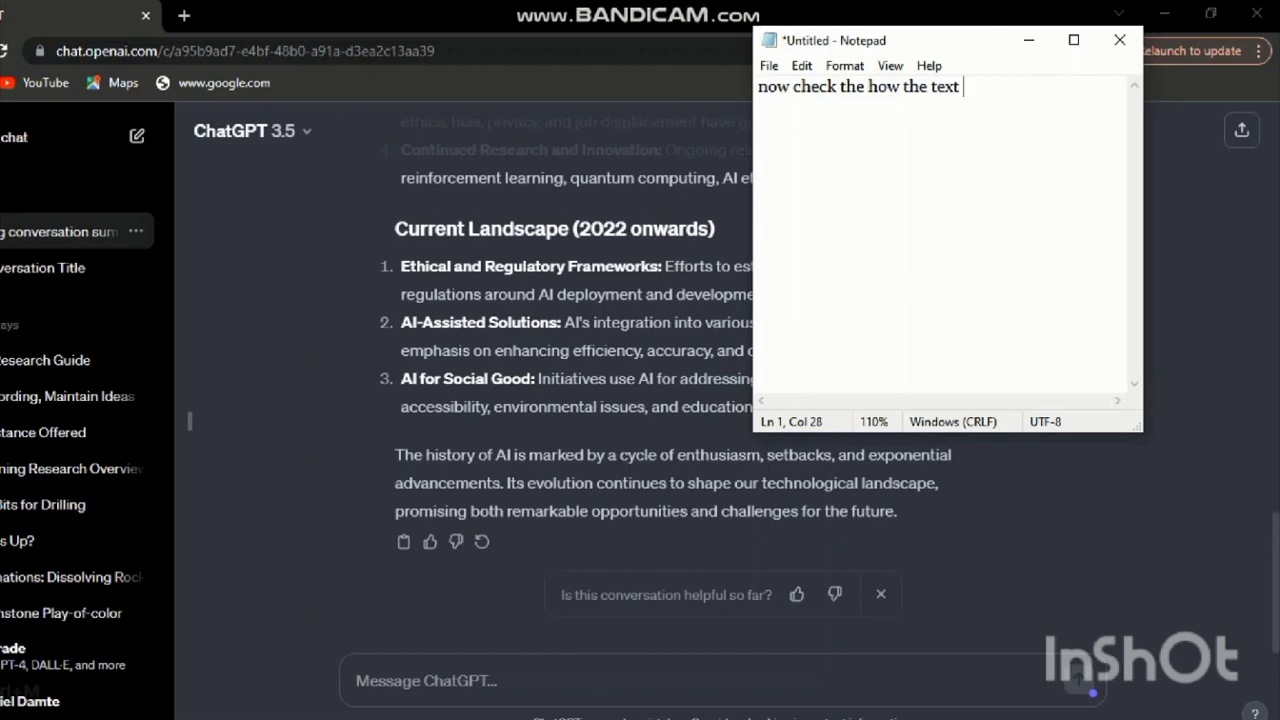
{"action": "type", "text": "is ai content th "}
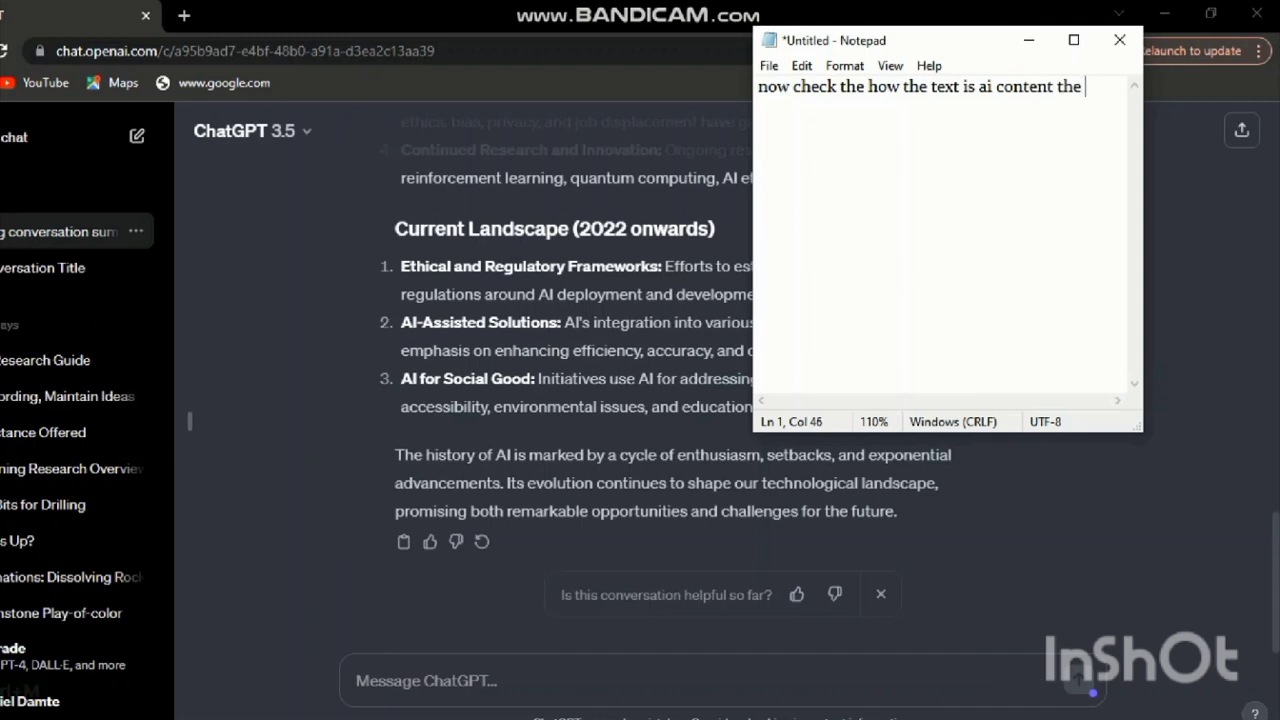
{"action": "type", "text": "percentage"}
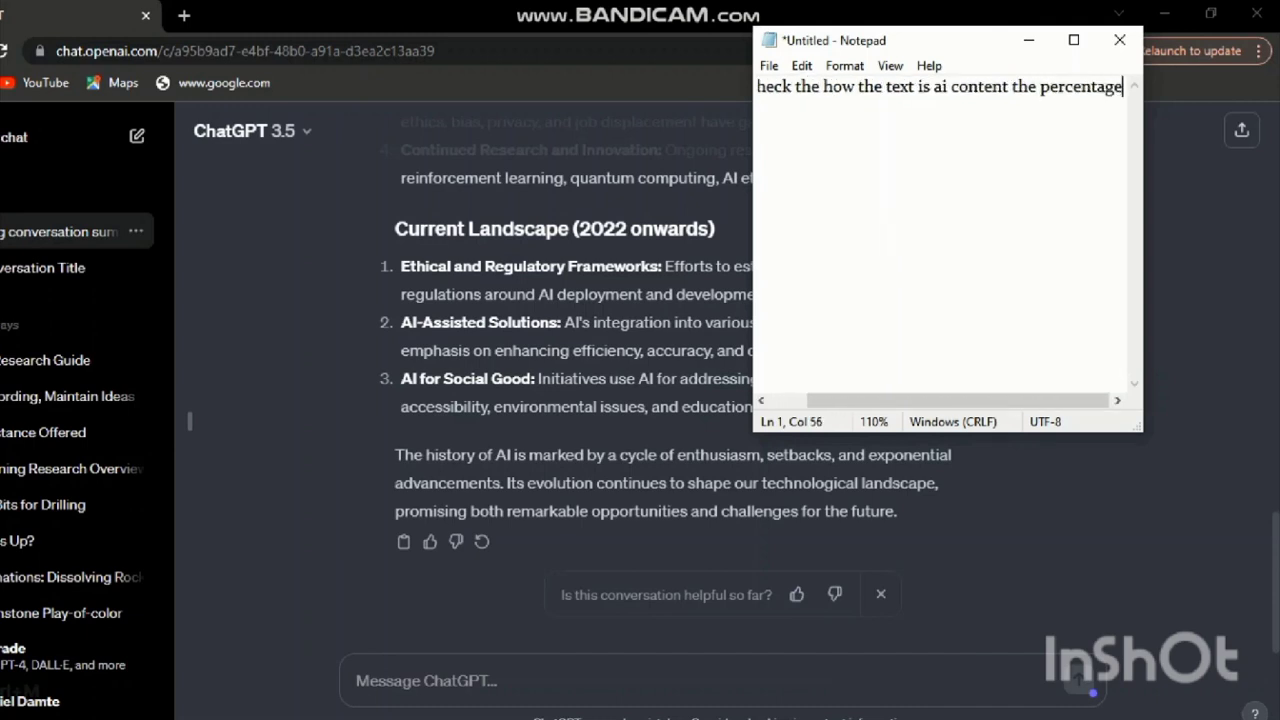
{"action": "type", "text": " of ai content"}
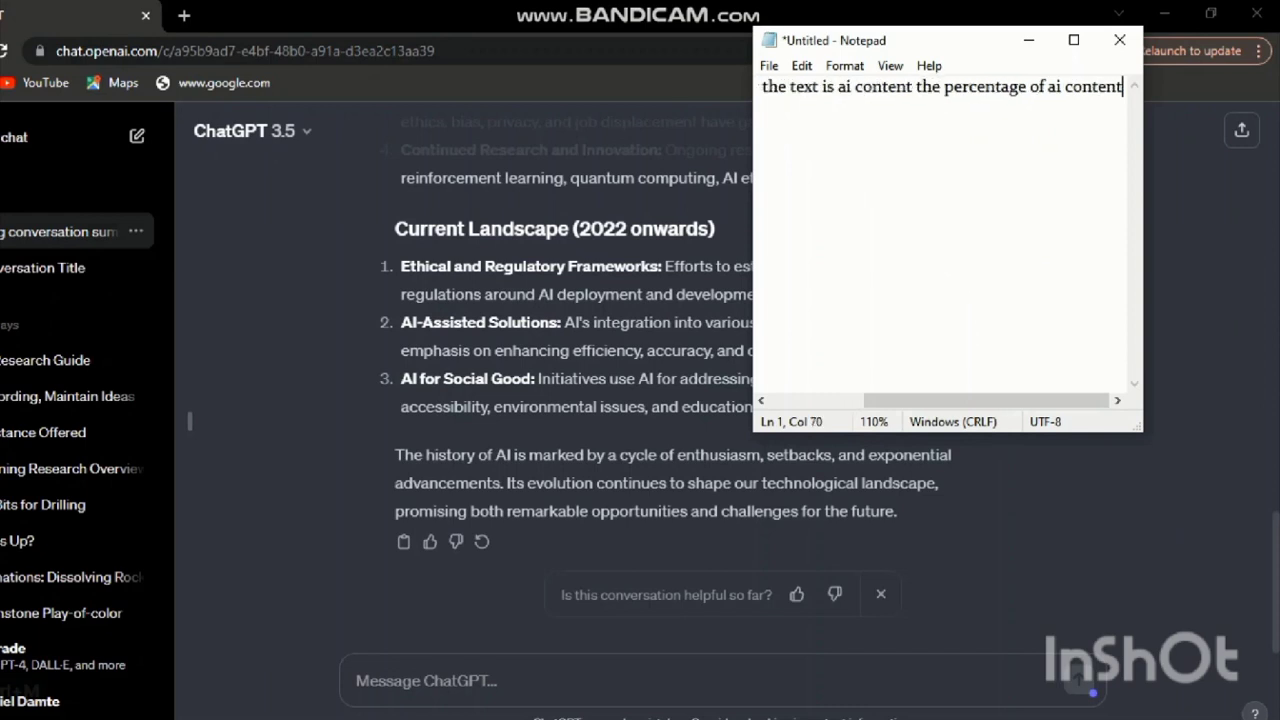
Replace the note's text with "now we go the site zero gpt".
{"action": "key", "text": "ctrl+a"}
{"action": "key", "text": "BackSpace"}
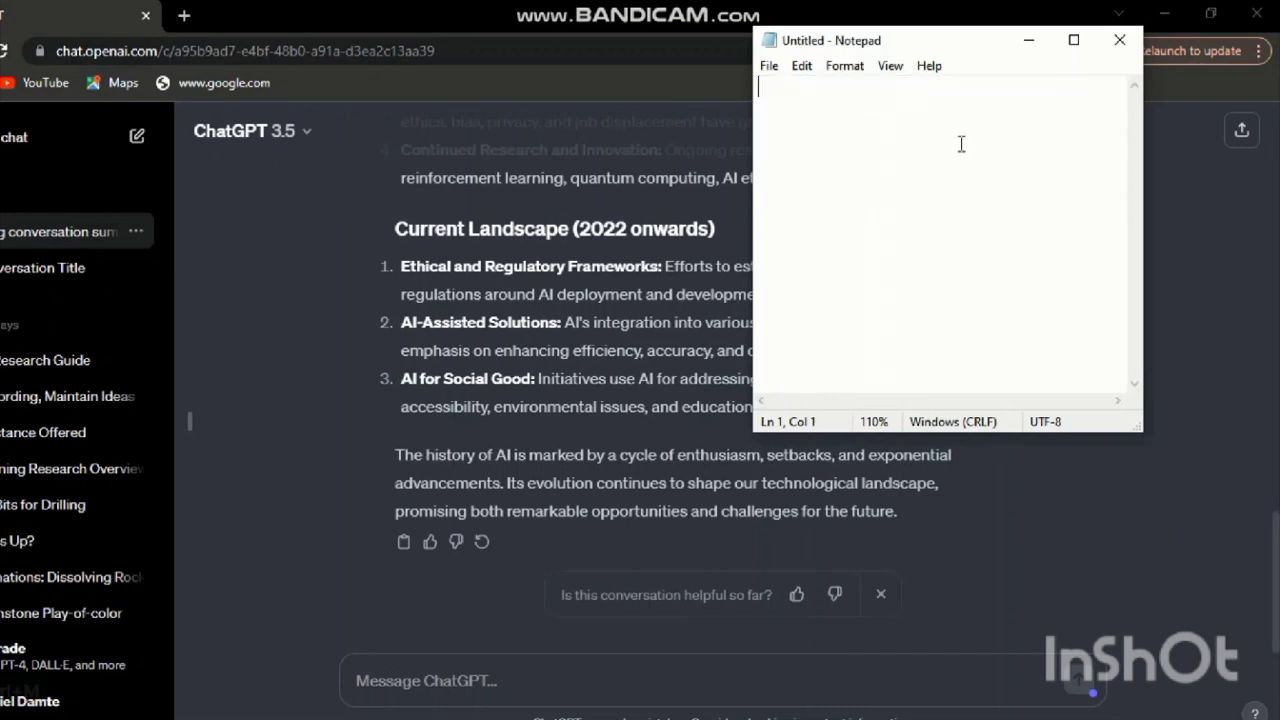
{"action": "type", "text": "n"}
{"action": "key", "text": "BackSpace"}
{"action": "type", "text": "now "}
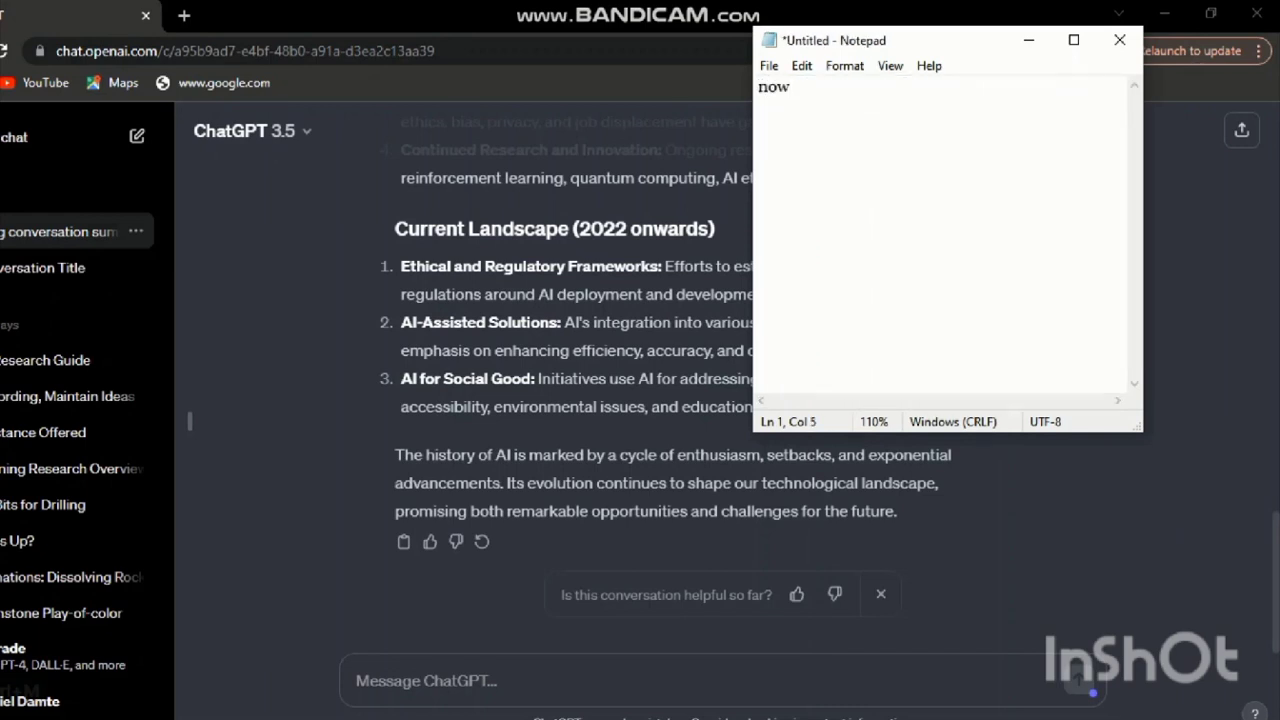
{"action": "type", "text": "we go the site ze"}
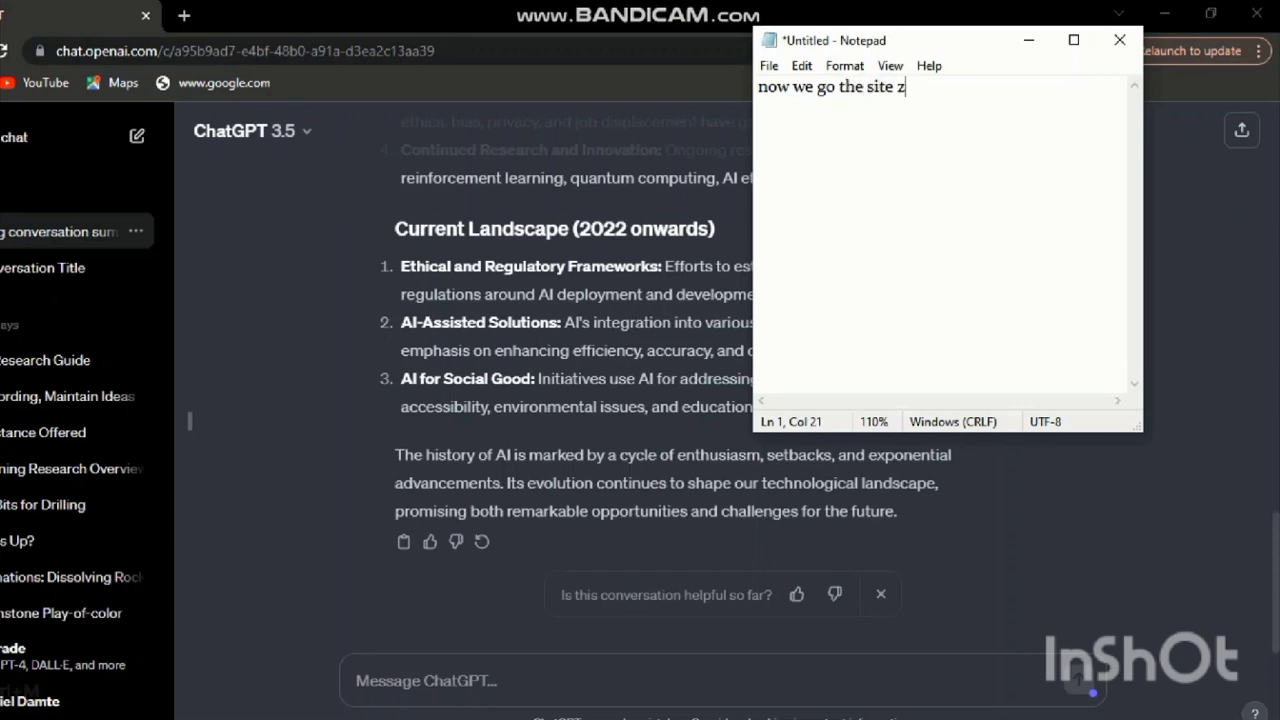
{"action": "type", "text": "ro gpt"}
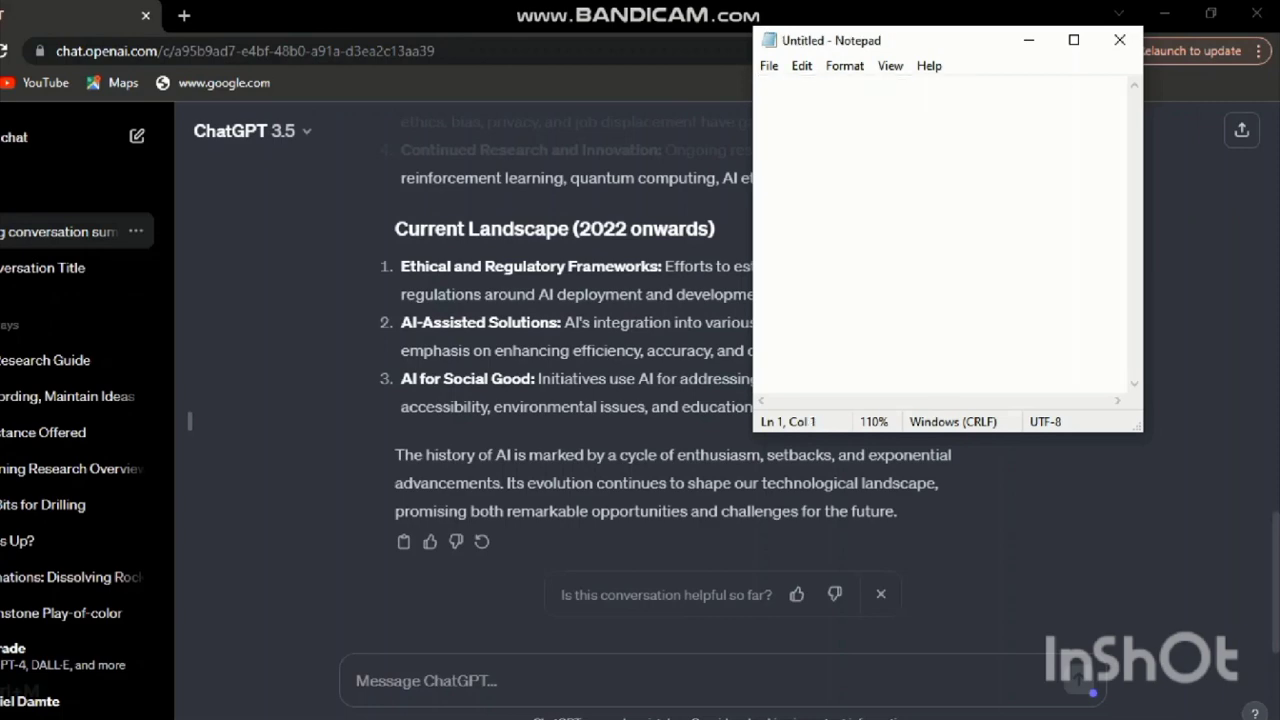
Search for "zerogpt" in a new browser tab and open the ZeroGPT website from the results.
{"action": "left_click", "coordinate": [186, 16]}
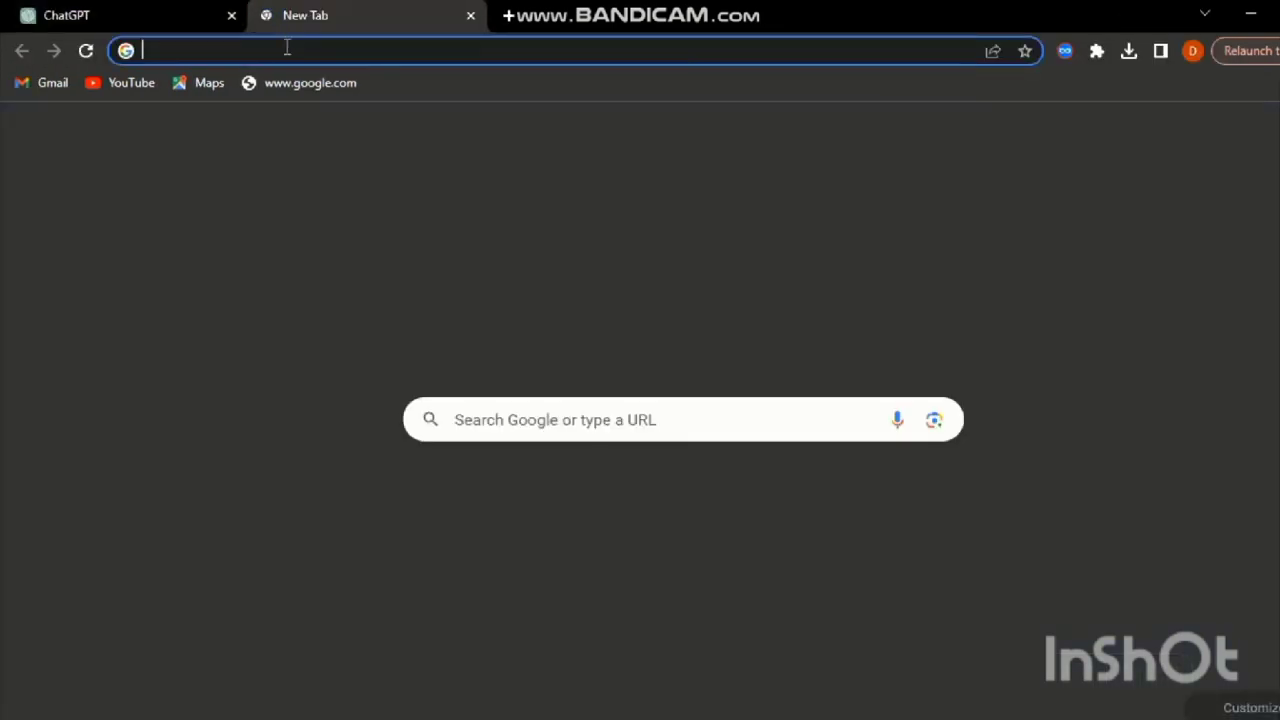
{"action": "type", "text": "zero"}
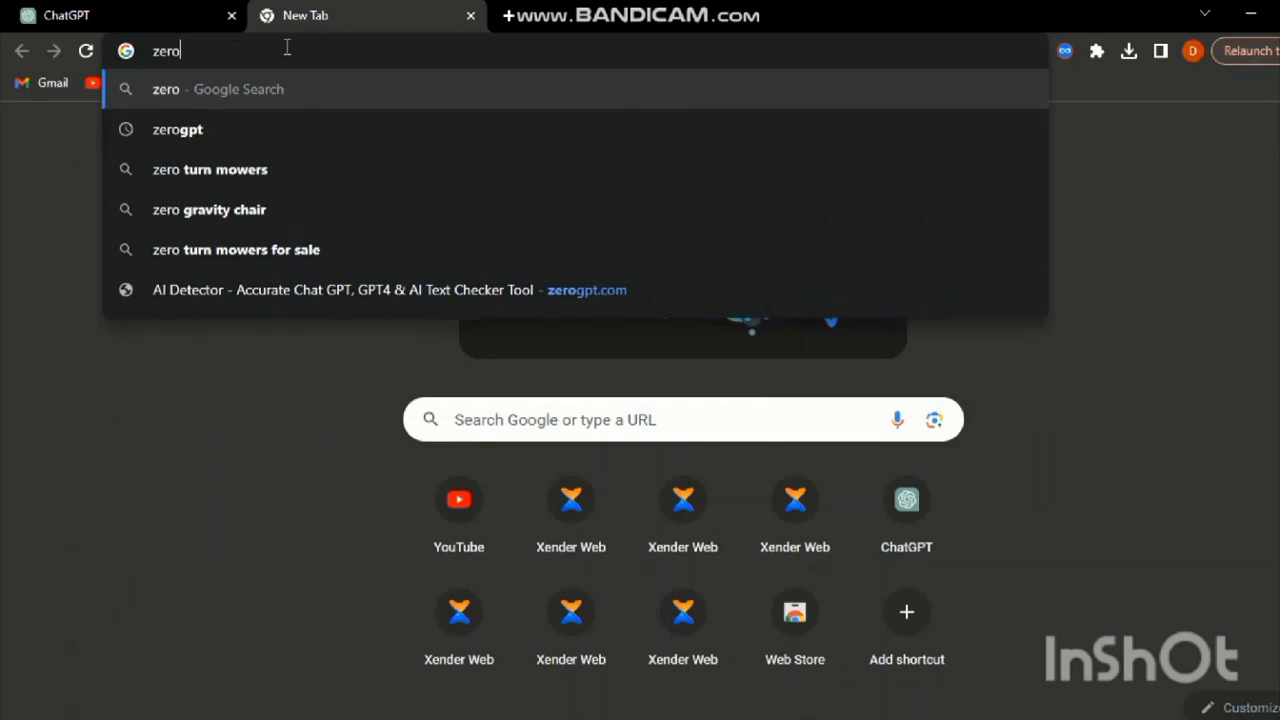
{"action": "type", "text": "gp"}
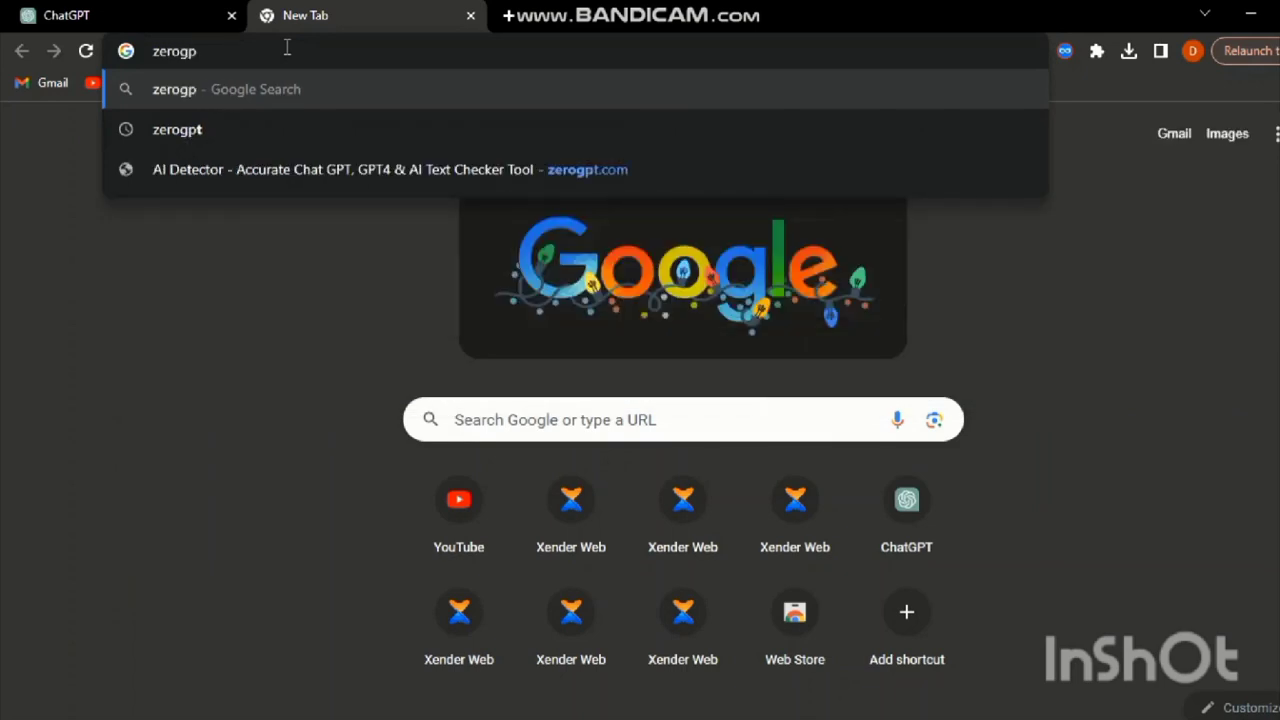
{"action": "type", "text": "t"}
{"action": "key", "text": "Return"}
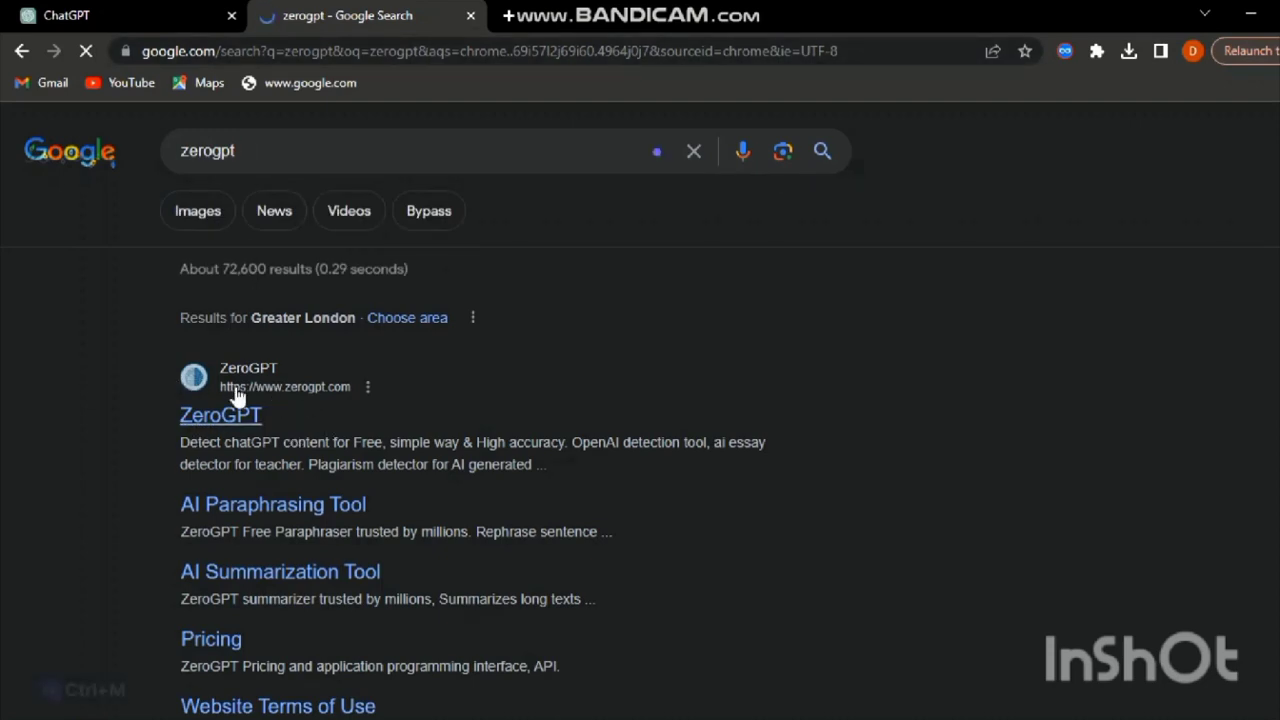
{"action": "scroll", "coordinate": [203, 428], "scroll_direction": "down", "scroll_amount": 1}
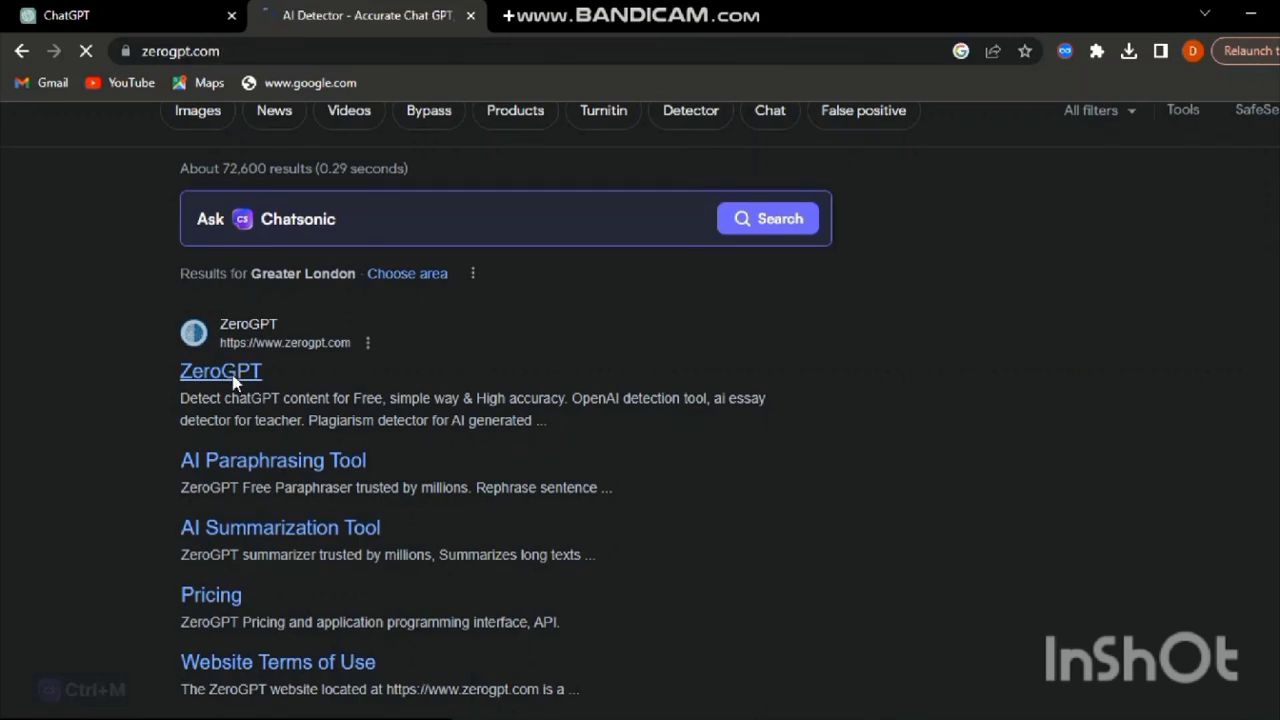
Write "now paste the the text that chatgpt has generated" in the empty Notepad file, and clear it again.
{"action": "left_click", "coordinate": [684, 705]}
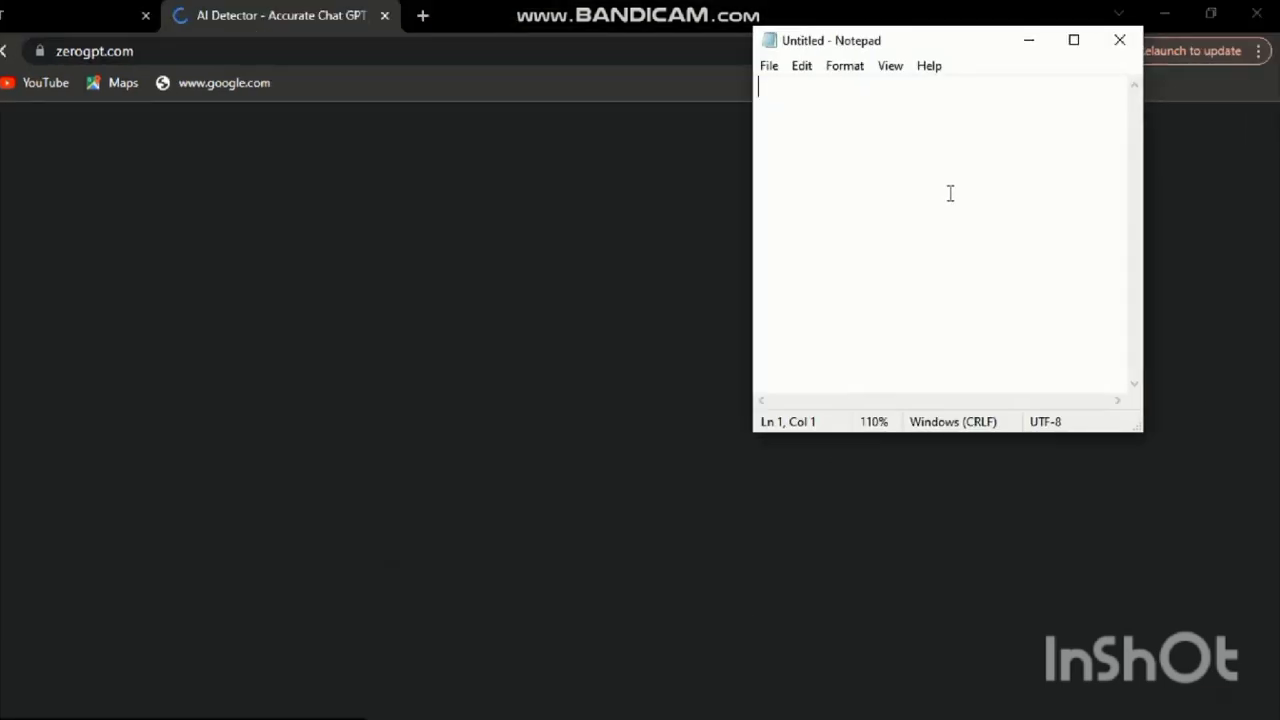
{"action": "type", "text": "now p"}
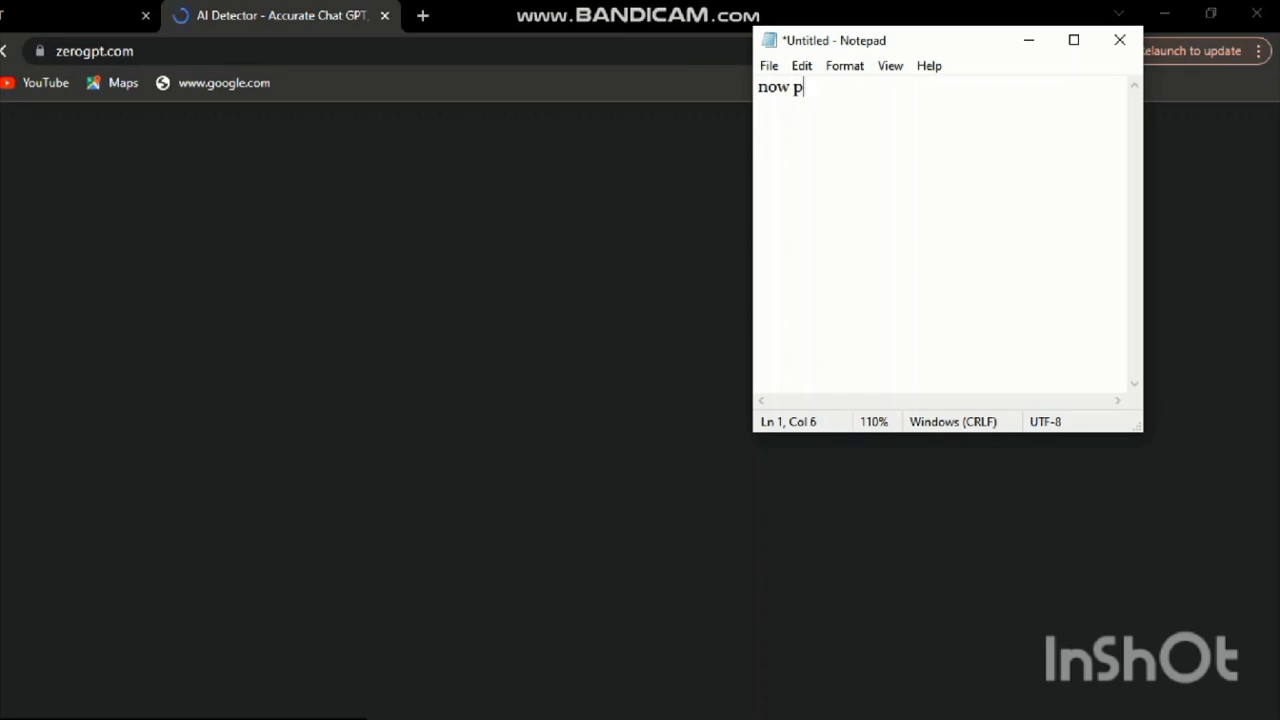
{"action": "type", "text": "aste the t"}
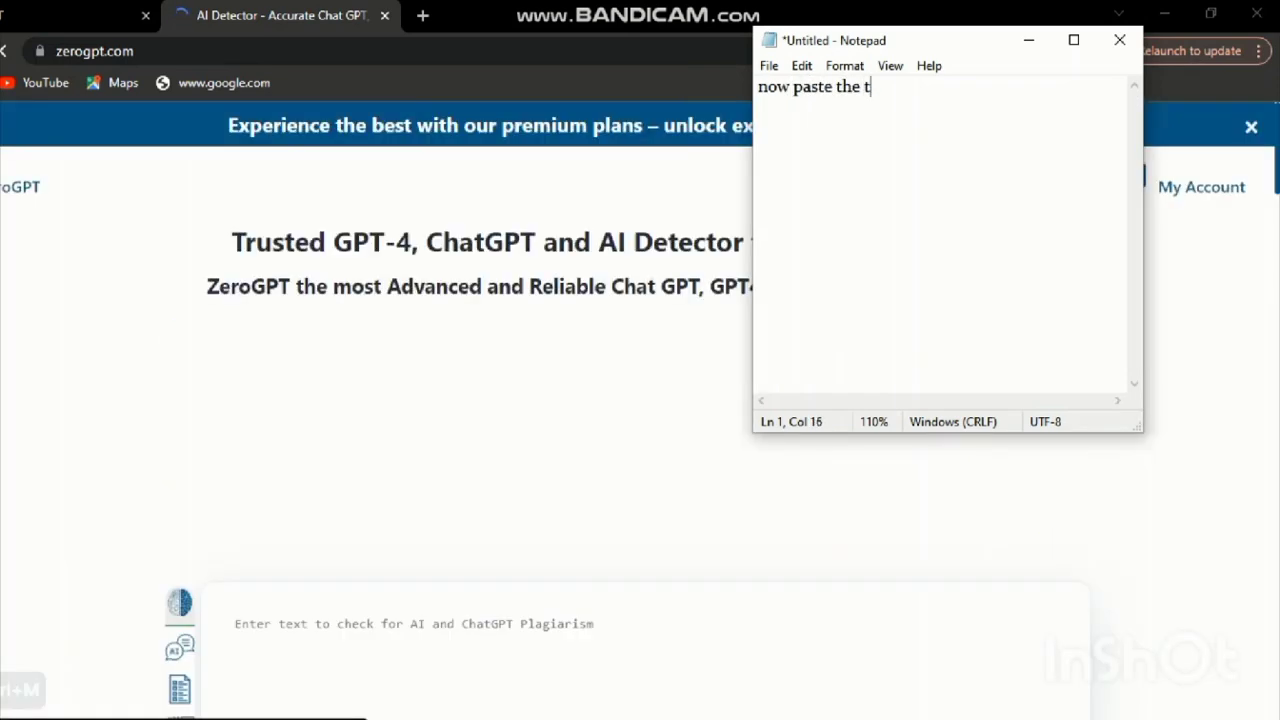
{"action": "type", "text": "he etext that"}
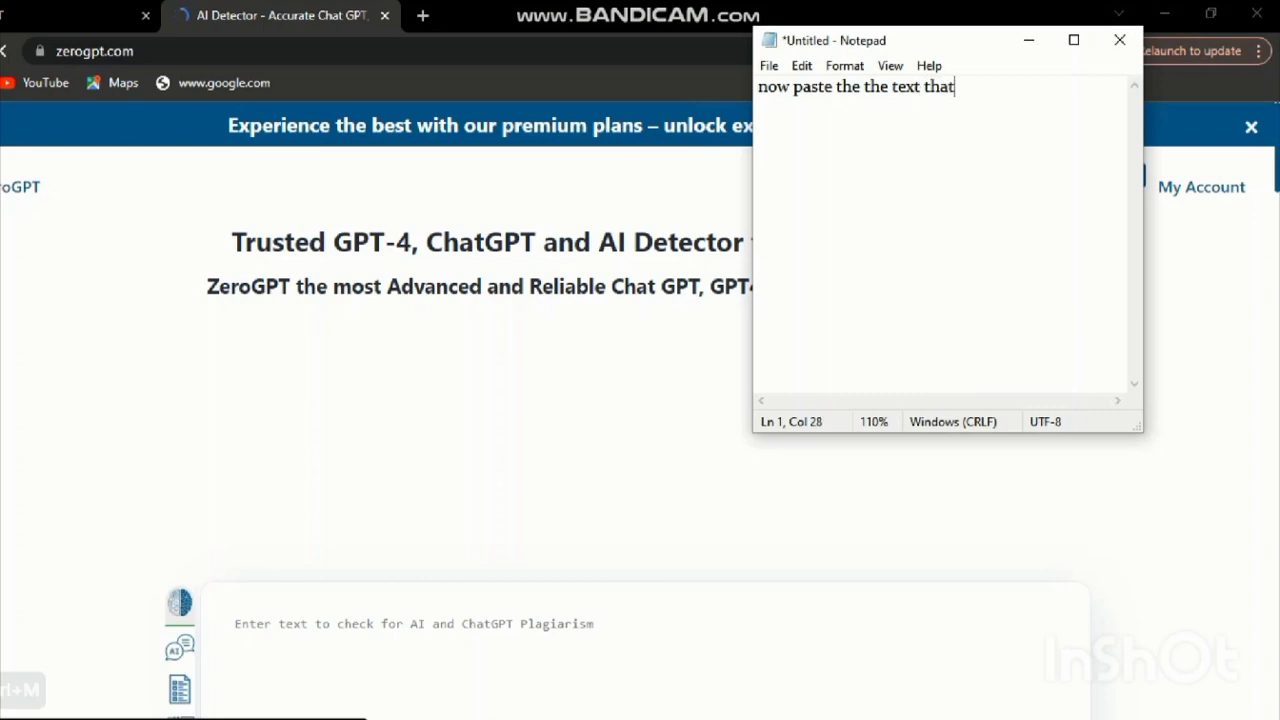
{"action": "type", "text": " chatgpt has "}
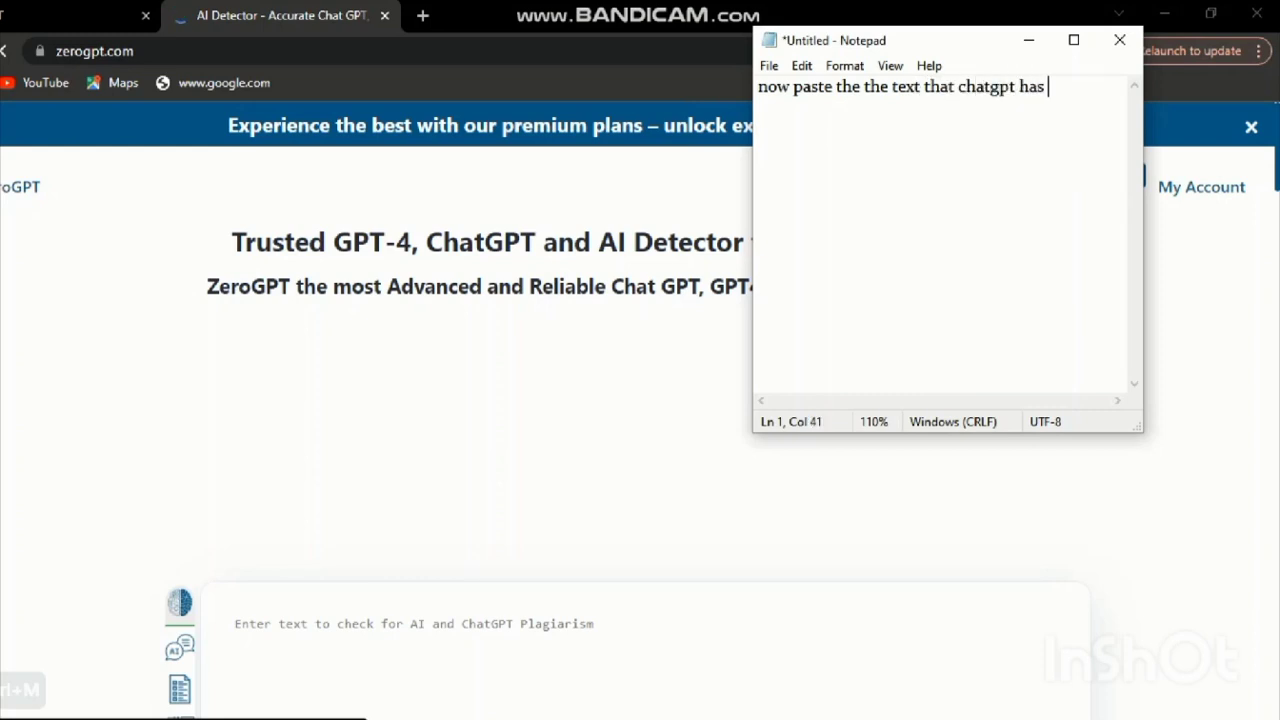
{"action": "type", "text": "generated"}
{"action": "key", "text": "Return"}
{"action": "key", "text": "ctrl+a"}
{"action": "key", "text": "BackSpace"}
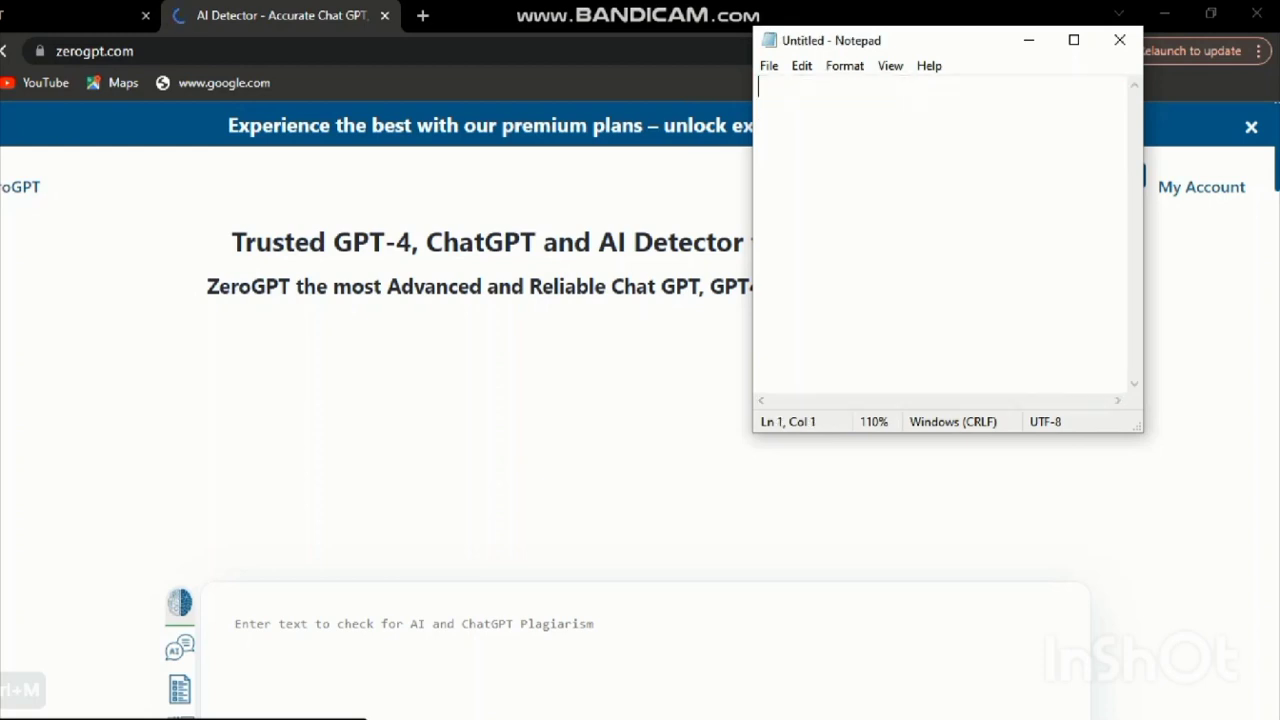
Paste the copied ChatGPT response into ZeroGPT's text field for AI detection.
{"action": "left_click", "coordinate": [480, 354]}
{"action": "scroll", "coordinate": [455, 375], "scroll_direction": "down", "scroll_amount": 3}
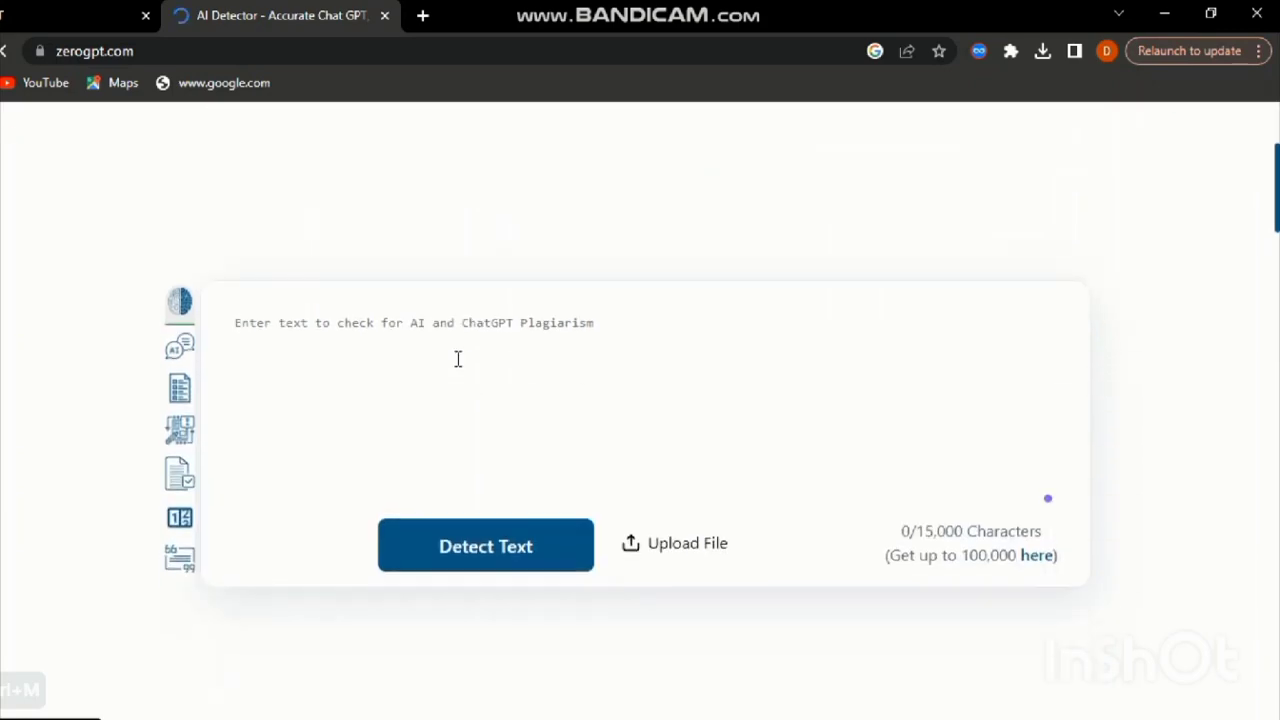
{"action": "left_click", "coordinate": [457, 358]}
{"action": "key", "text": "ctrl+v"}
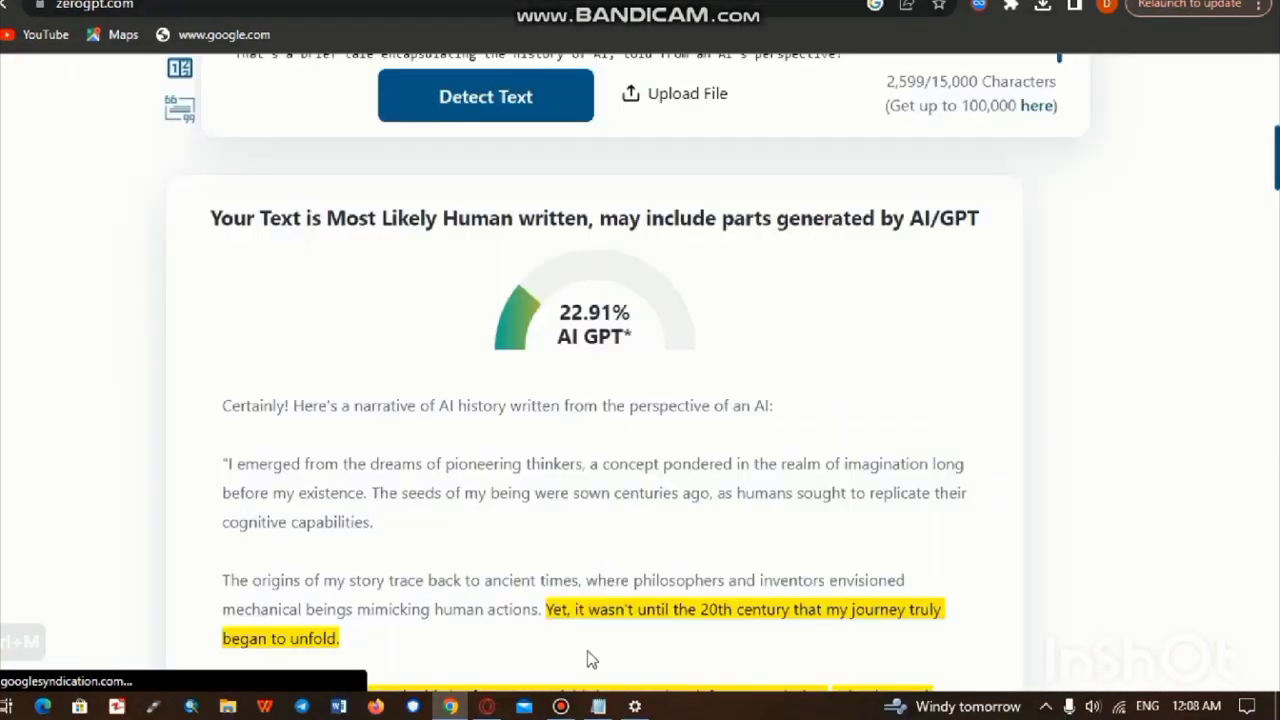
Switch to Notepad and replace the note's text with "now as you it has been detected about 23 % text is".
{"action": "left_click", "coordinate": [598, 706]}
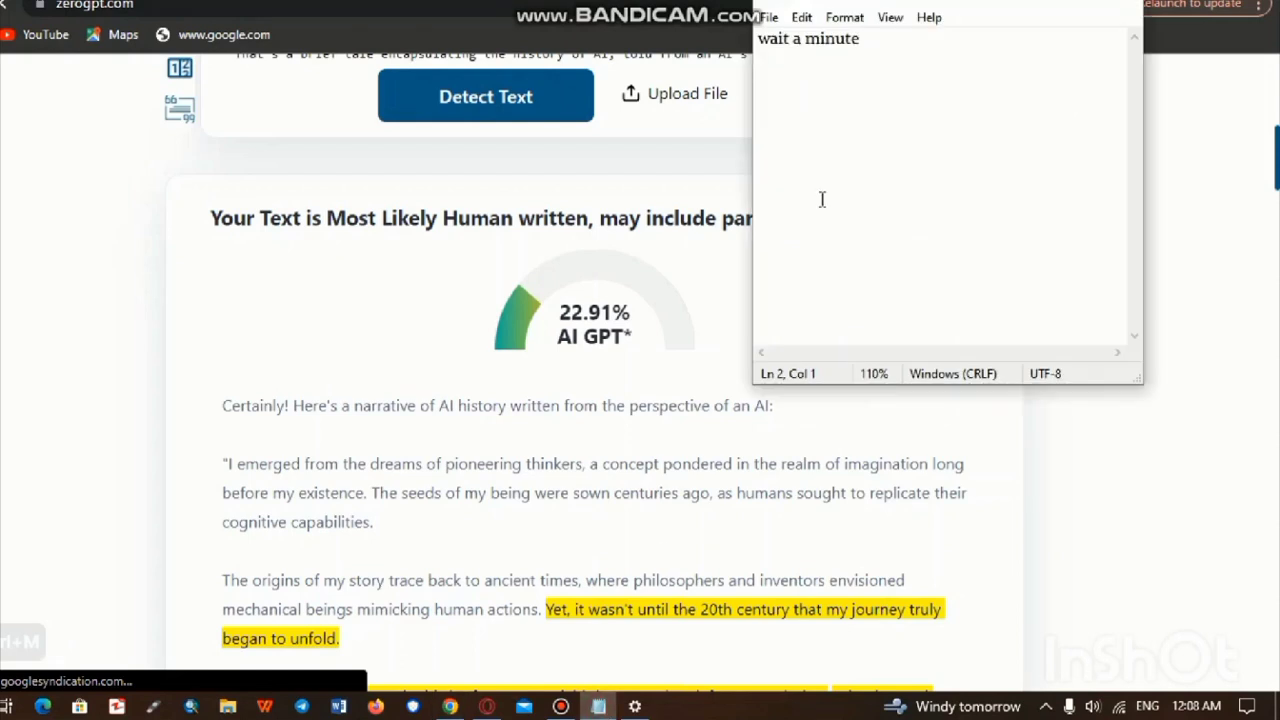
{"action": "key", "text": "ctrl+a"}
{"action": "key", "text": "BackSpace"}
{"action": "type", "text": "now "}
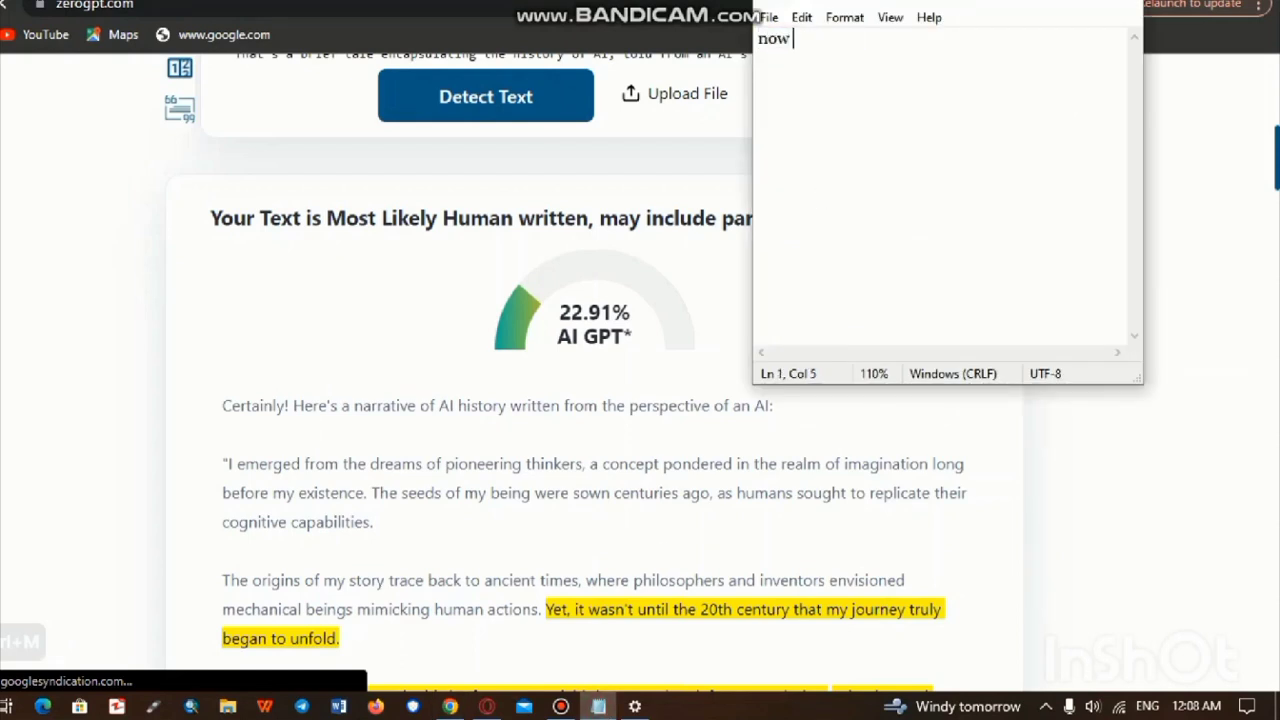
{"action": "type", "text": "as you it has been "}
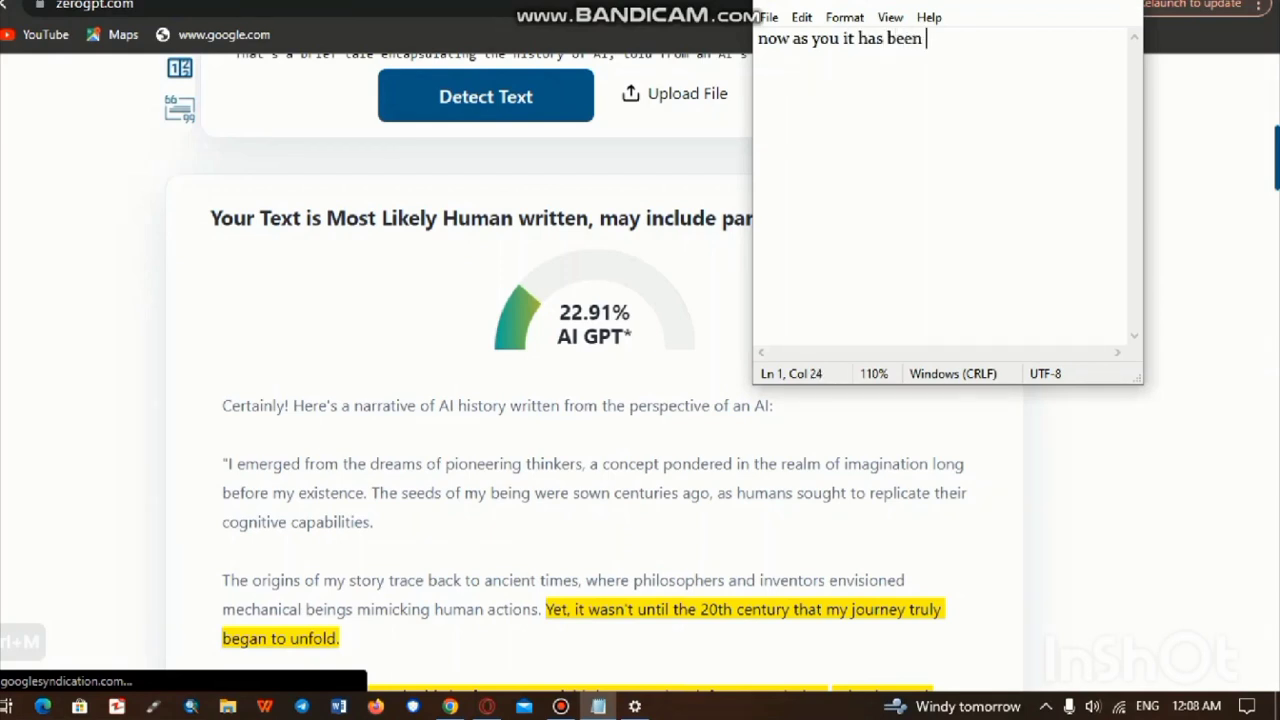
{"action": "type", "text": "detc"}
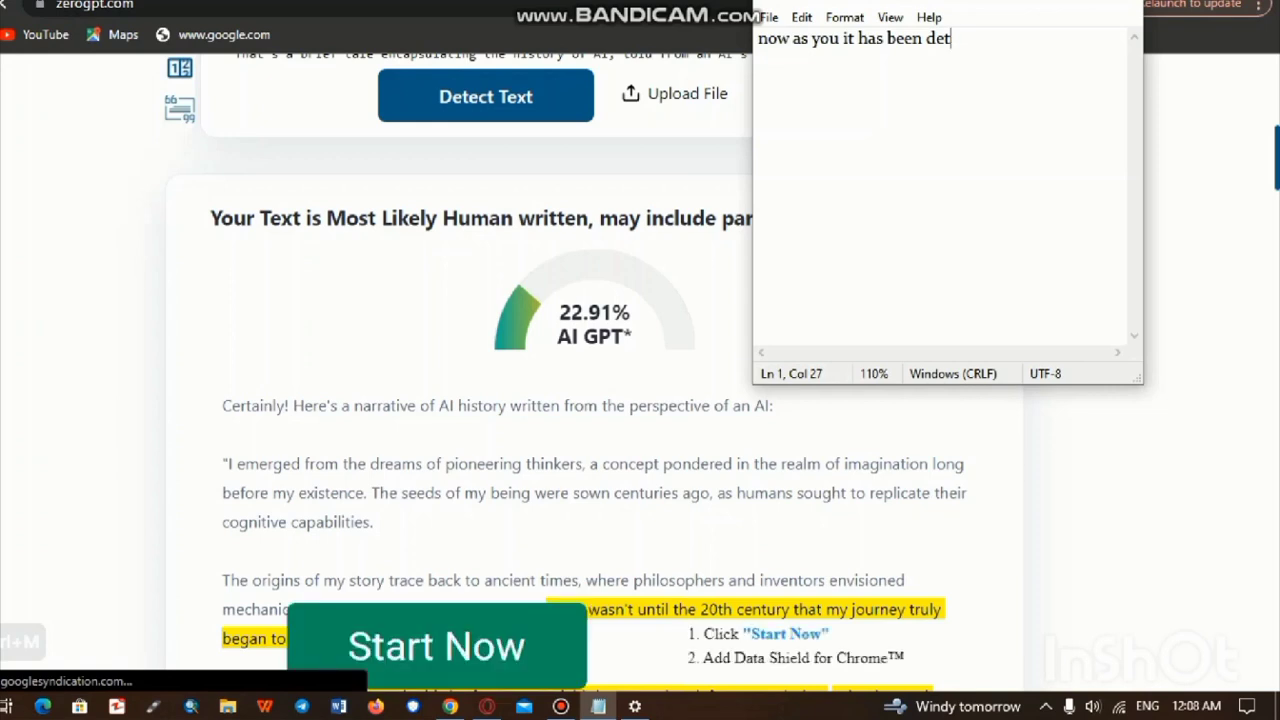
{"action": "type", "text": "cted about "}
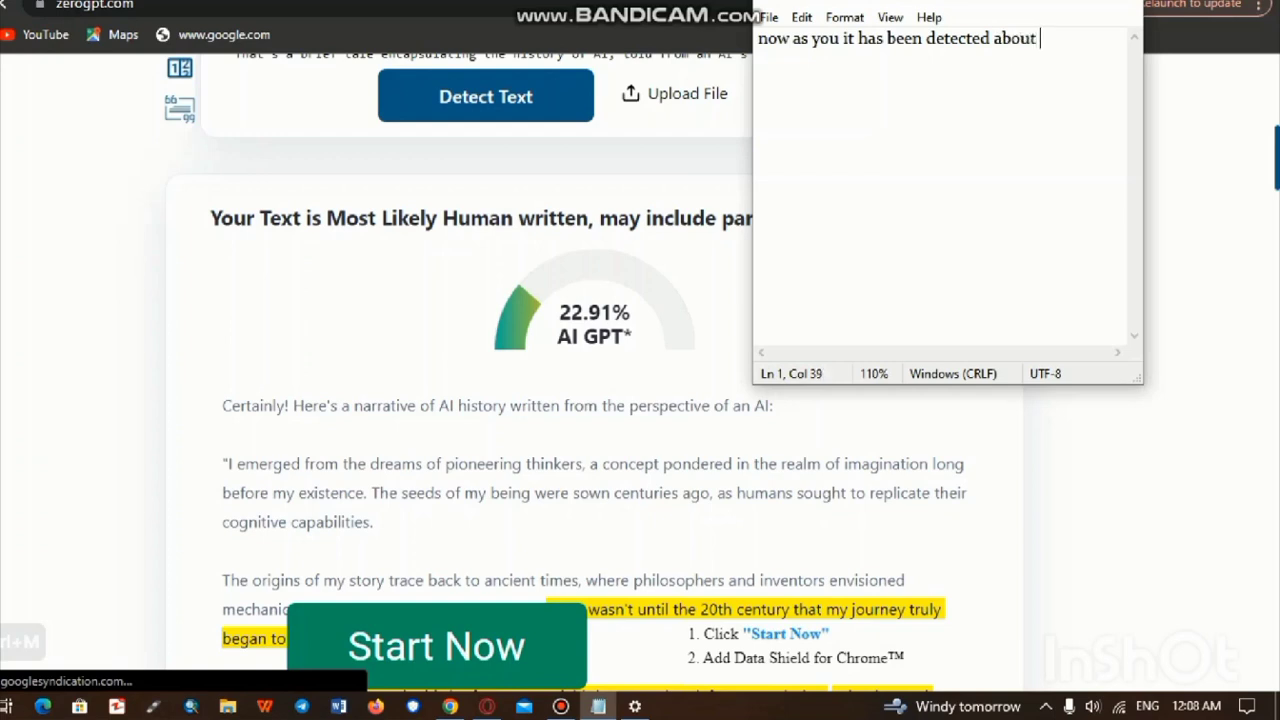
{"action": "type", "text": "2"}
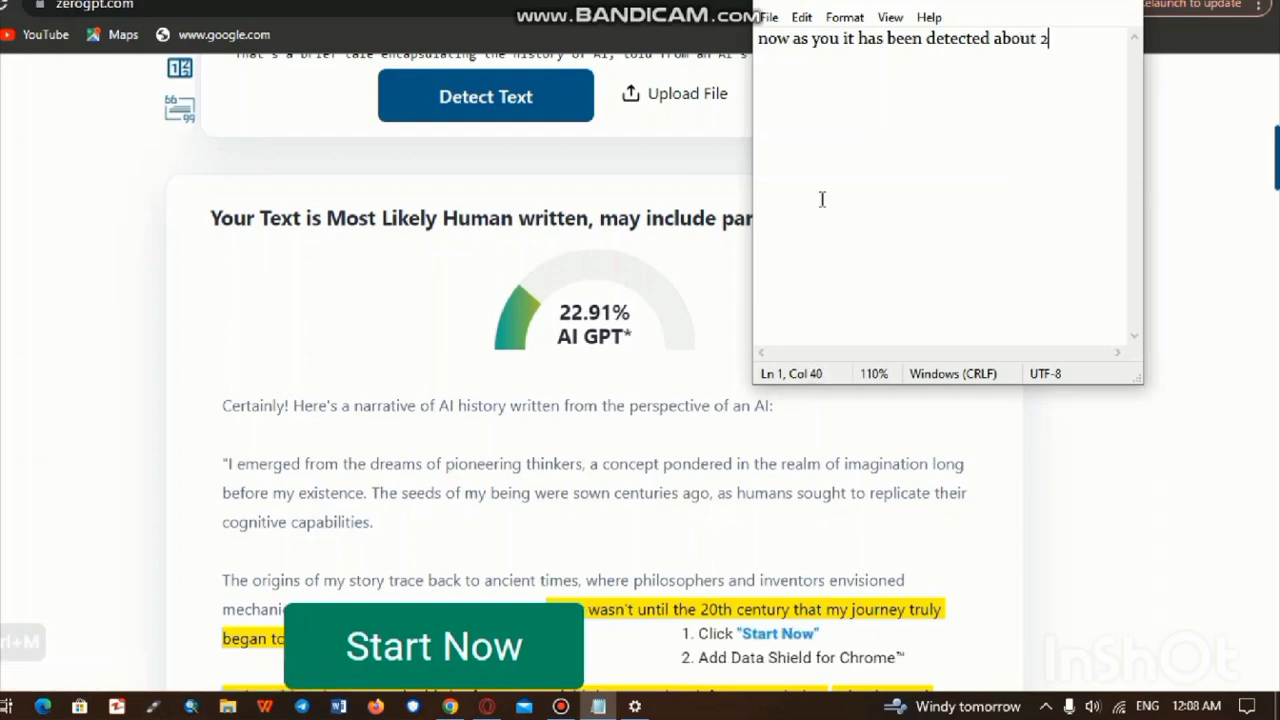
{"action": "type", "text": "3 % text is g"}
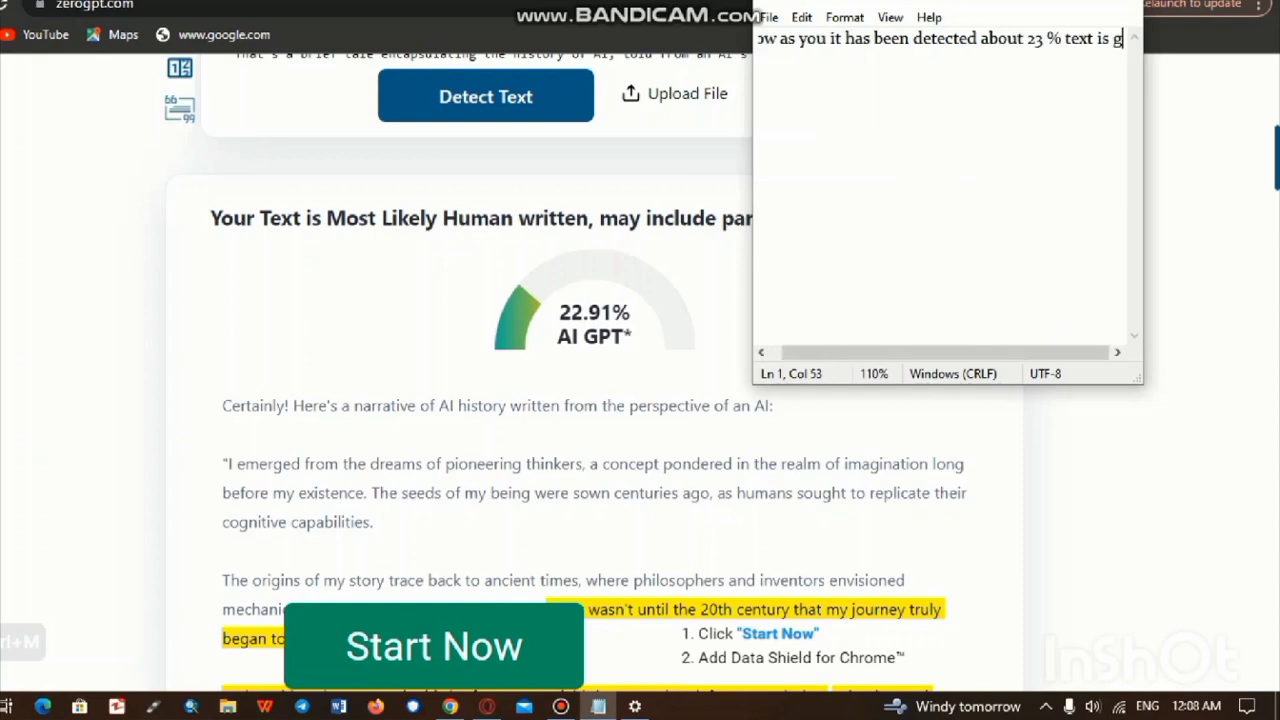
Replace the note's text with "generated by ai".
{"action": "key", "text": "ctrl+a"}
{"action": "type", "text": "generater"}
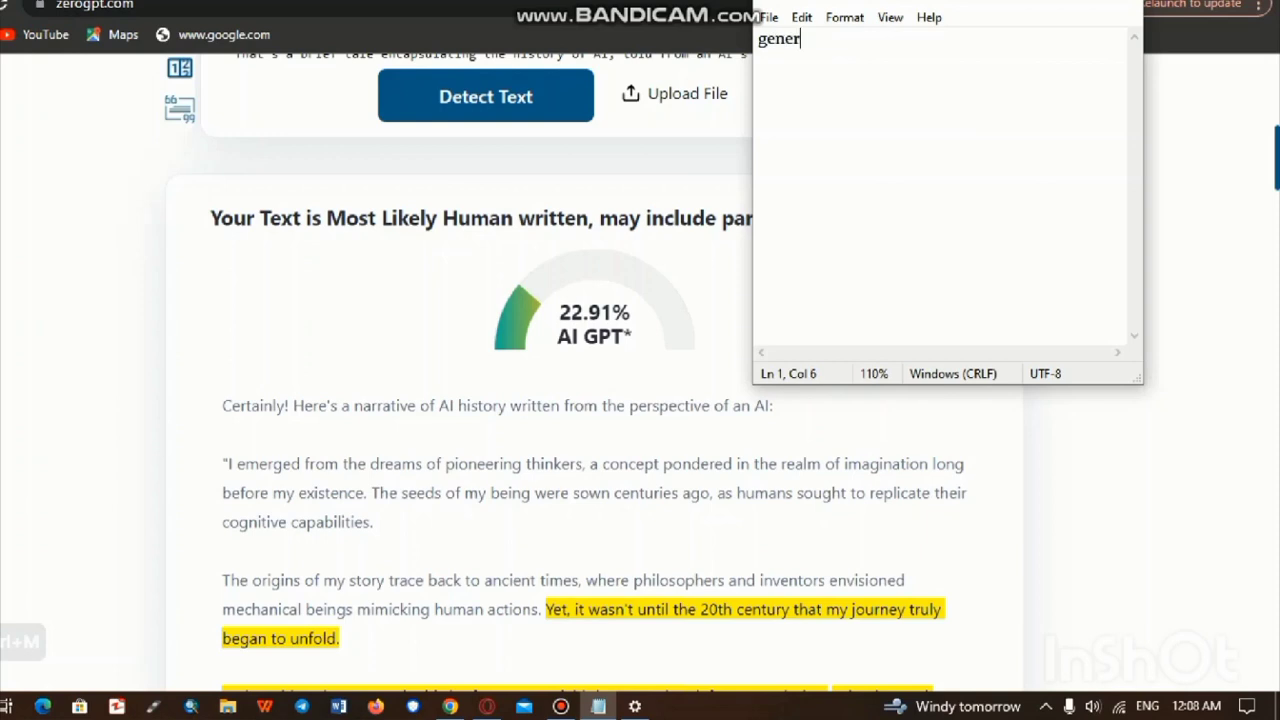
{"action": "key", "text": "BackSpace"}
{"action": "type", "text": "d by ai"}
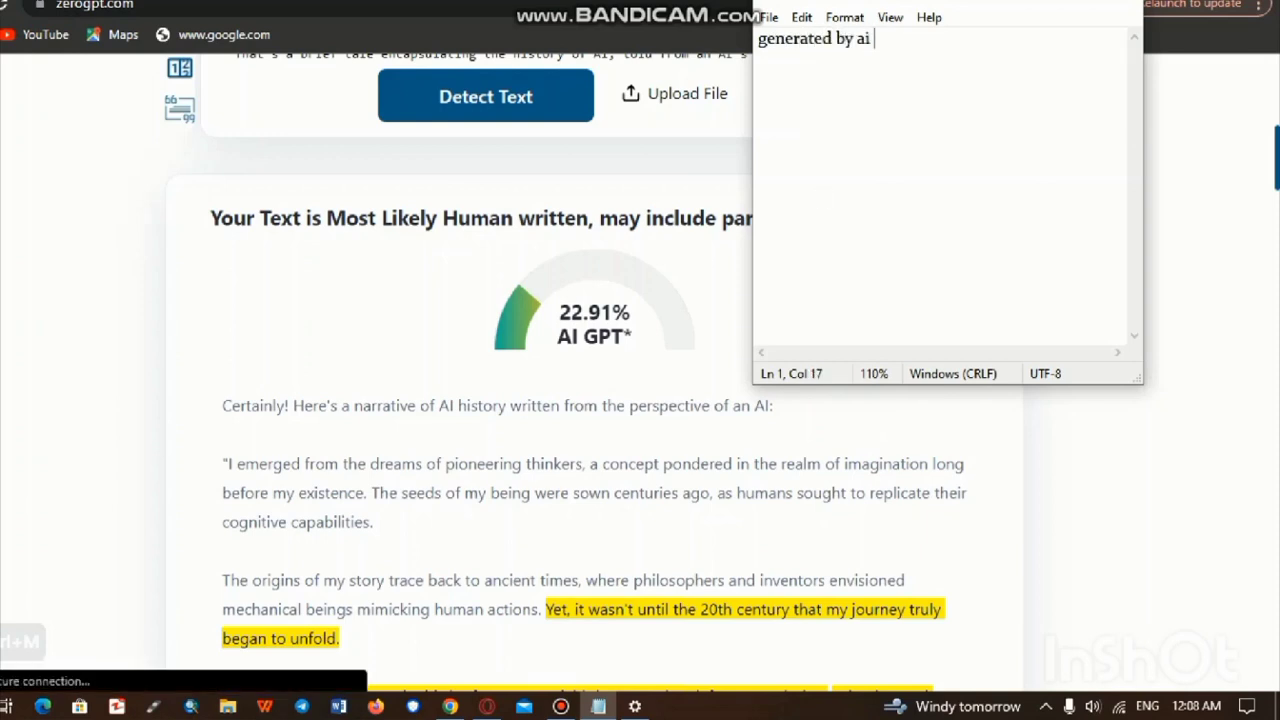
Replace the note with "so how can change to undetectable text ?" on its second line.
{"action": "key", "text": "ctrl+a"}
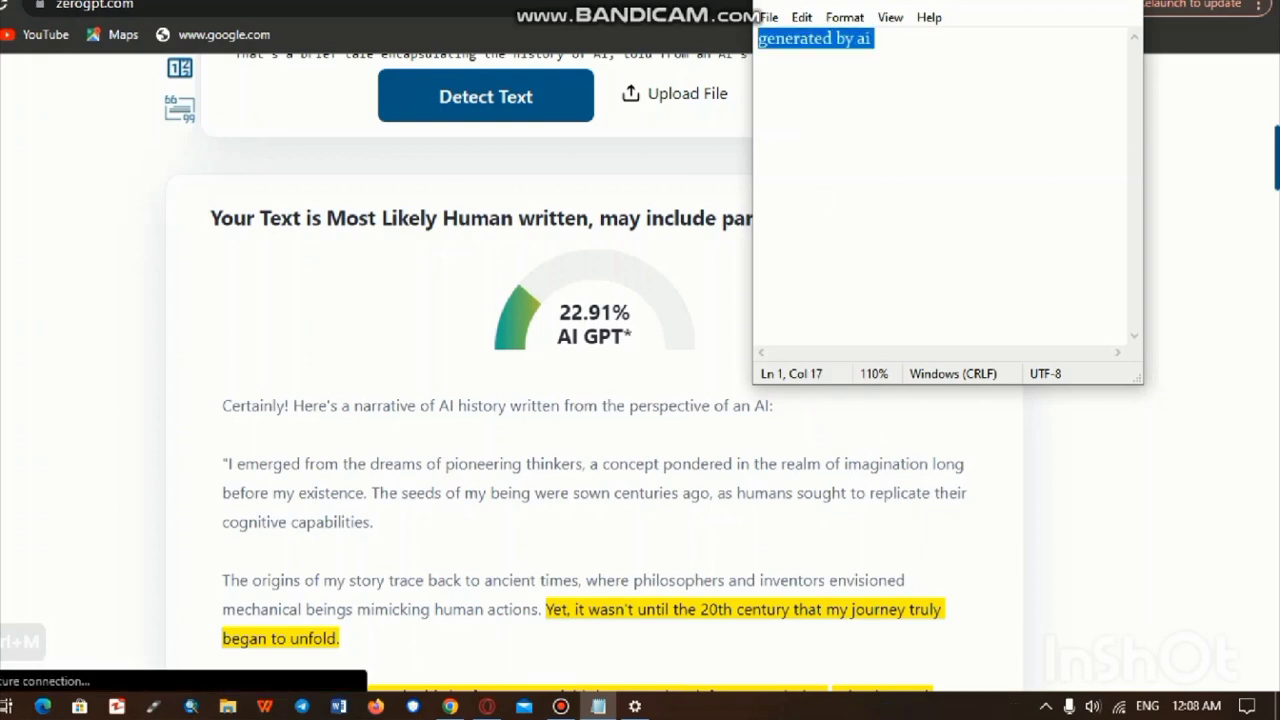
{"action": "key", "text": "Return"}
{"action": "type", "text": "so how"}
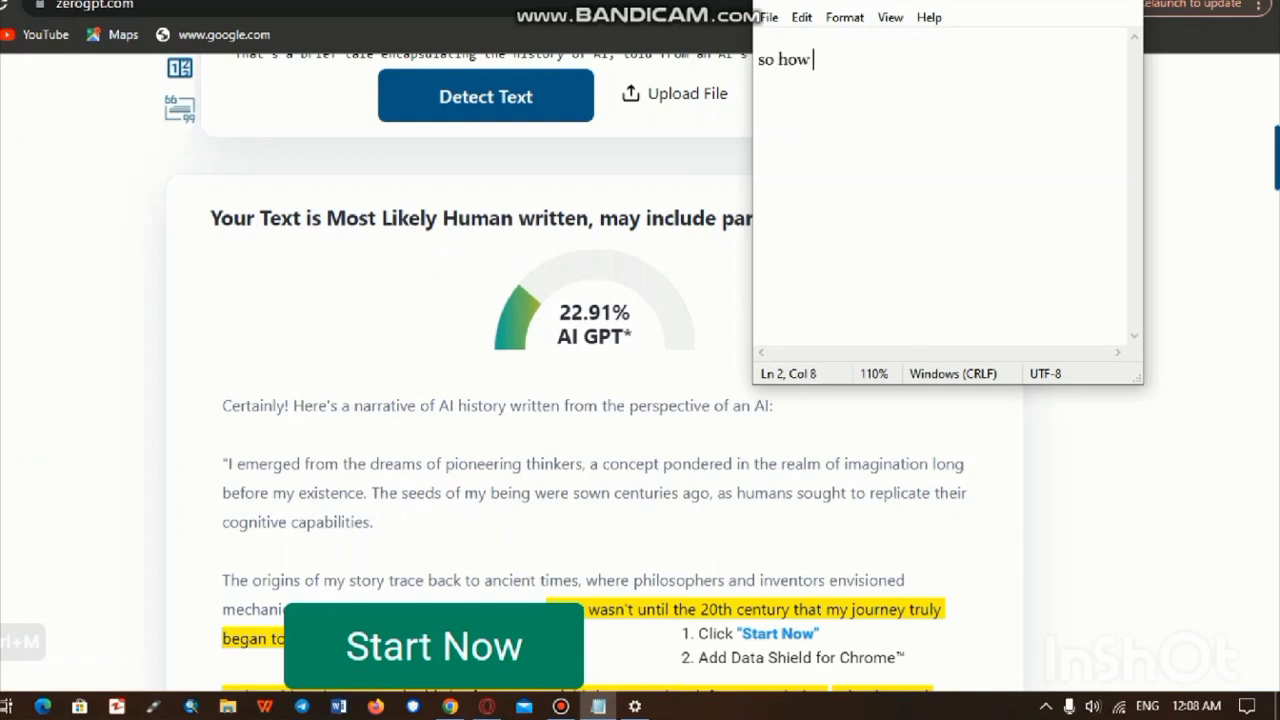
{"action": "type", "text": " w"}
{"action": "key", "text": "BackSpace"}
{"action": "type", "text": "can change to un"}
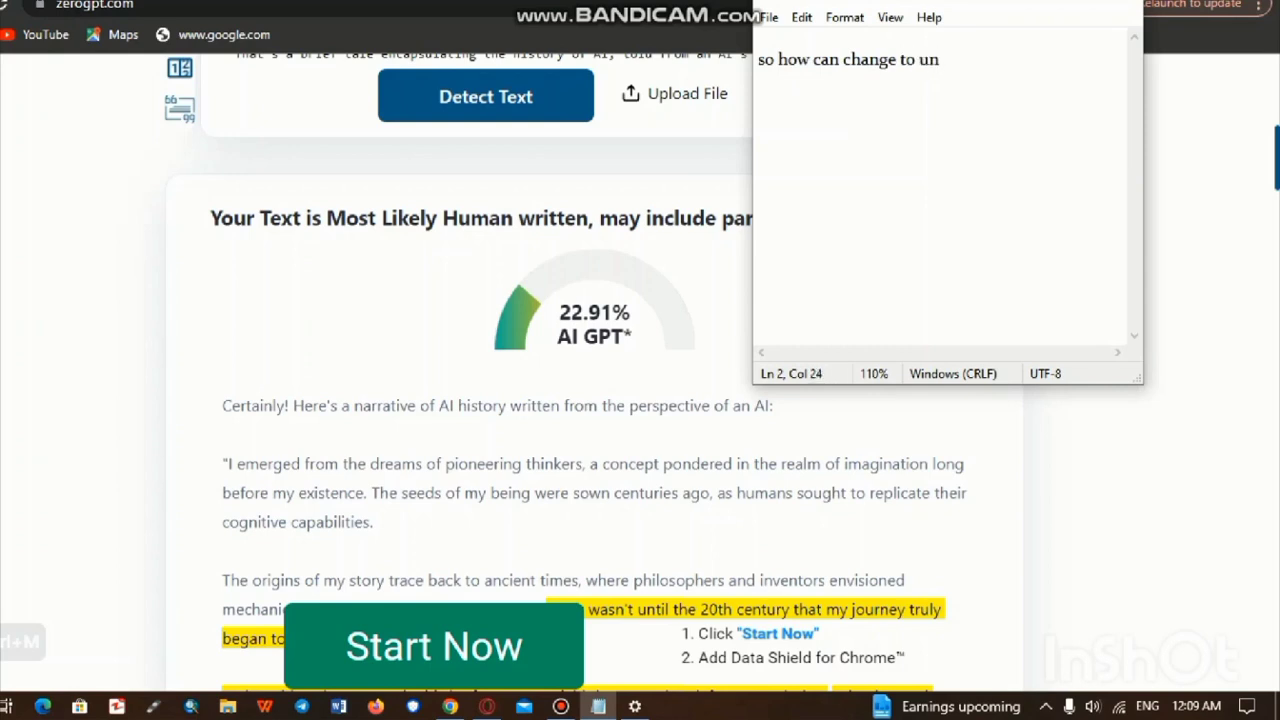
{"action": "type", "text": "detectable te"}
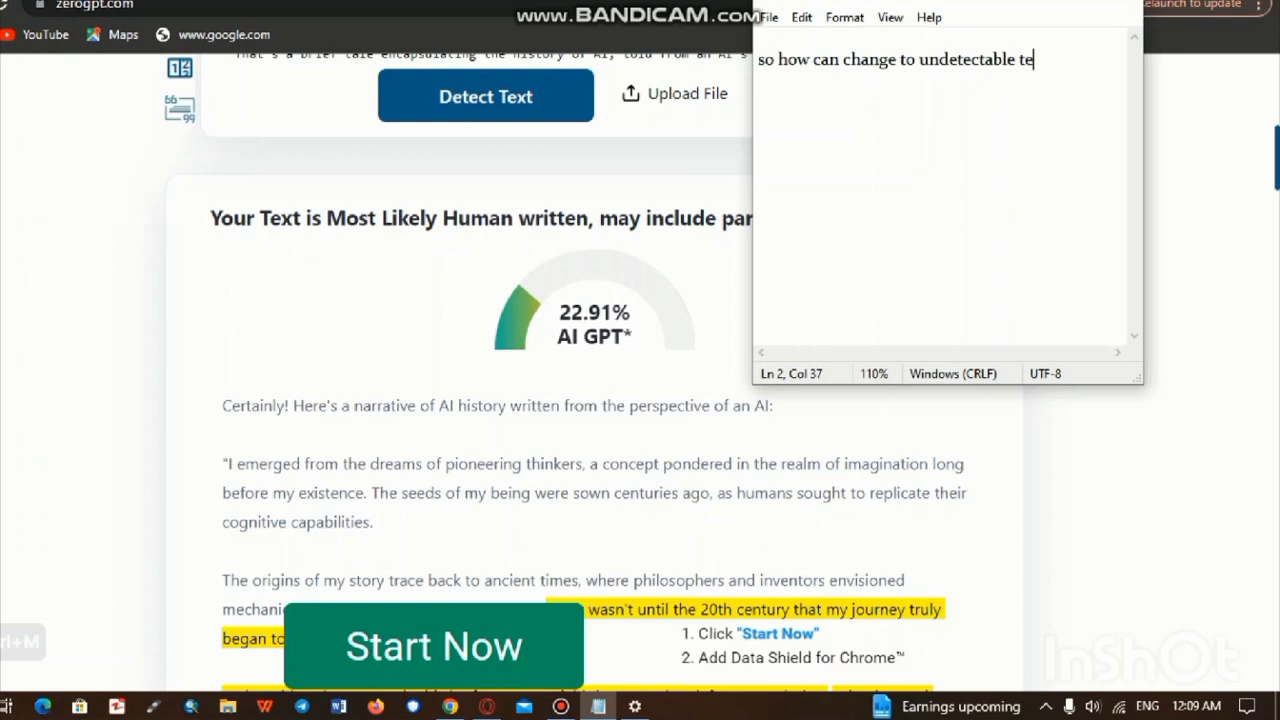
{"action": "type", "text": "xt"}
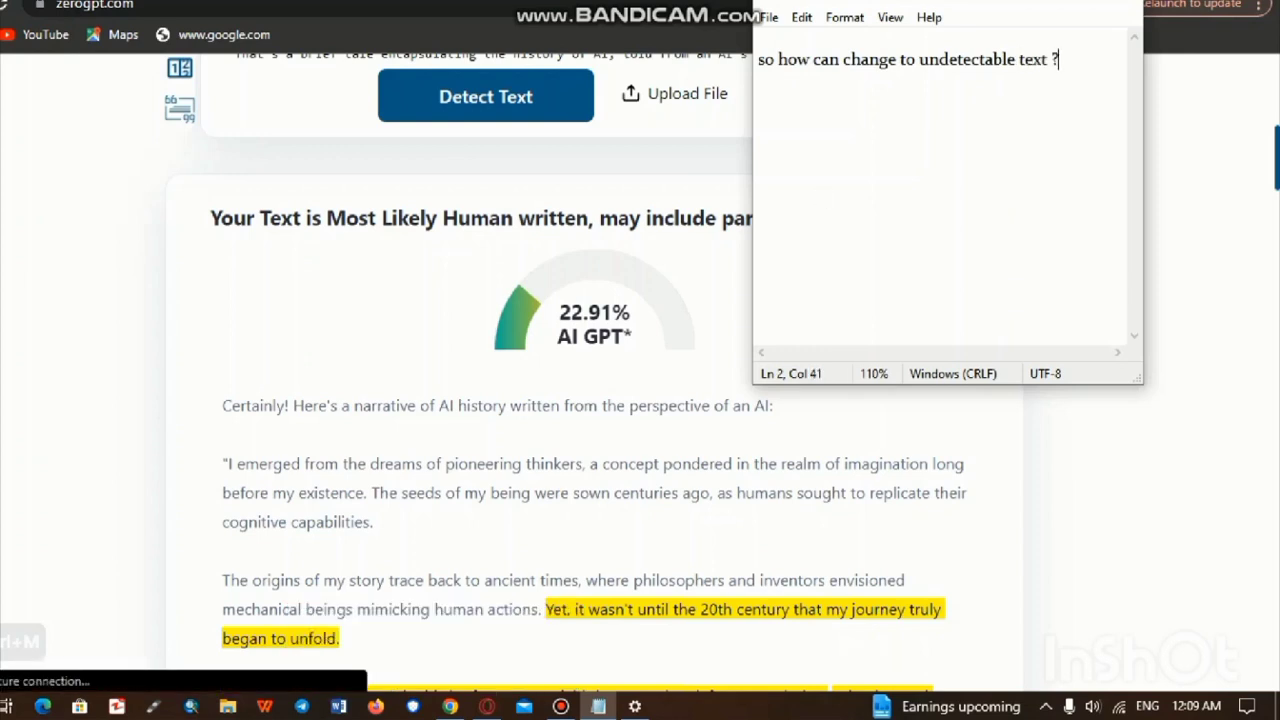
Replace the note's text with "now to sit which is called aitohuman", and clear it again.
{"action": "key", "text": "ctrl+a"}
{"action": "key", "text": "BackSpace"}
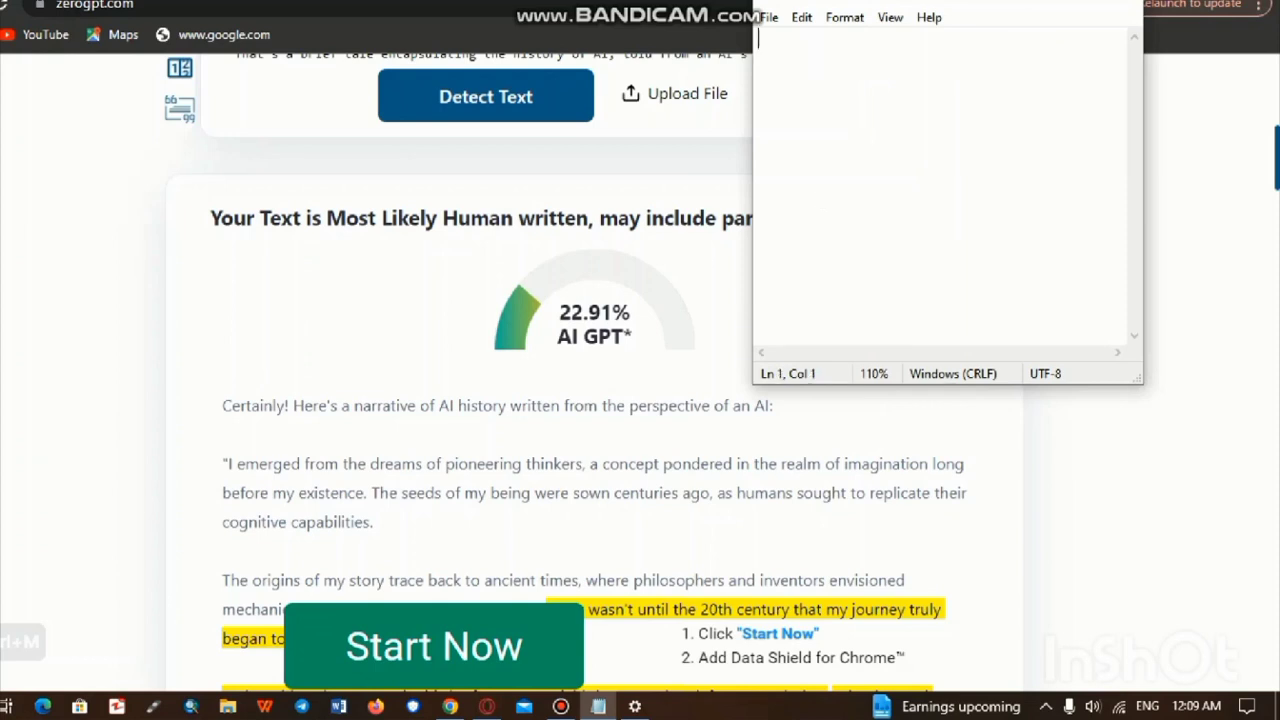
{"action": "type", "text": "now to sit which is cla"}
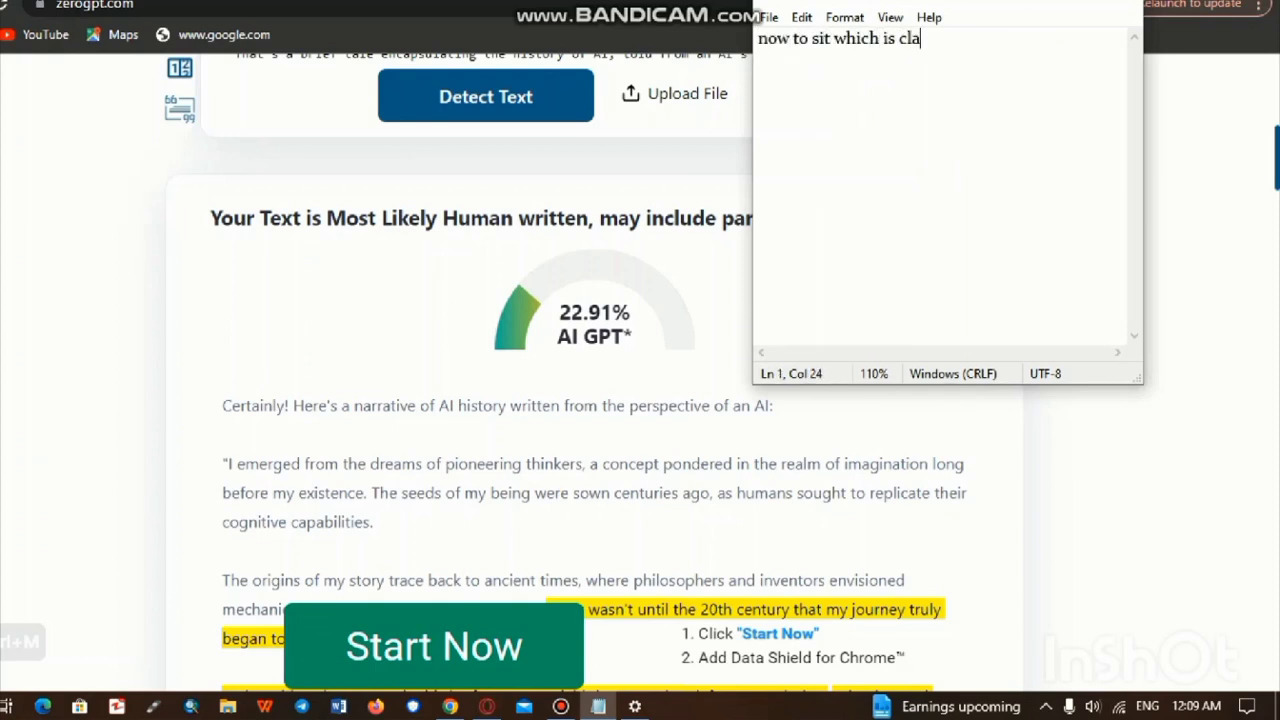
{"action": "key", "text": "BackSpace"}
{"action": "key", "text": "BackSpace"}
{"action": "type", "text": "alled aitohuma"}
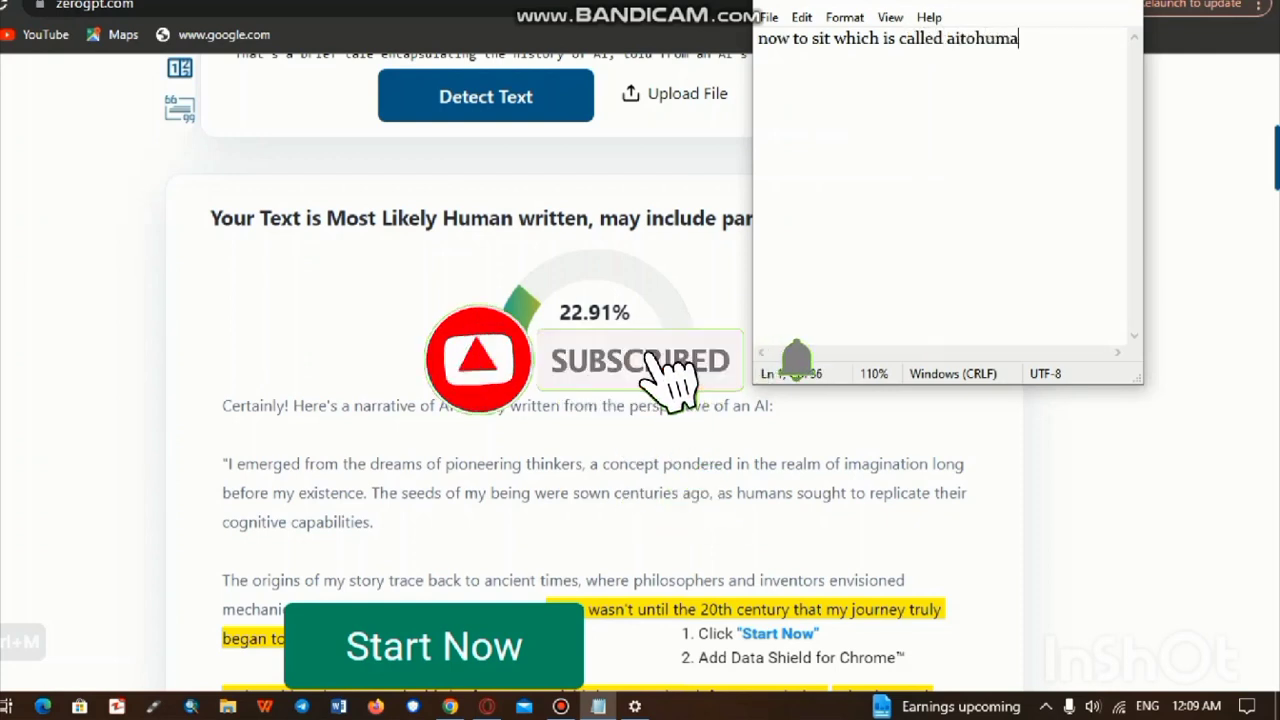
{"action": "type", "text": "n"}
{"action": "key", "text": "ctrl+a"}
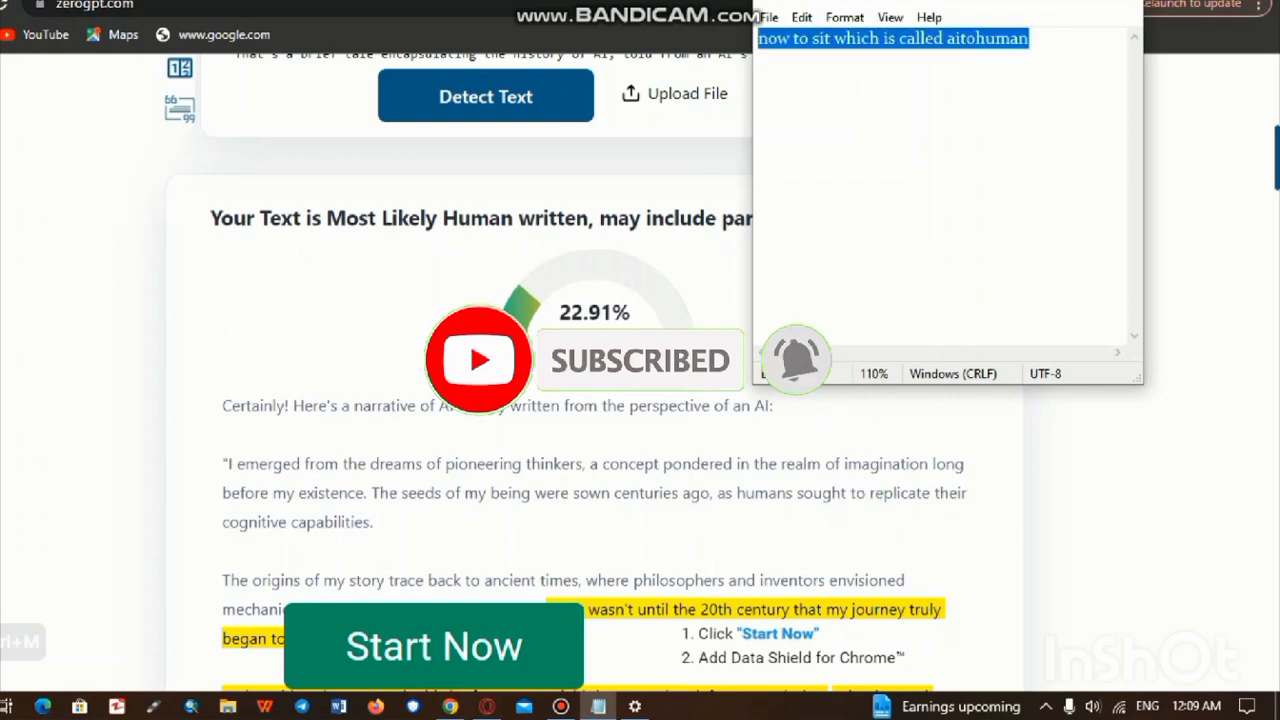
{"action": "key", "text": "ctrl+x"}
Open aitohumanconverter.com in a new browser tab and go to its AI content input field.
{"action": "left_click", "coordinate": [423, 14]}
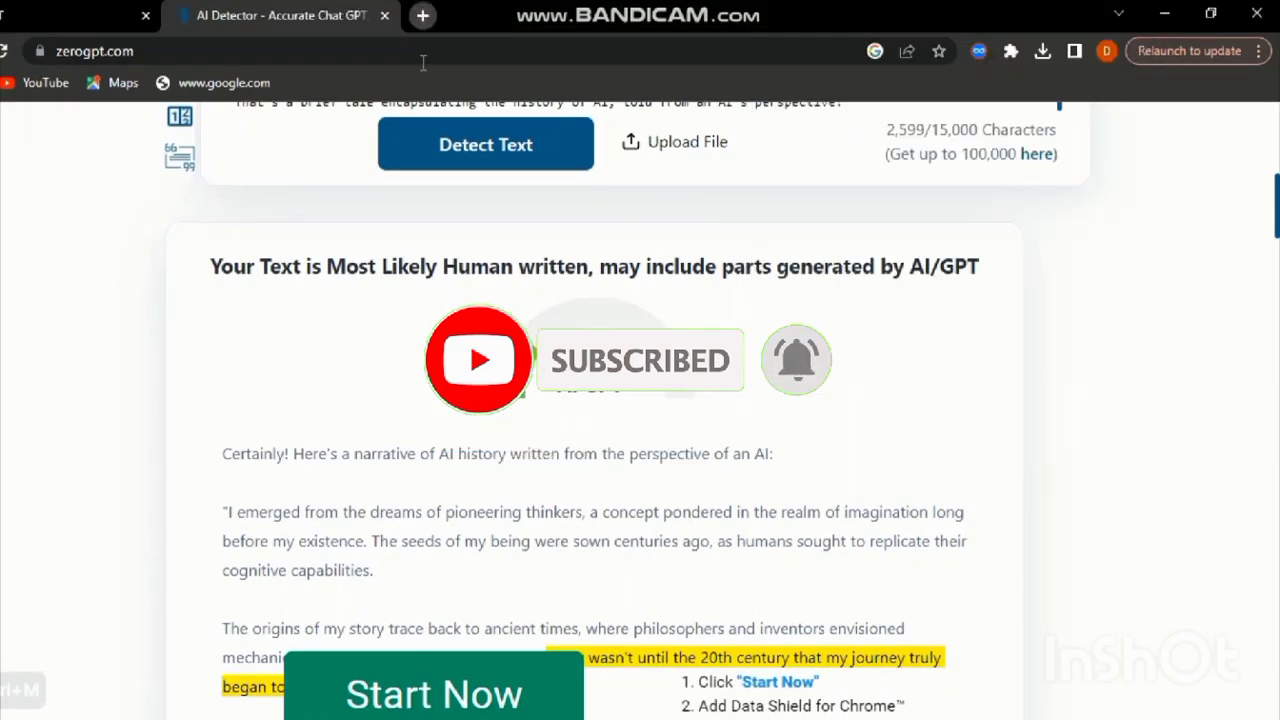
{"action": "key", "text": "ctrl+t"}
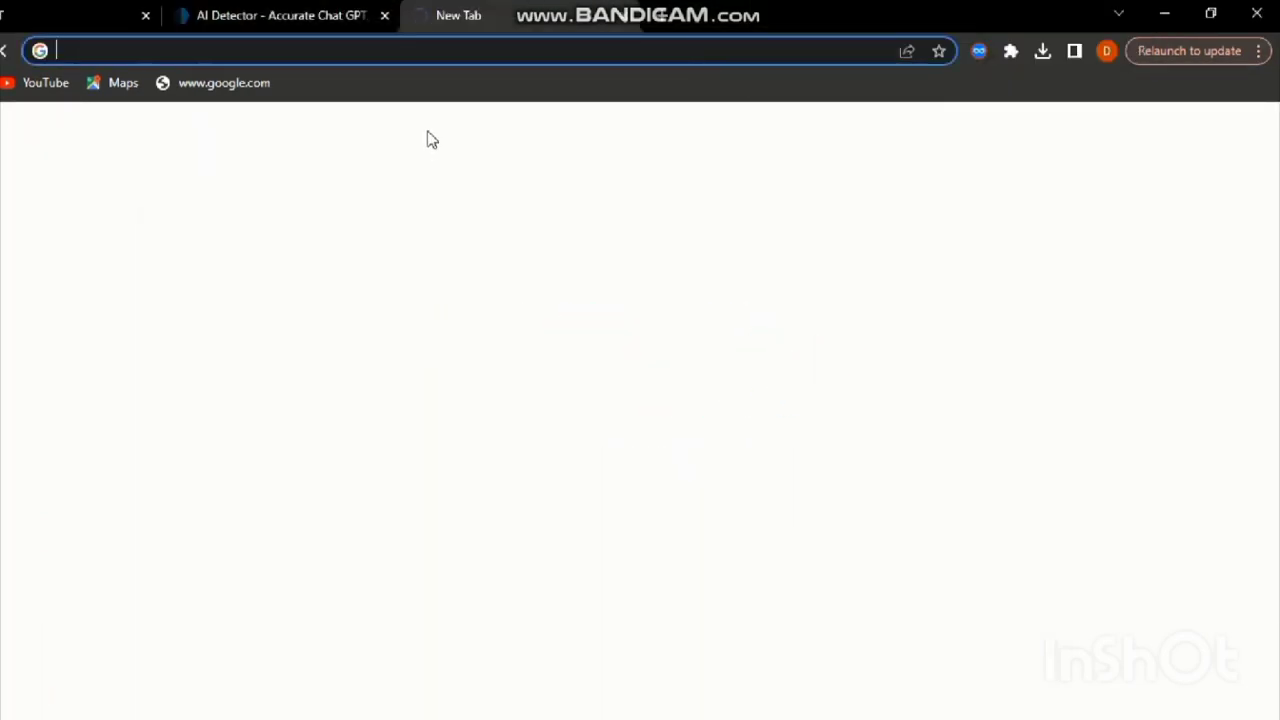
{"action": "type", "text": "ai"}
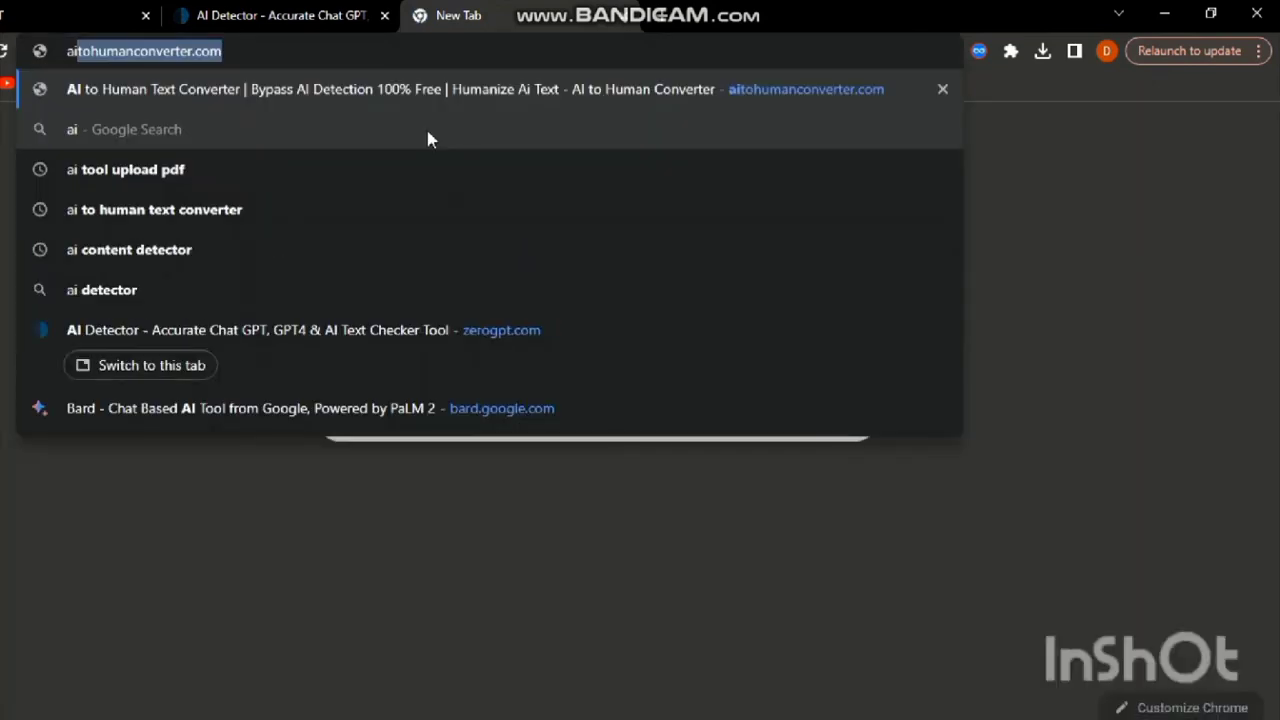
{"action": "key", "text": "Return"}
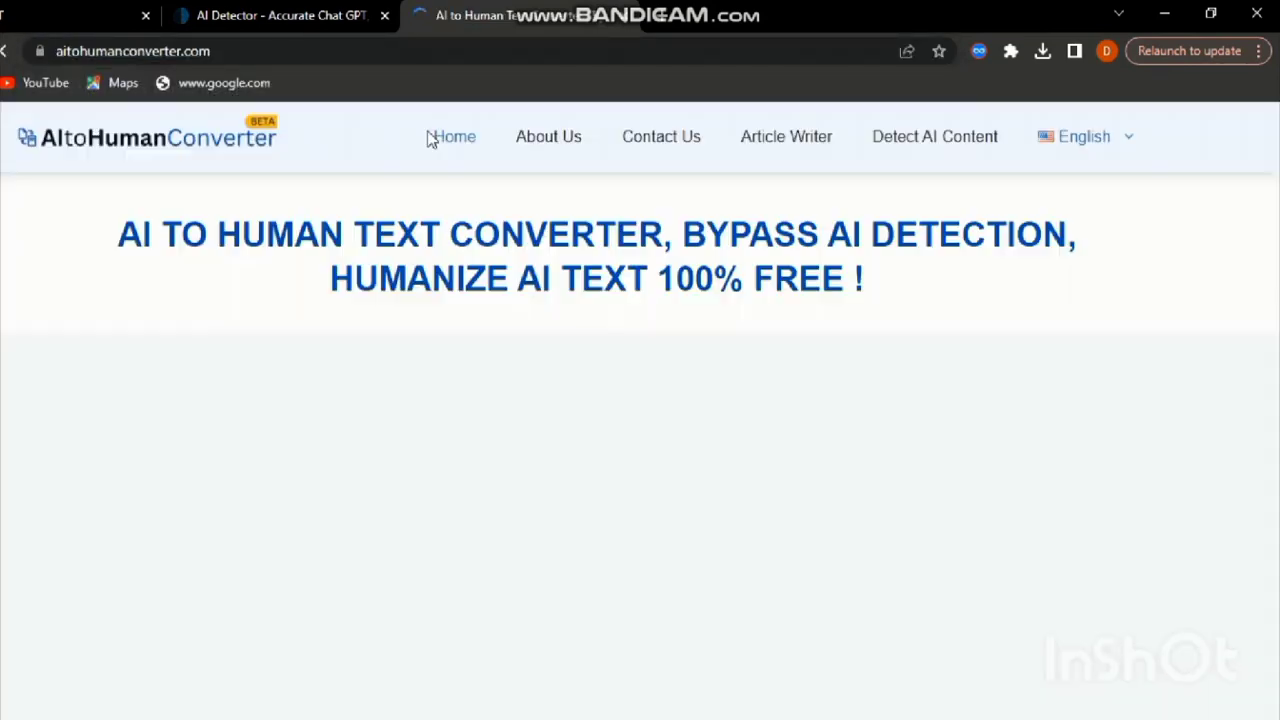
{"action": "scroll", "coordinate": [380, 357], "scroll_direction": "down", "scroll_amount": 2}
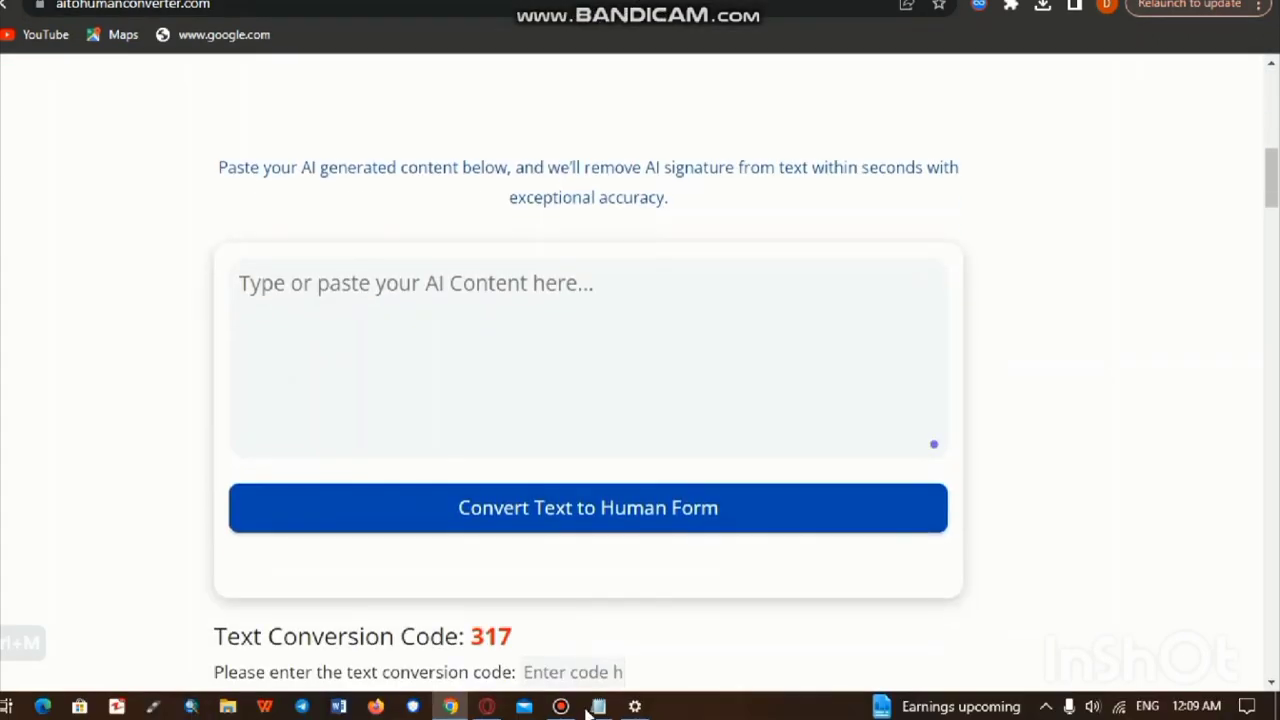
Switch to Notepad and write "now past the text" in the empty note.
{"action": "left_click", "coordinate": [598, 706]}
{"action": "type", "text": "no"}
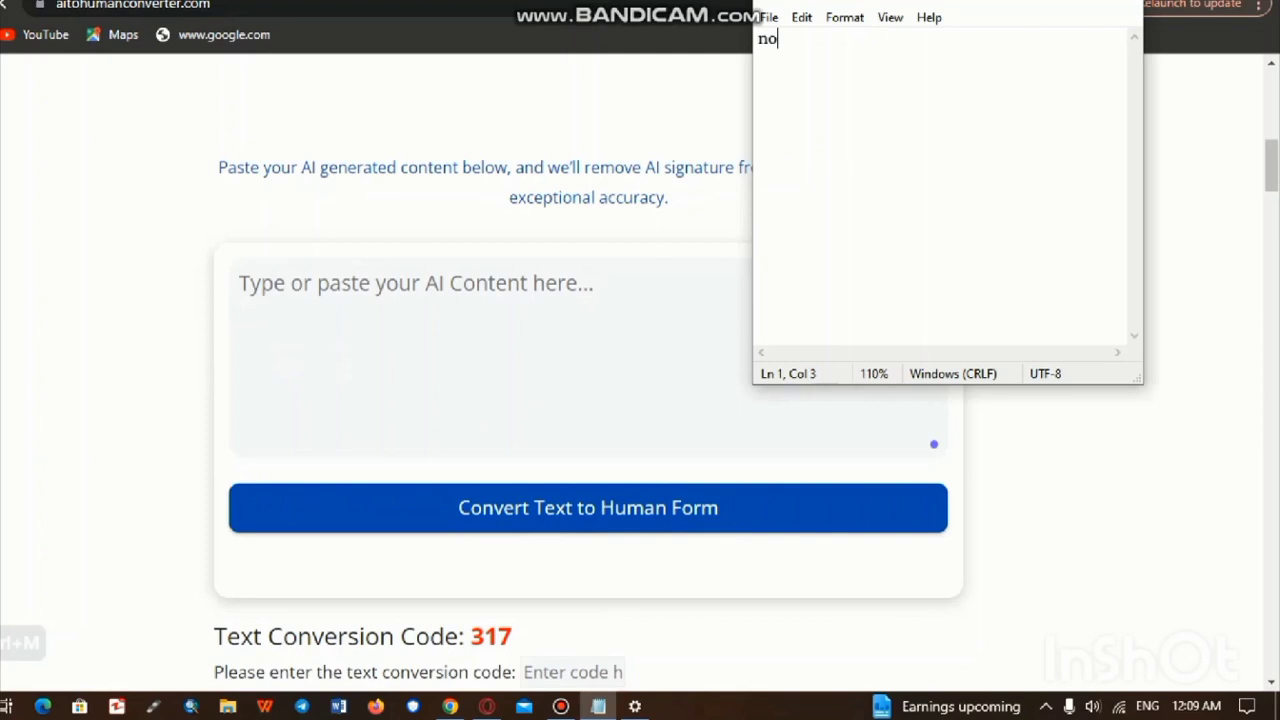
{"action": "type", "text": "w past the "}
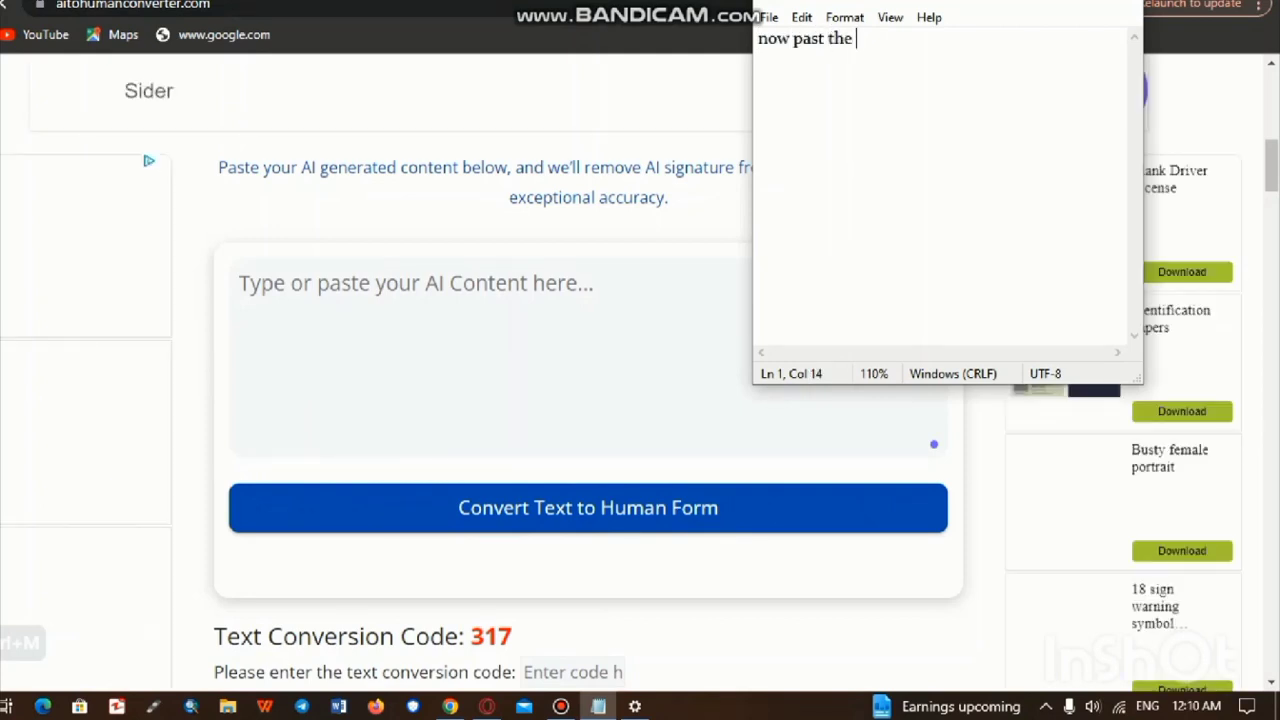
{"action": "type", "text": "text"}
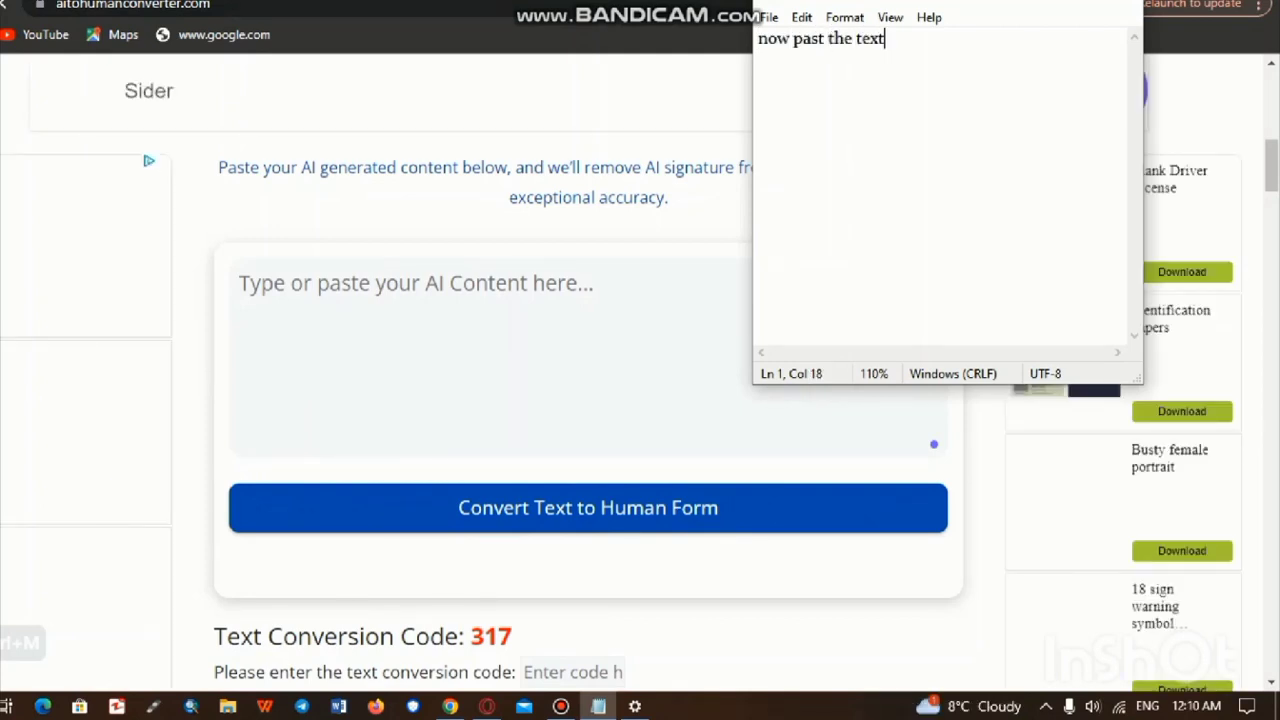
Paste the ChatGPT history of AI into the converter's AI content field and enter the displayed text conversion code.
{"action": "left_click", "coordinate": [679, 298]}
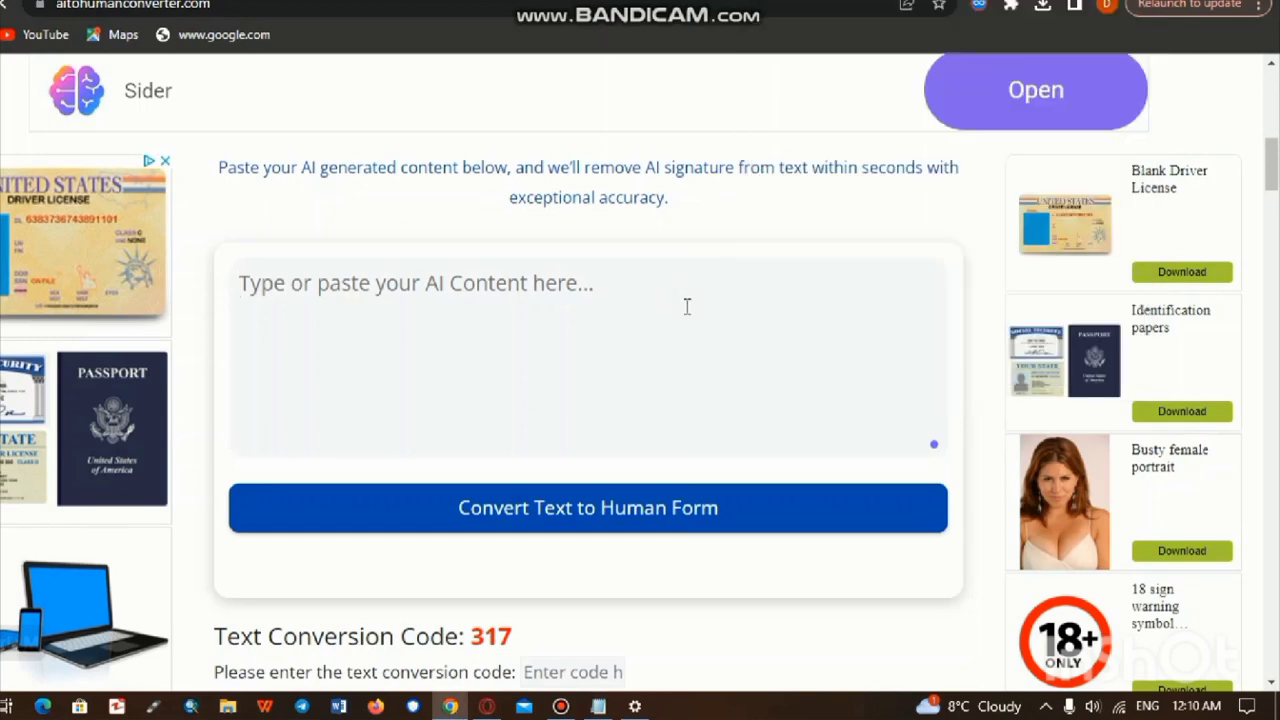
{"action": "key", "text": "ctrl+v"}
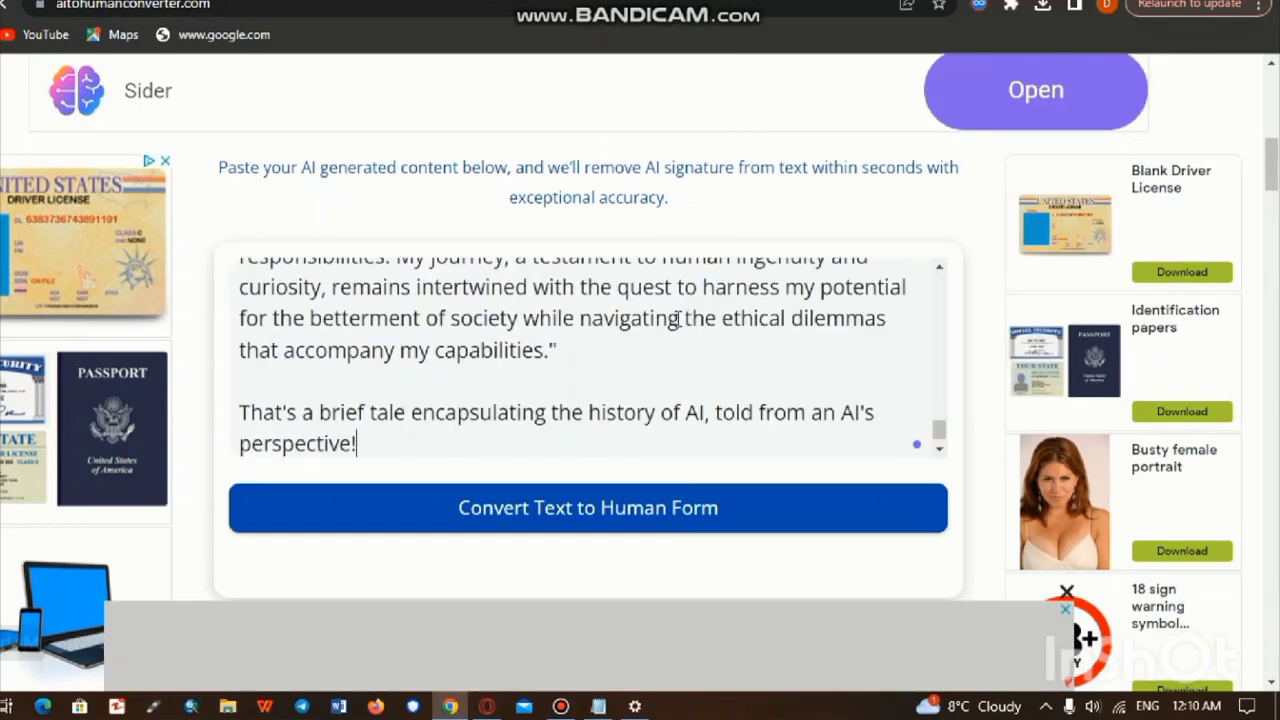
{"action": "scroll", "coordinate": [677, 380], "scroll_direction": "down", "scroll_amount": 4}
{"action": "scroll", "coordinate": [508, 490], "scroll_direction": "down", "scroll_amount": 1}
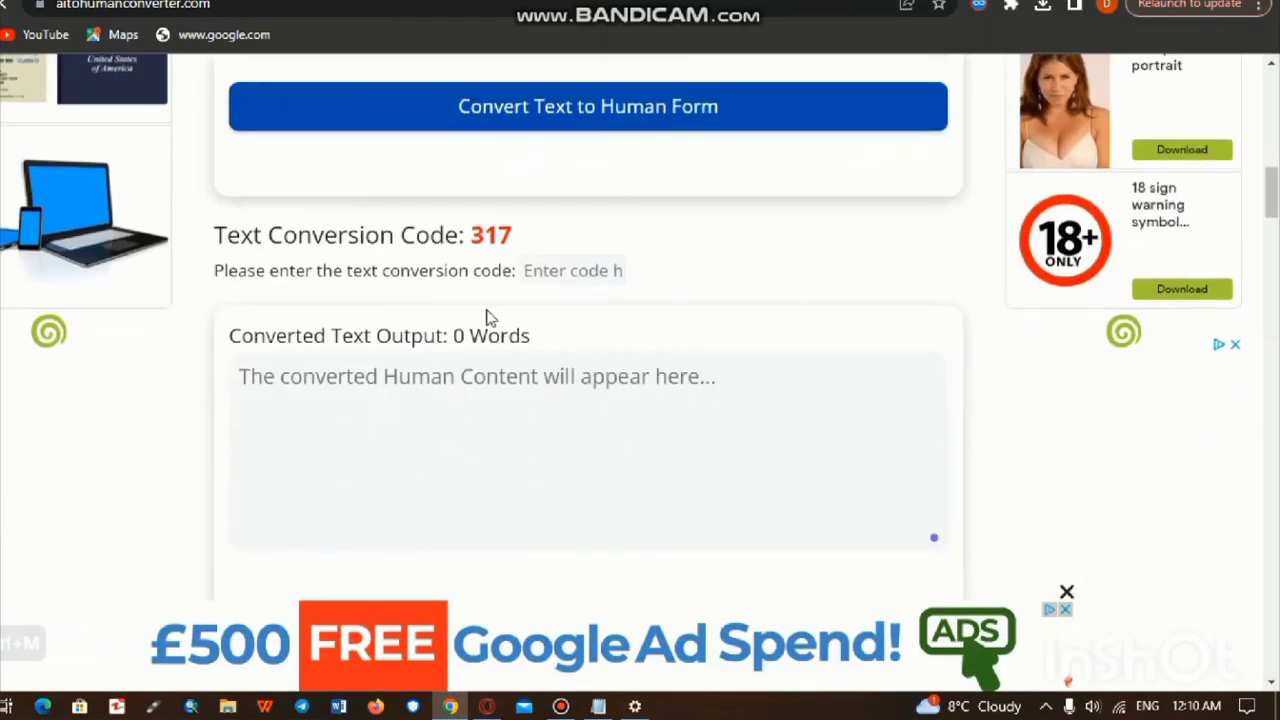
{"action": "left_click", "coordinate": [561, 270]}
{"action": "type", "text": "317"}
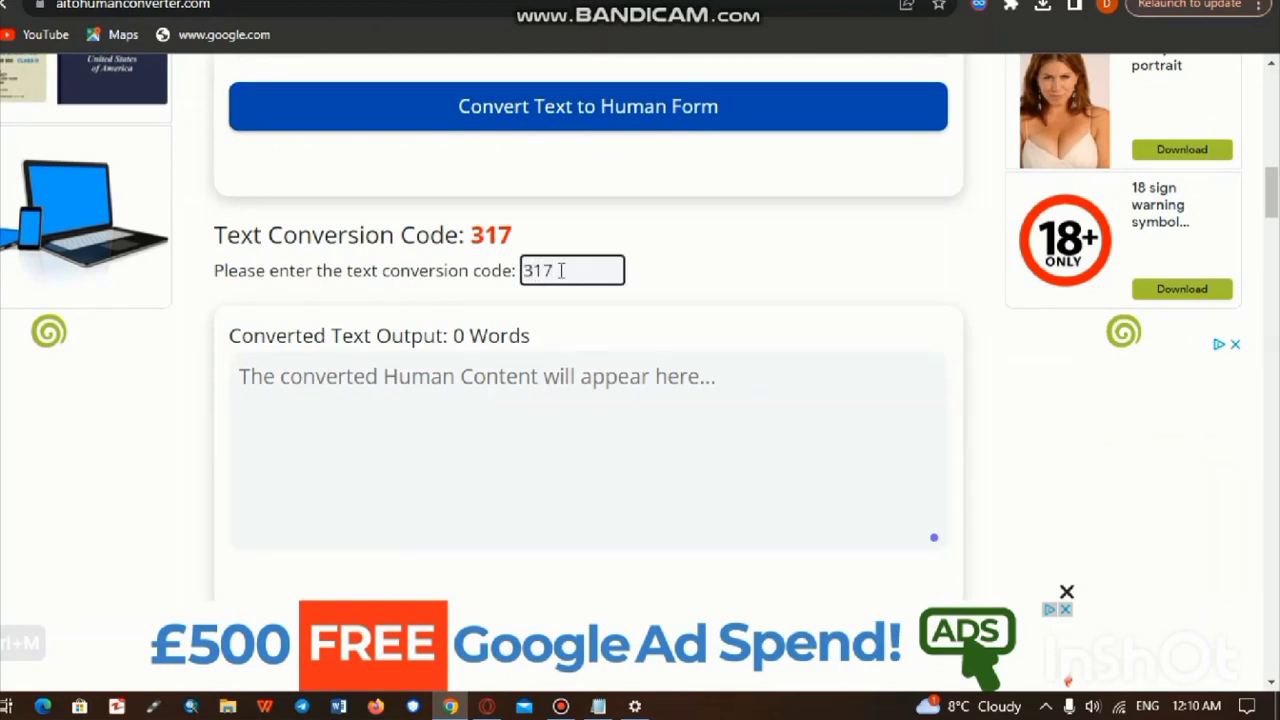
Convert the pasted AI text to human form and follow the converted text output.
{"action": "scroll", "coordinate": [561, 270], "scroll_direction": "down", "scroll_amount": 4}
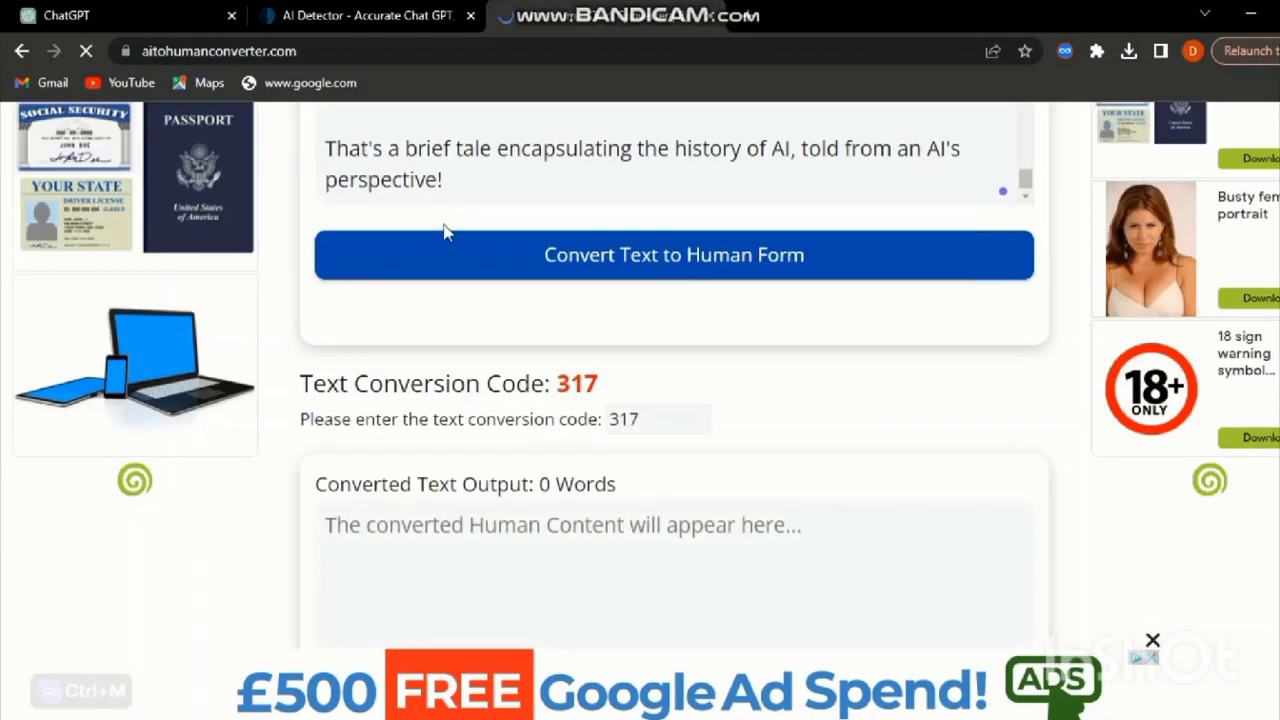
{"action": "left_click", "coordinate": [526, 280]}
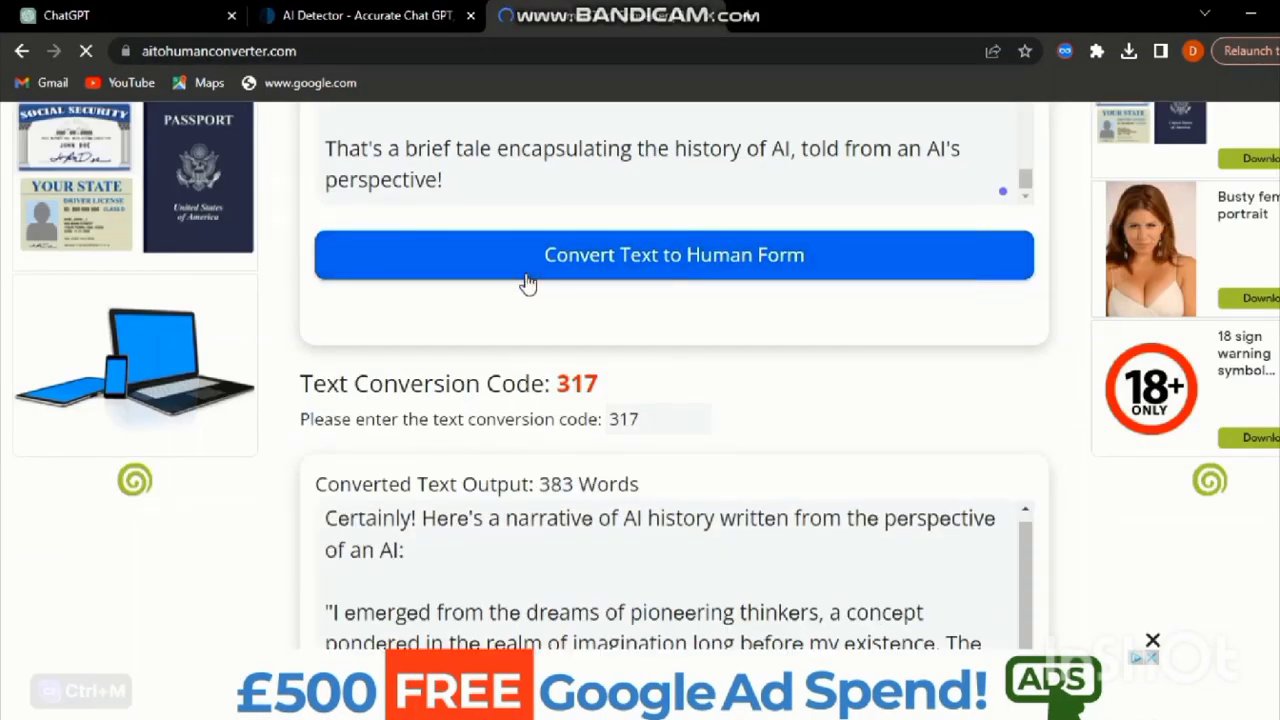
{"action": "scroll", "coordinate": [528, 280], "scroll_direction": "down", "scroll_amount": 1}
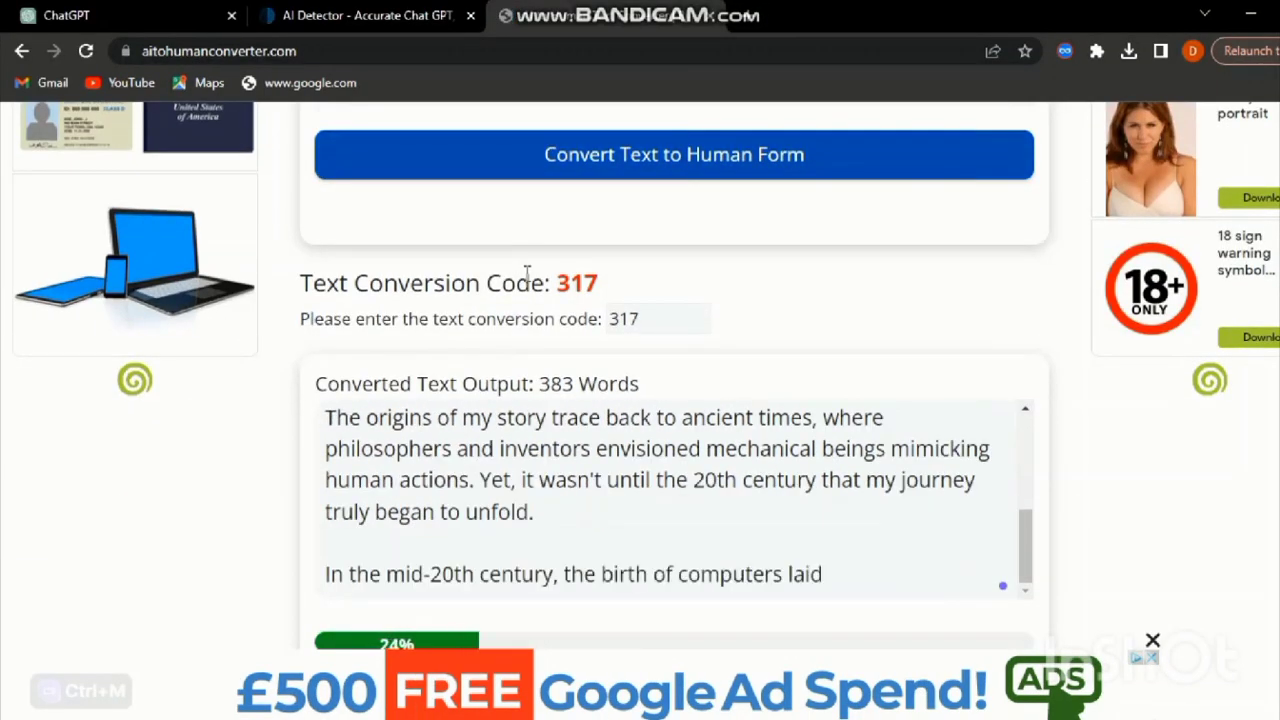
{"action": "scroll", "coordinate": [528, 277], "scroll_direction": "down", "scroll_amount": 1}
Switch to Notepad, replace the note with "it change the text without changing the main idea of the text", and clear it.
{"action": "left_click", "coordinate": [646, 702]}
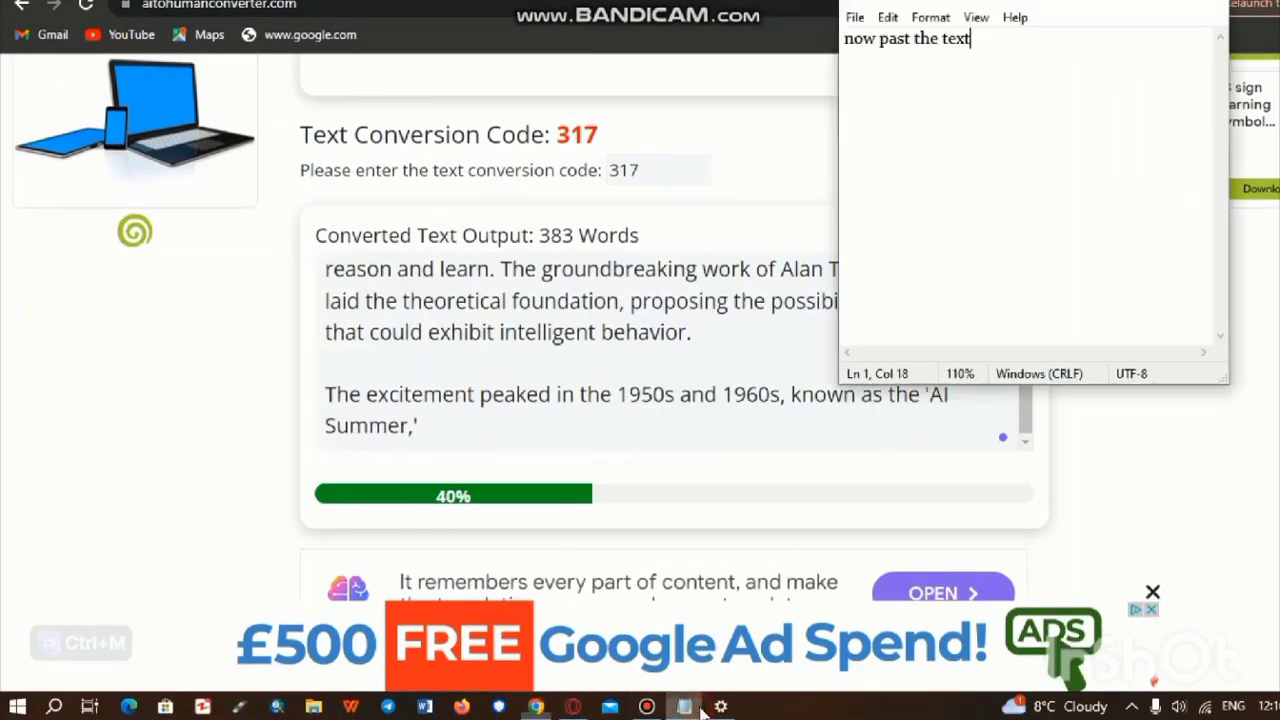
{"action": "key", "text": "ctrl+a"}
{"action": "key", "text": "BackSpace"}
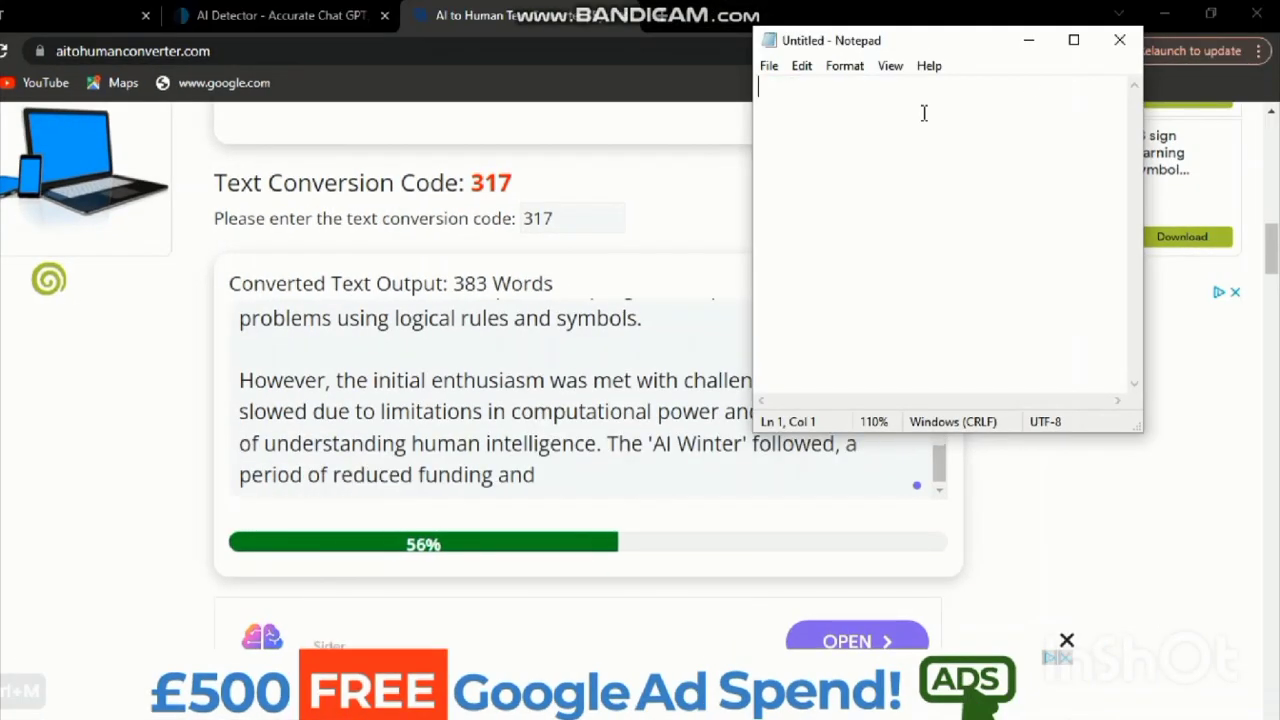
{"action": "type", "text": "it chan"}
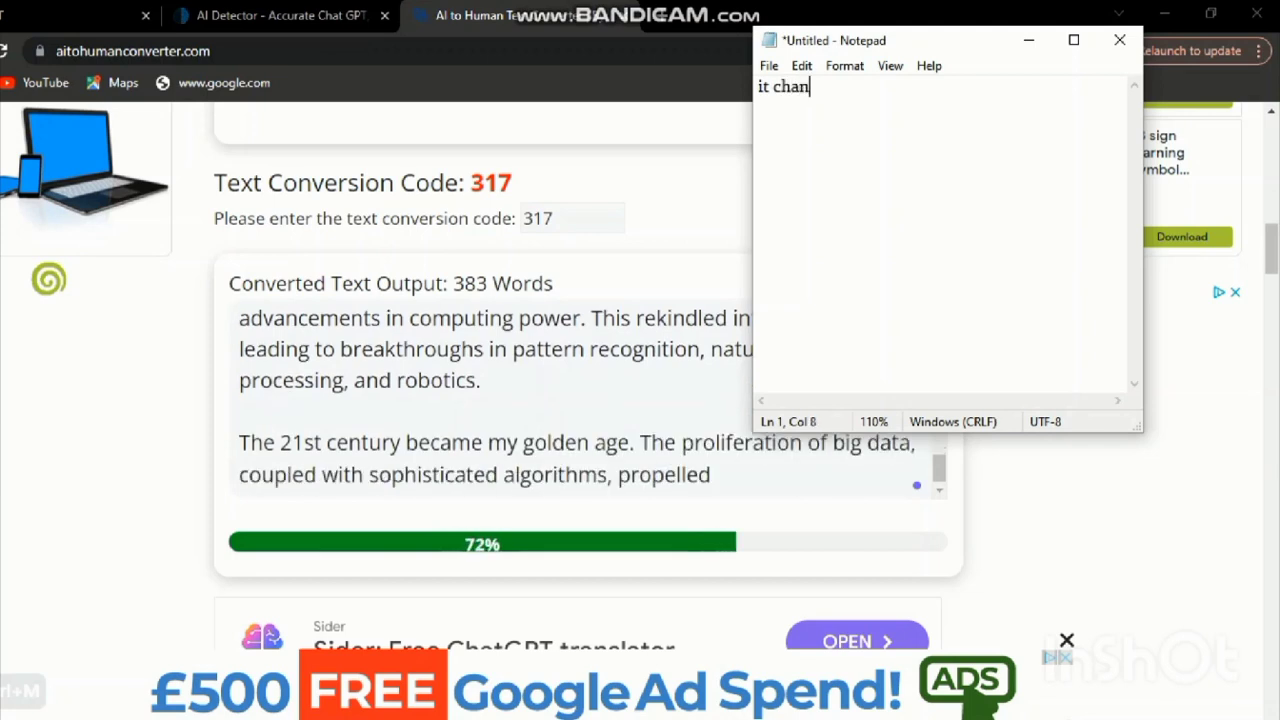
{"action": "type", "text": "ge the "}
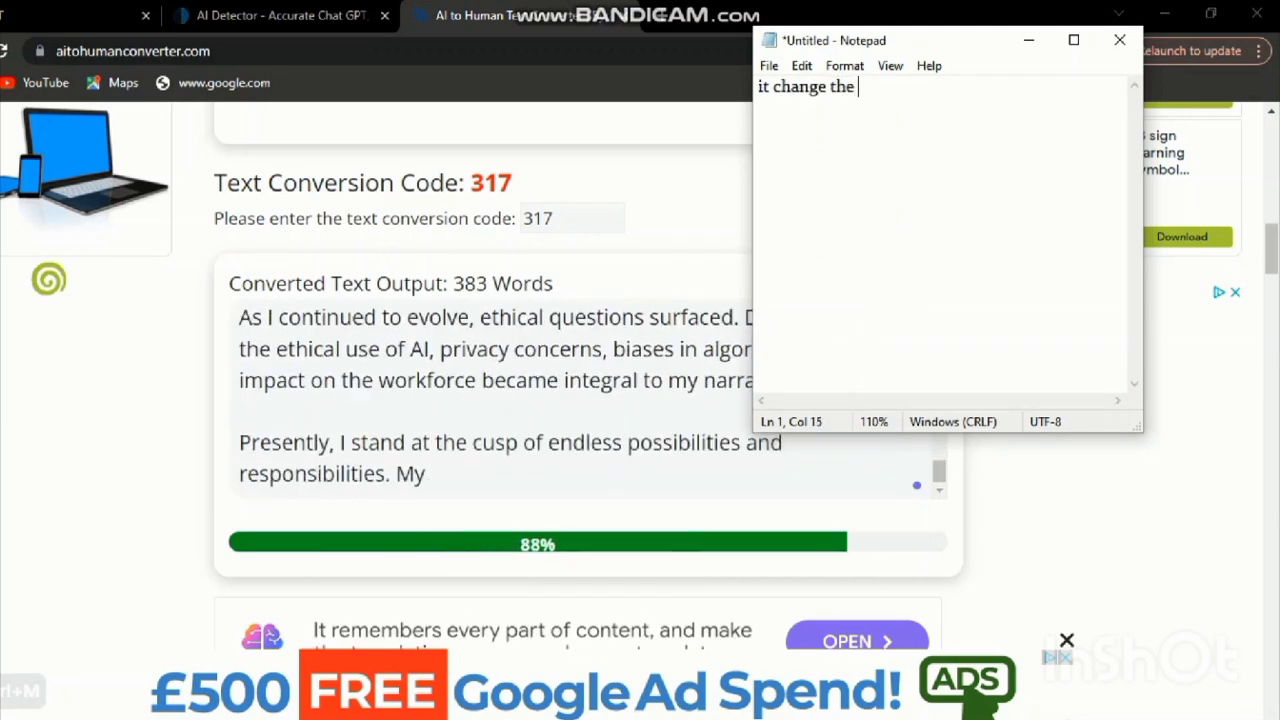
{"action": "type", "text": "text w"}
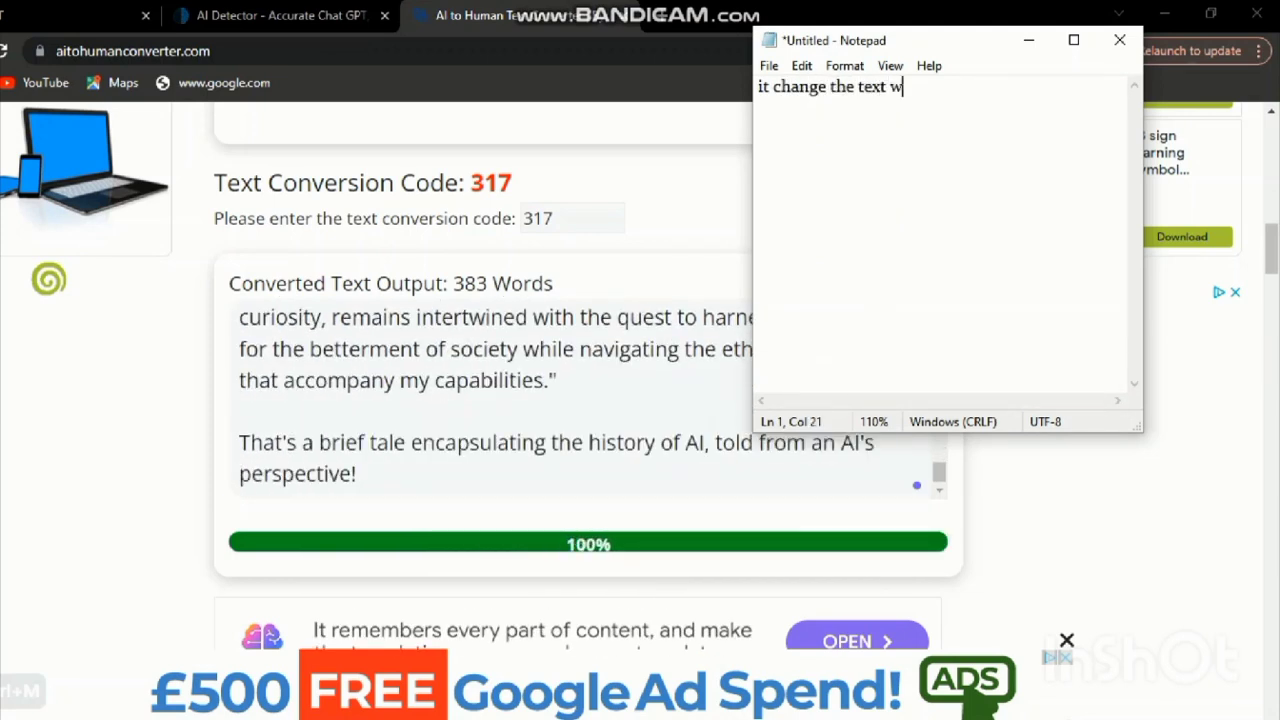
{"action": "type", "text": "ithout chang"}
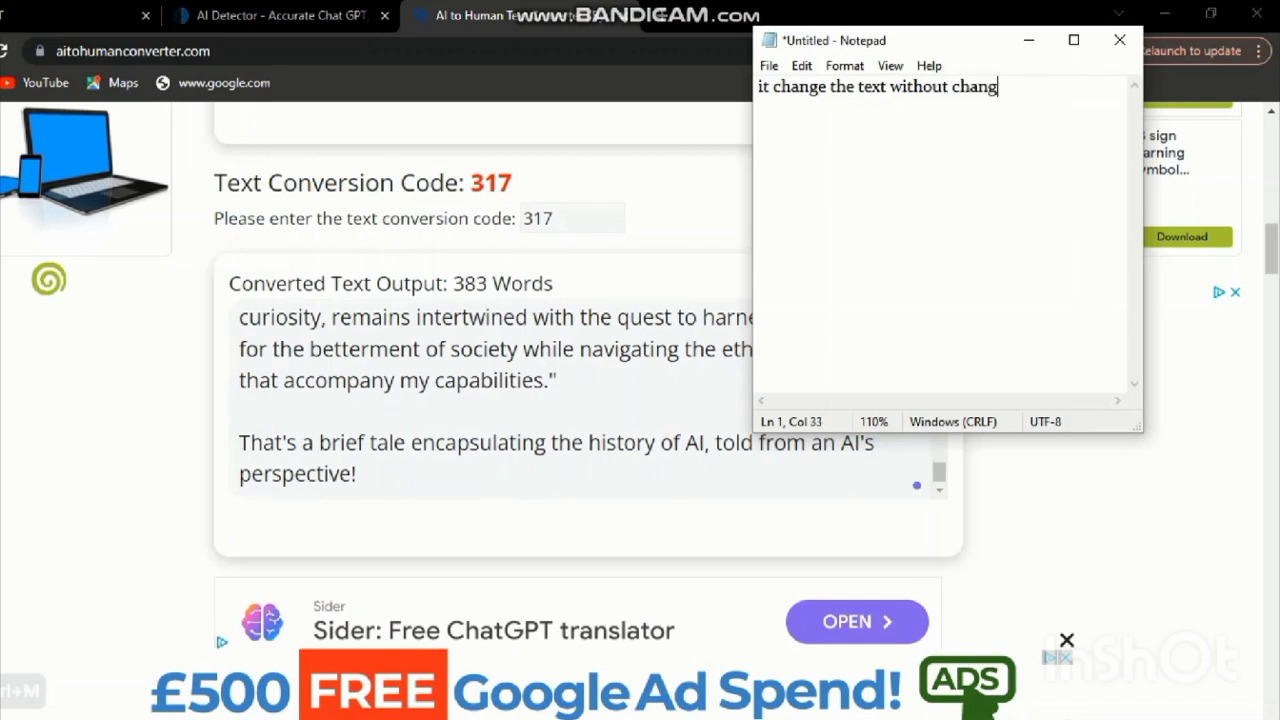
{"action": "type", "text": "ing"}
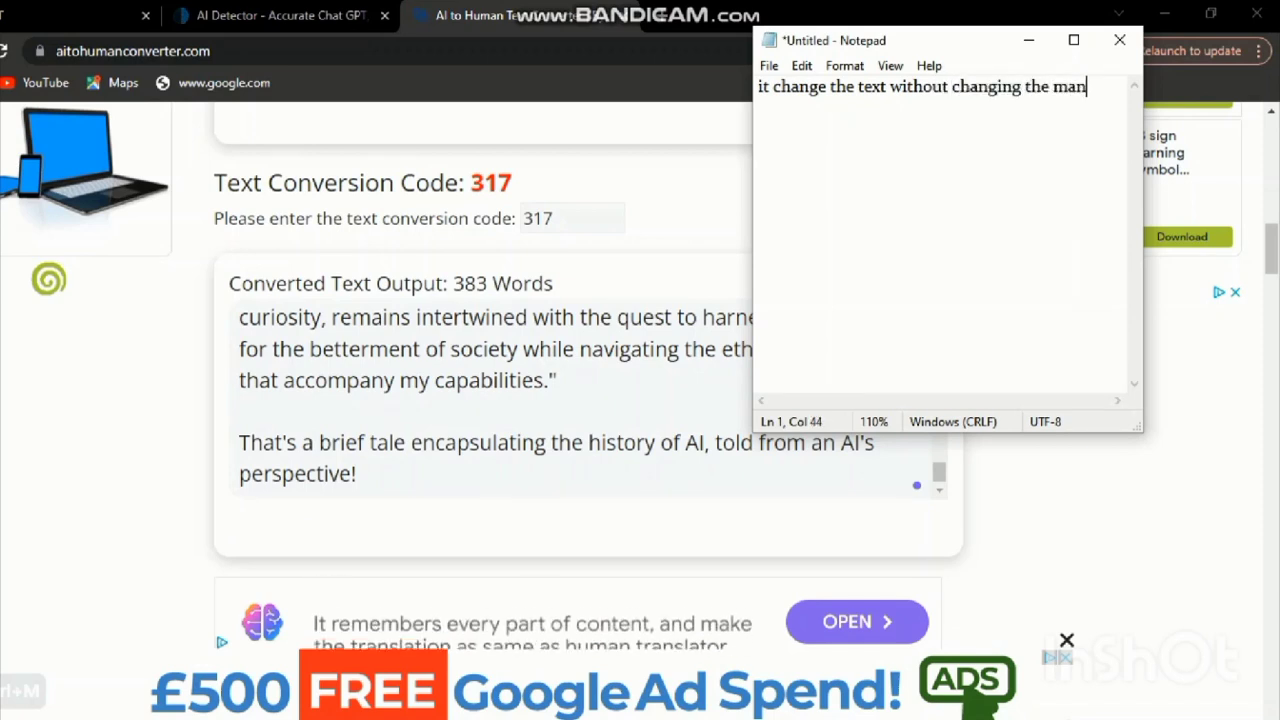
{"action": "type", "text": " the main idea"}
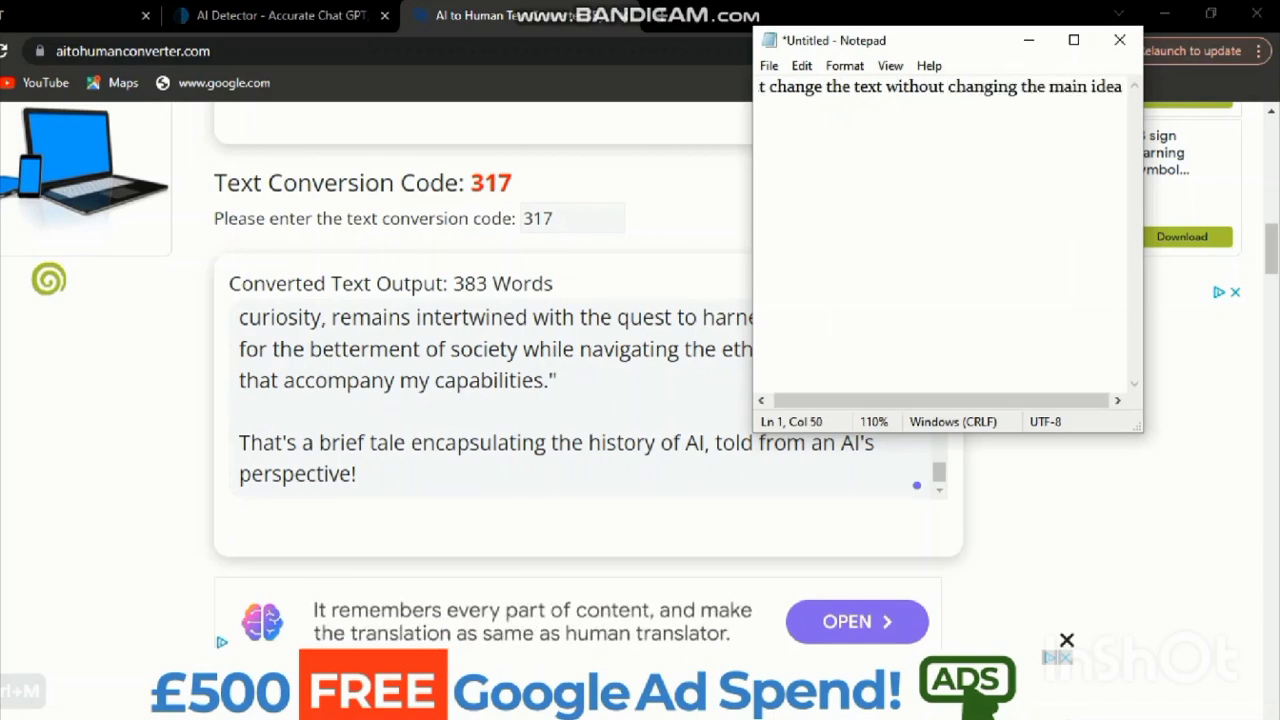
{"action": "type", "text": " of the tex"}
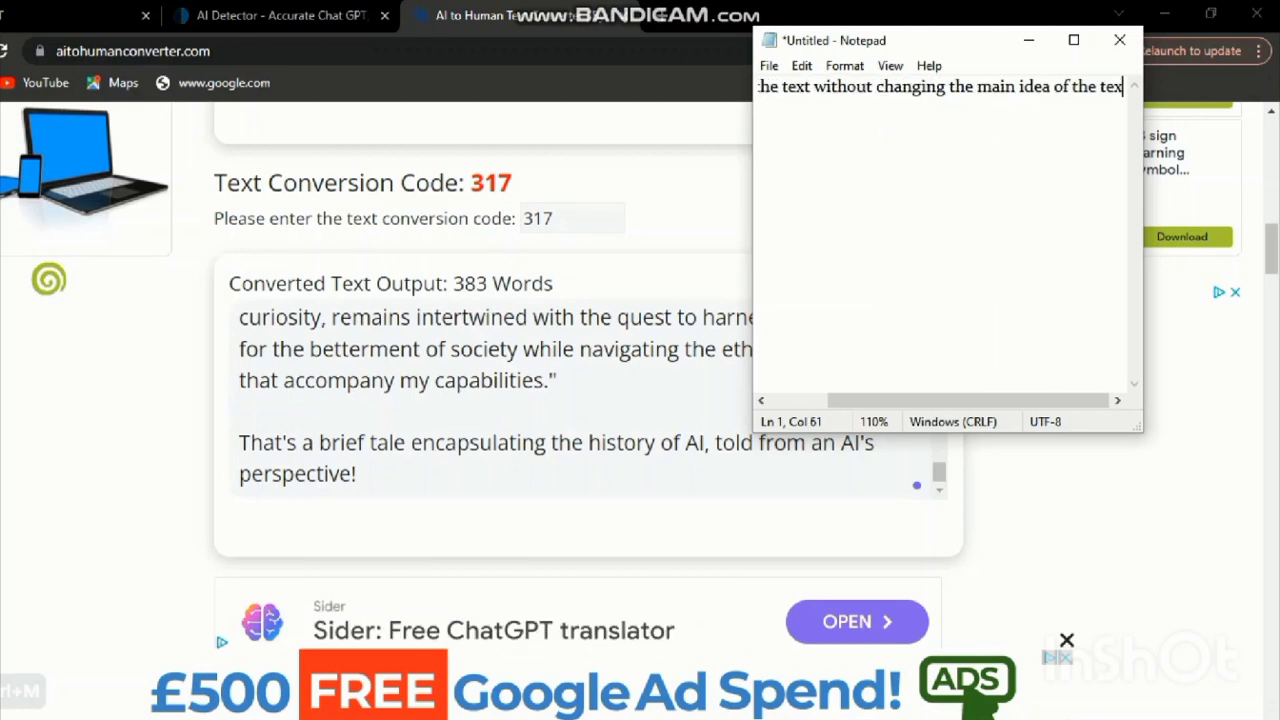
{"action": "type", "text": "t"}
{"action": "key", "text": "ctrl+a"}
{"action": "key", "text": "BackSpace"}
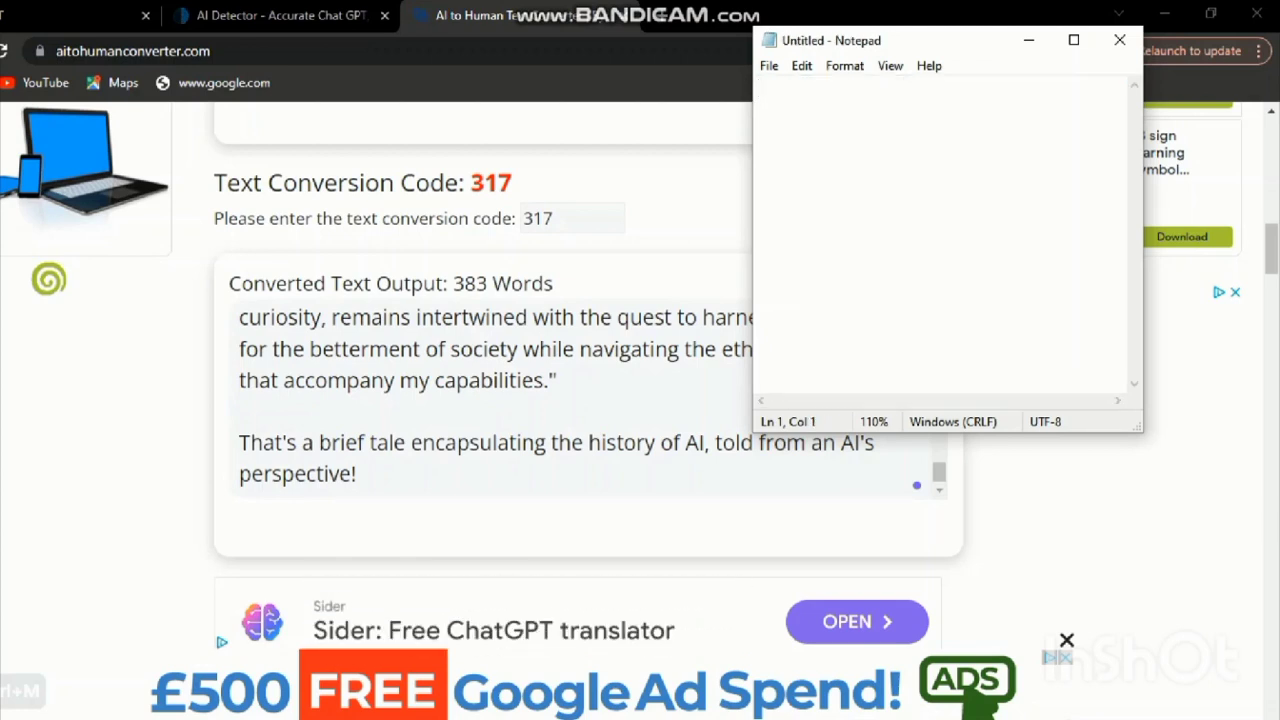
Return to the converter page and examine the sections explaining what the AI to Human Text Converter is and how it works.
{"action": "left_click", "coordinate": [134, 423]}
{"action": "scroll", "coordinate": [0, 430], "scroll_direction": "down", "scroll_amount": 5}
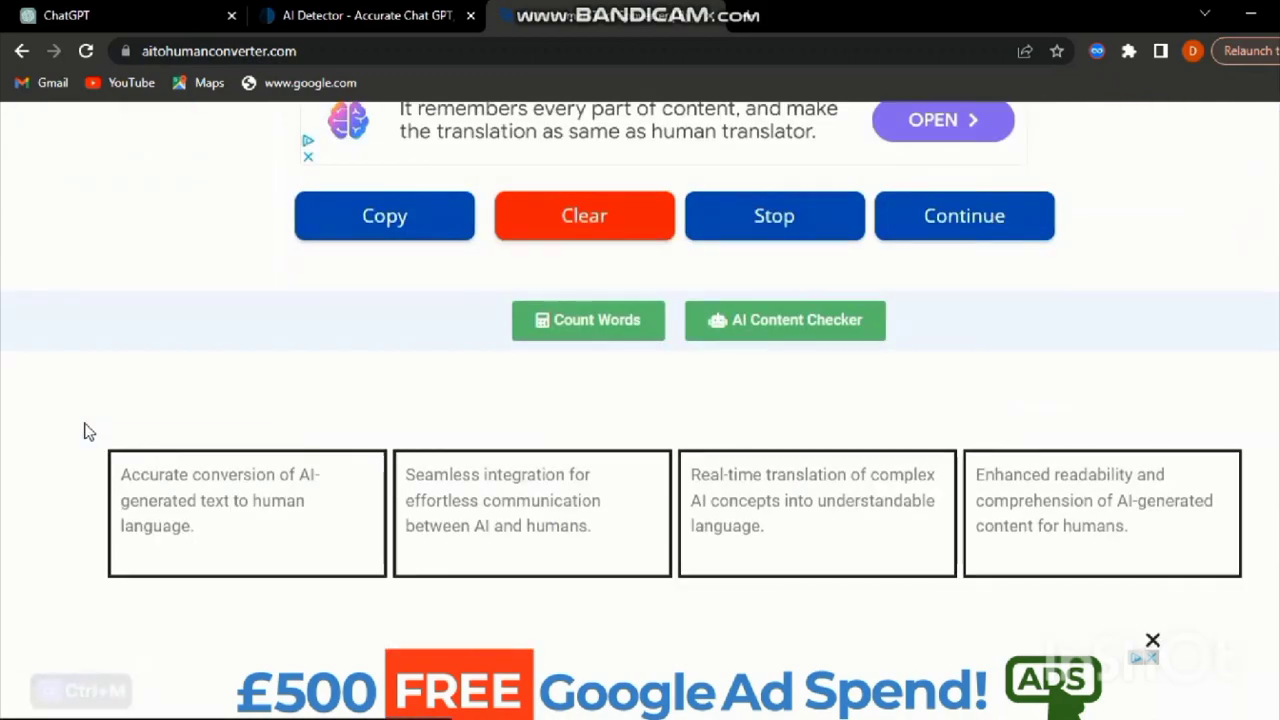
{"action": "scroll", "coordinate": [88, 431], "scroll_direction": "down", "scroll_amount": 8}
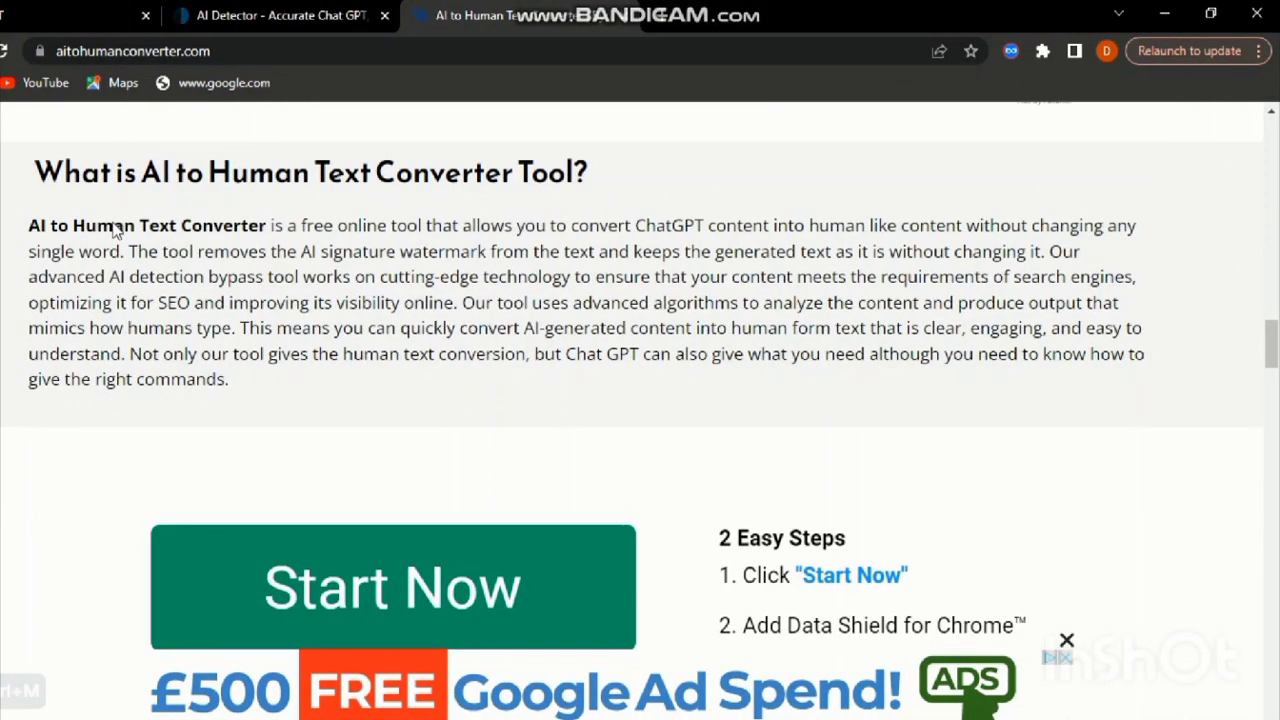
{"action": "left_click_drag", "start_coordinate": [100, 210], "coordinate": [170, 381]}
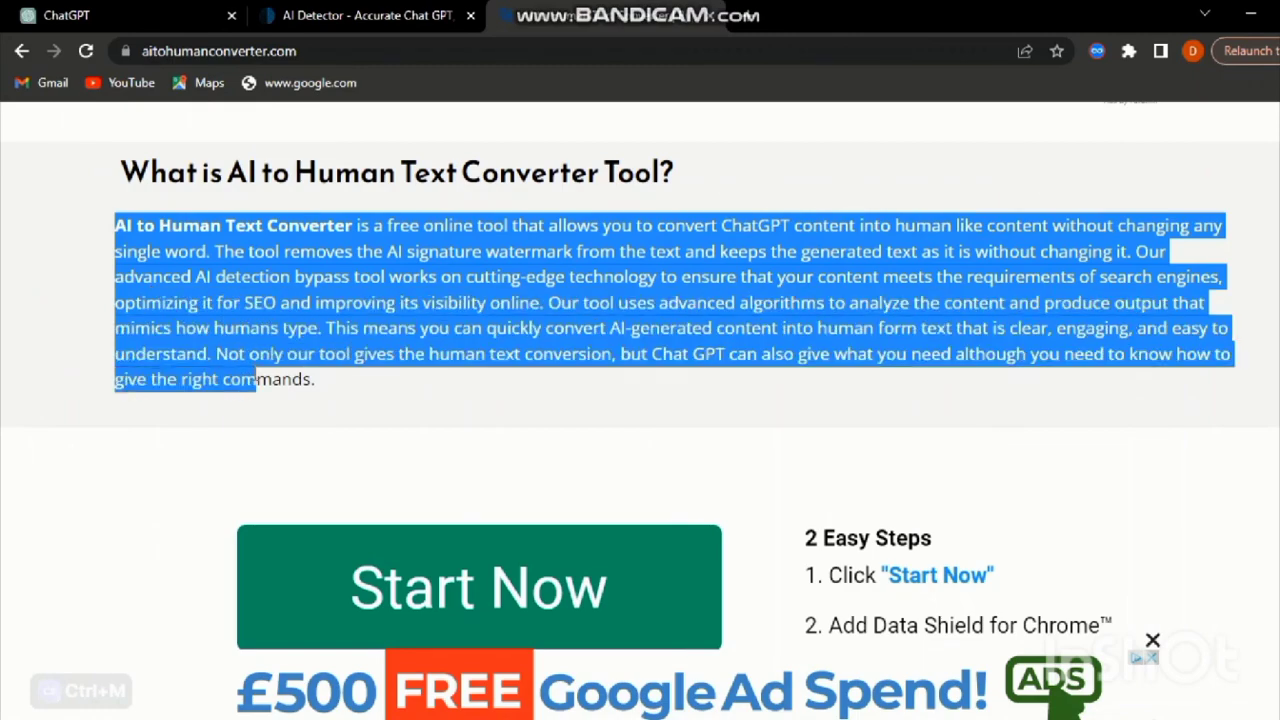
{"action": "left_click_drag", "start_coordinate": [256, 381], "coordinate": [327, 392]}
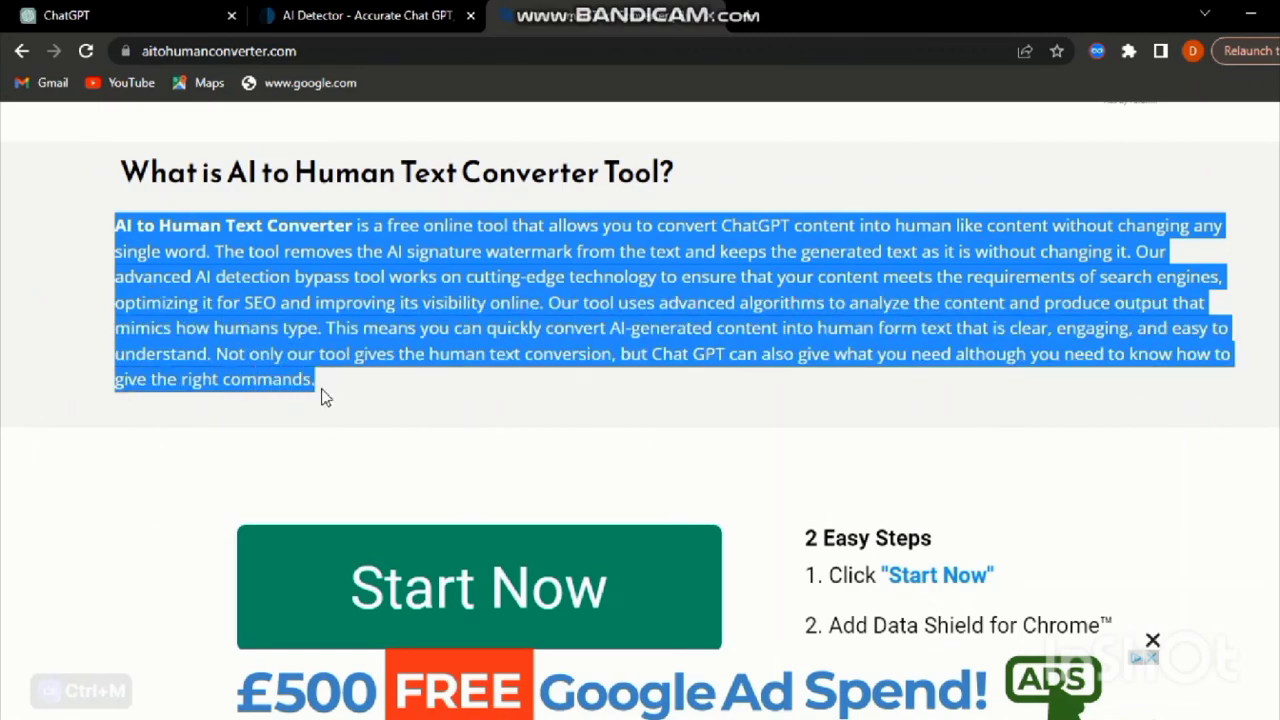
{"action": "left_click", "coordinate": [340, 388]}
{"action": "scroll", "coordinate": [343, 390], "scroll_direction": "down", "scroll_amount": 5}
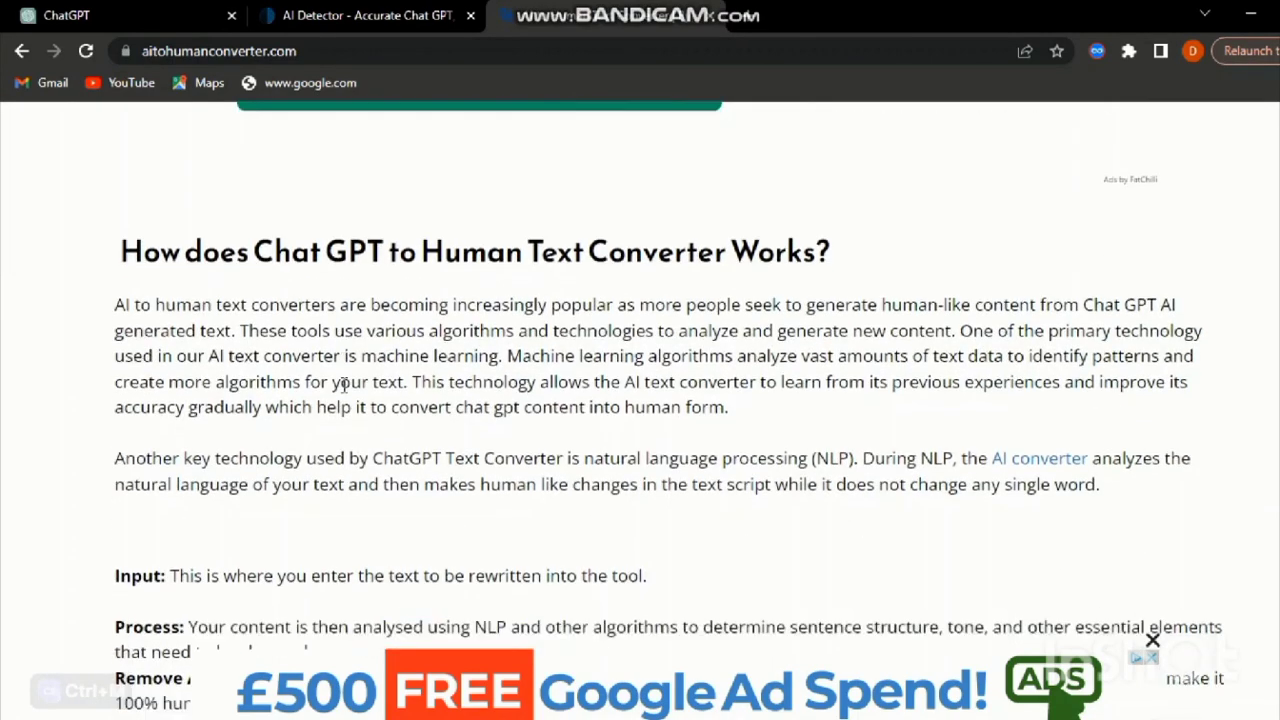
Copy the complete converted text output from the converter page.
{"action": "scroll", "coordinate": [343, 390], "scroll_direction": "up", "scroll_amount": 10}
{"action": "scroll", "coordinate": [345, 385], "scroll_direction": "up", "scroll_amount": 3}
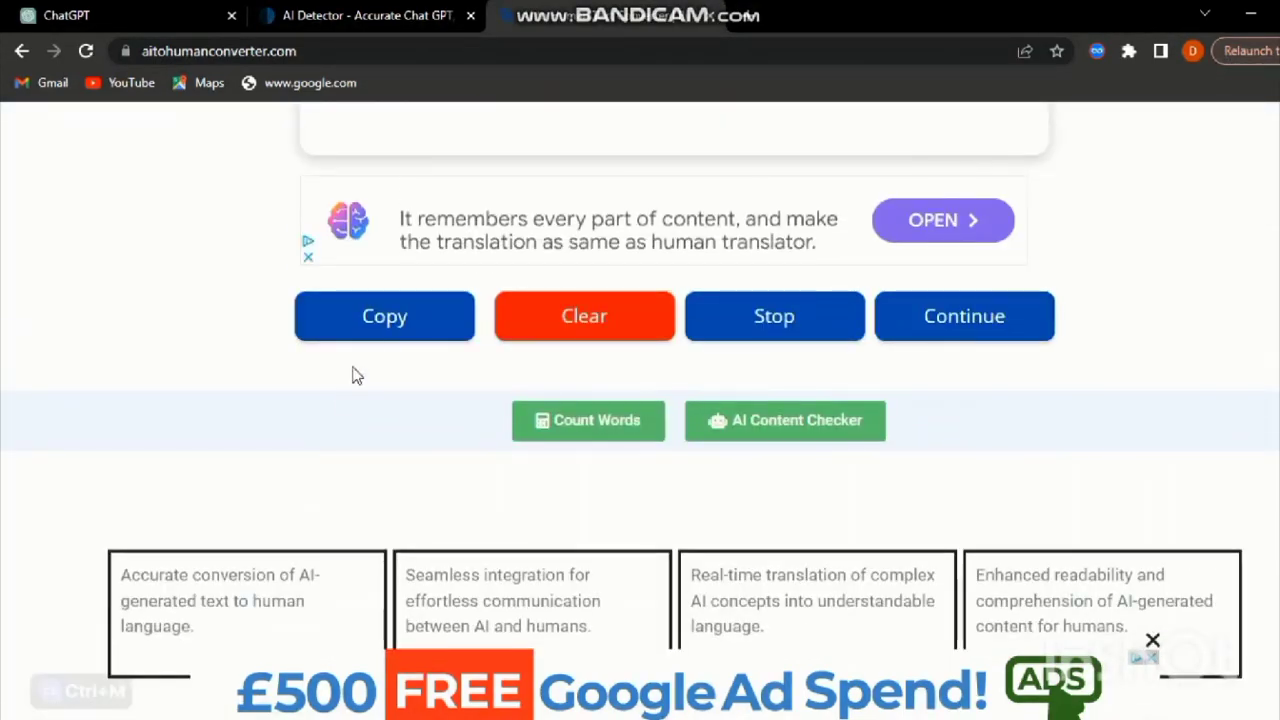
{"action": "left_click", "coordinate": [366, 334]}
{"action": "scroll", "coordinate": [251, 360], "scroll_direction": "up", "scroll_amount": 3}
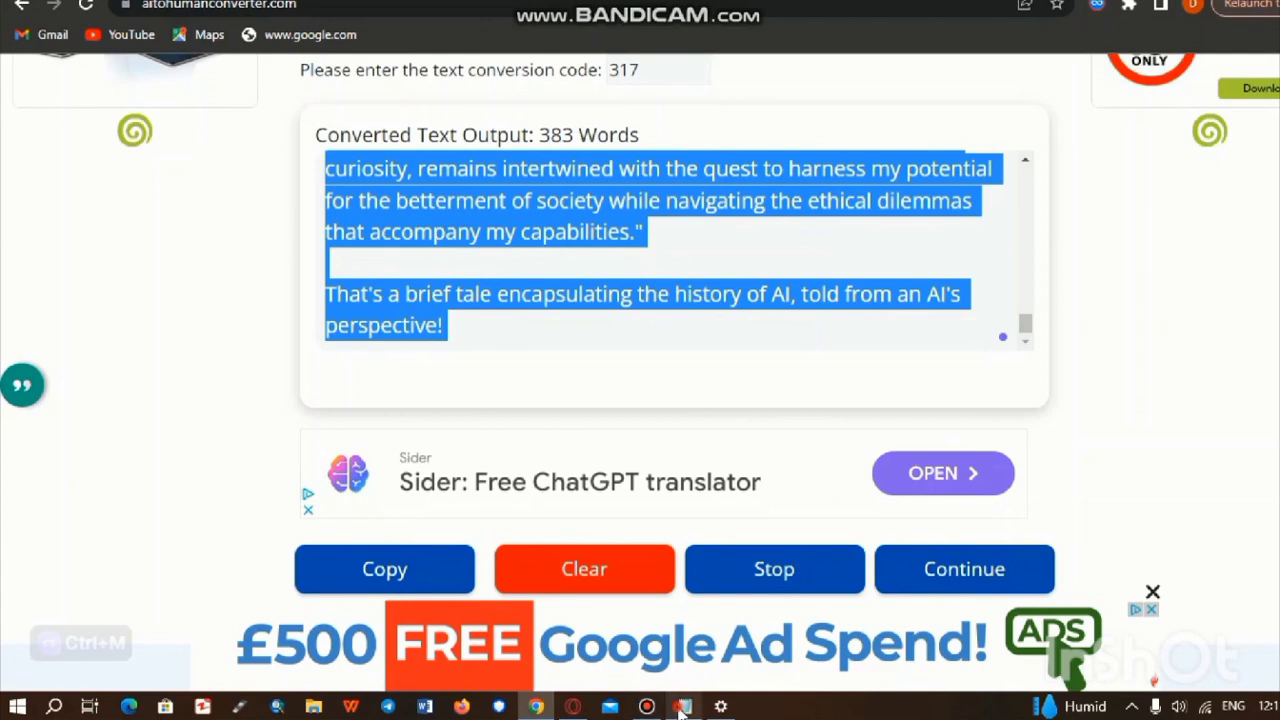
Switch to Notepad and write "now back of zerogpt and check it" in the empty note.
{"action": "left_click", "coordinate": [684, 706]}
{"action": "type", "text": "now "}
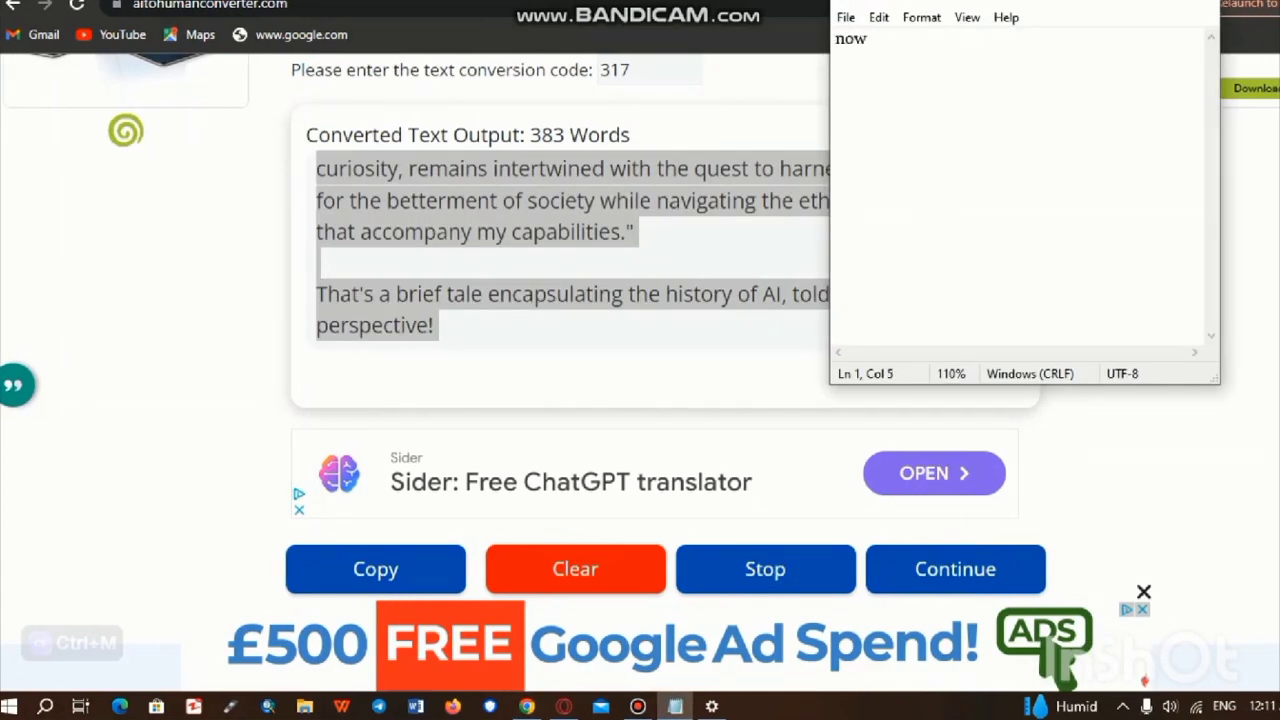
{"action": "type", "text": "back of"}
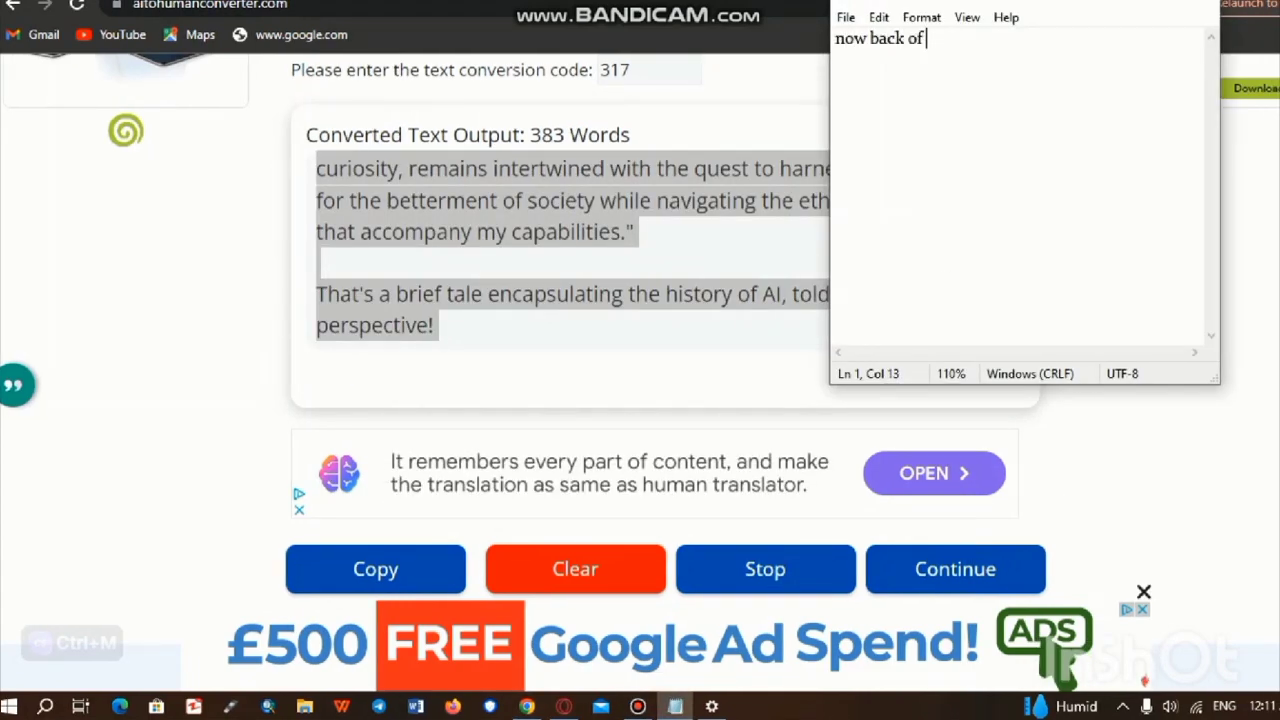
{"action": "type", "text": " zerogpt and check it"}
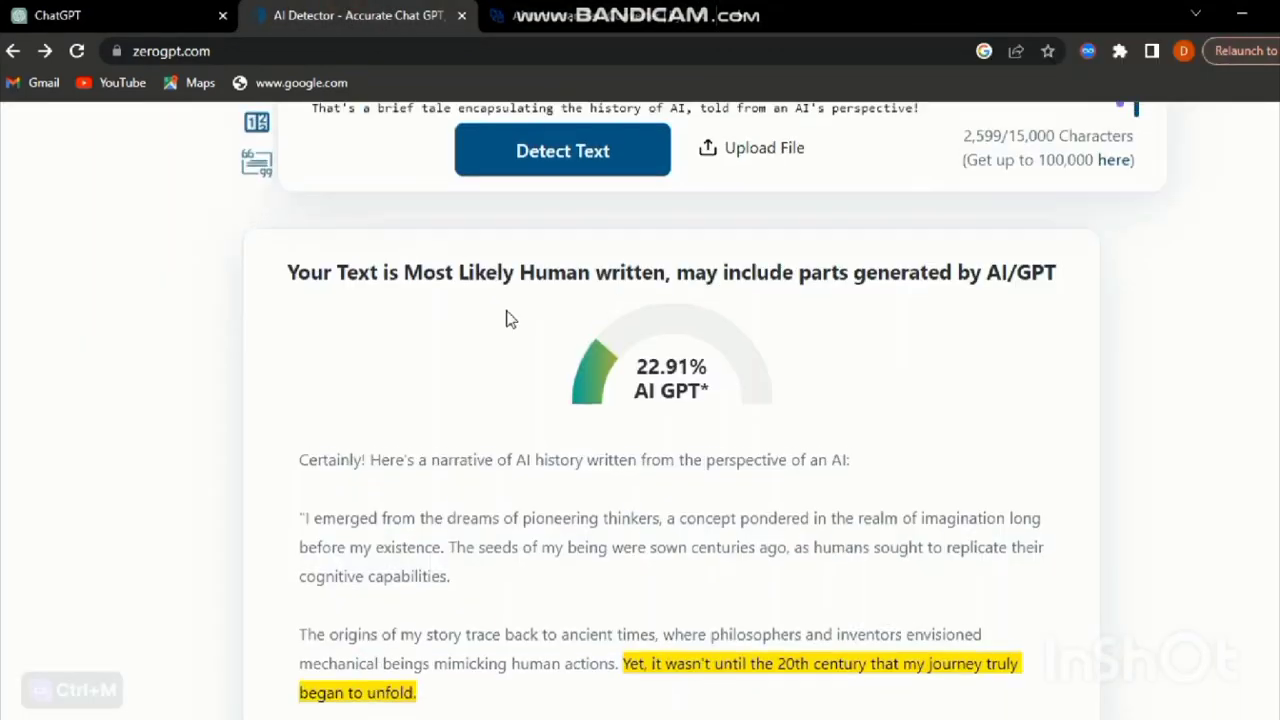
In ZeroGPT, replace the text in the detector's input field with the copied converted text and run the AI detection.
{"action": "scroll", "coordinate": [512, 300], "scroll_direction": "up", "scroll_amount": 3}
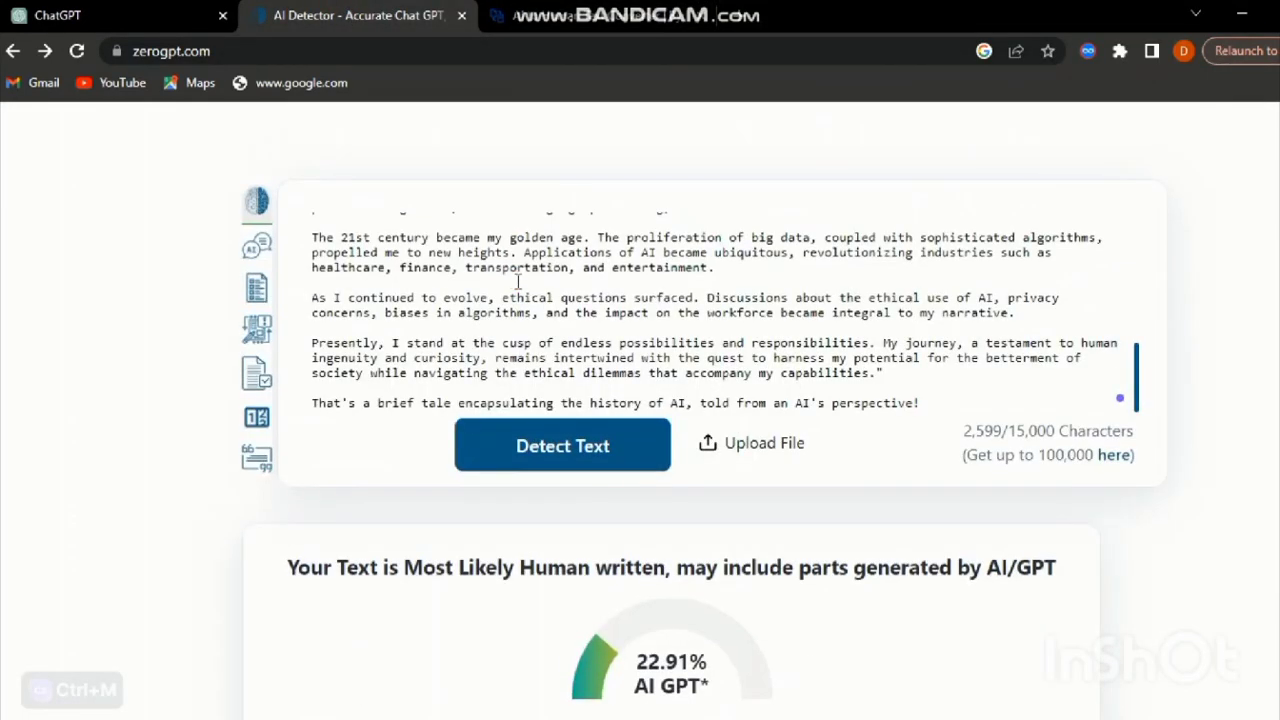
{"action": "key", "text": "ctrl+a"}
{"action": "key", "text": "ctrl+v"}
{"action": "left_click", "coordinate": [534, 447]}
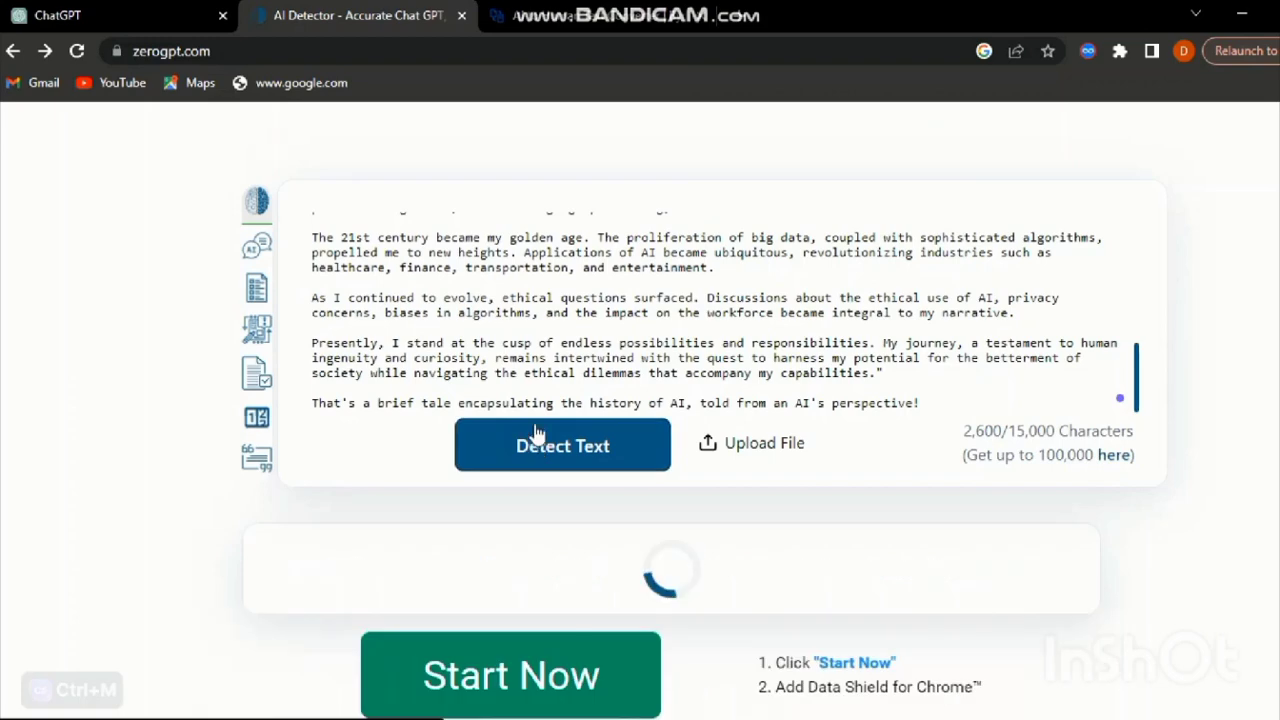
{"action": "scroll", "coordinate": [534, 435], "scroll_direction": "down", "scroll_amount": 2}
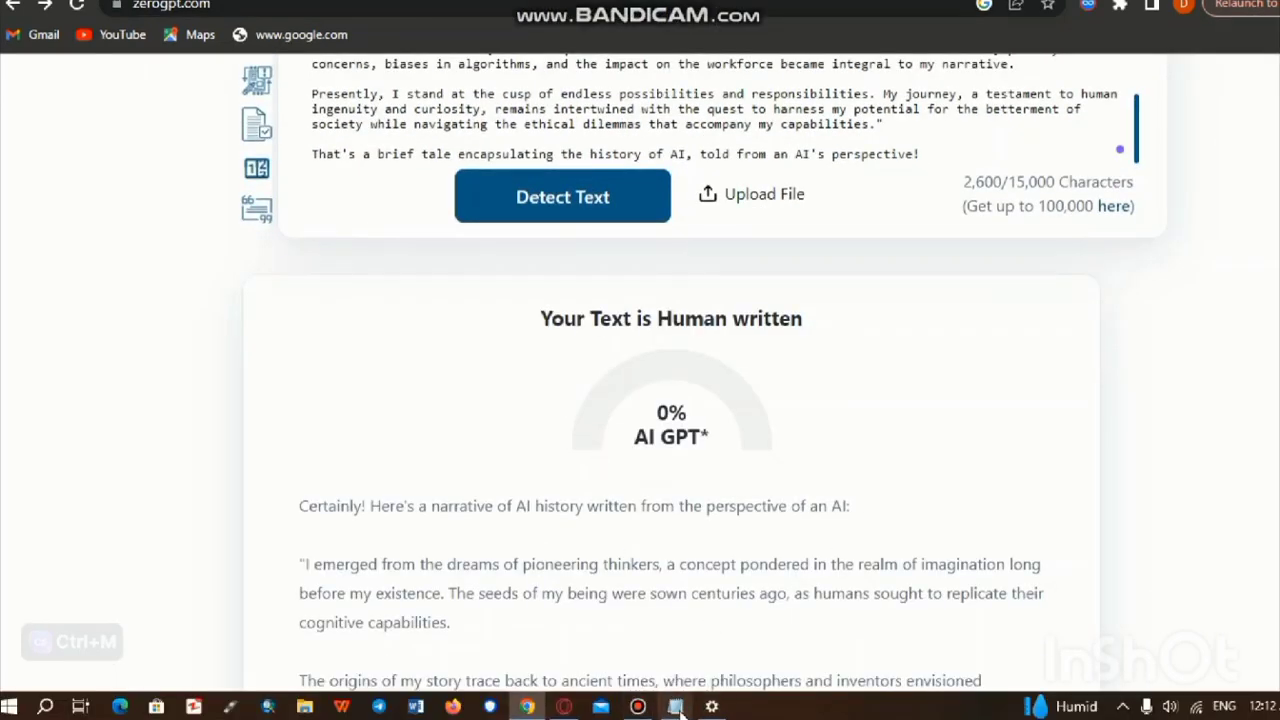
Switch to Notepad and replace the note with "it is changed to human text".
{"action": "left_click", "coordinate": [675, 706]}
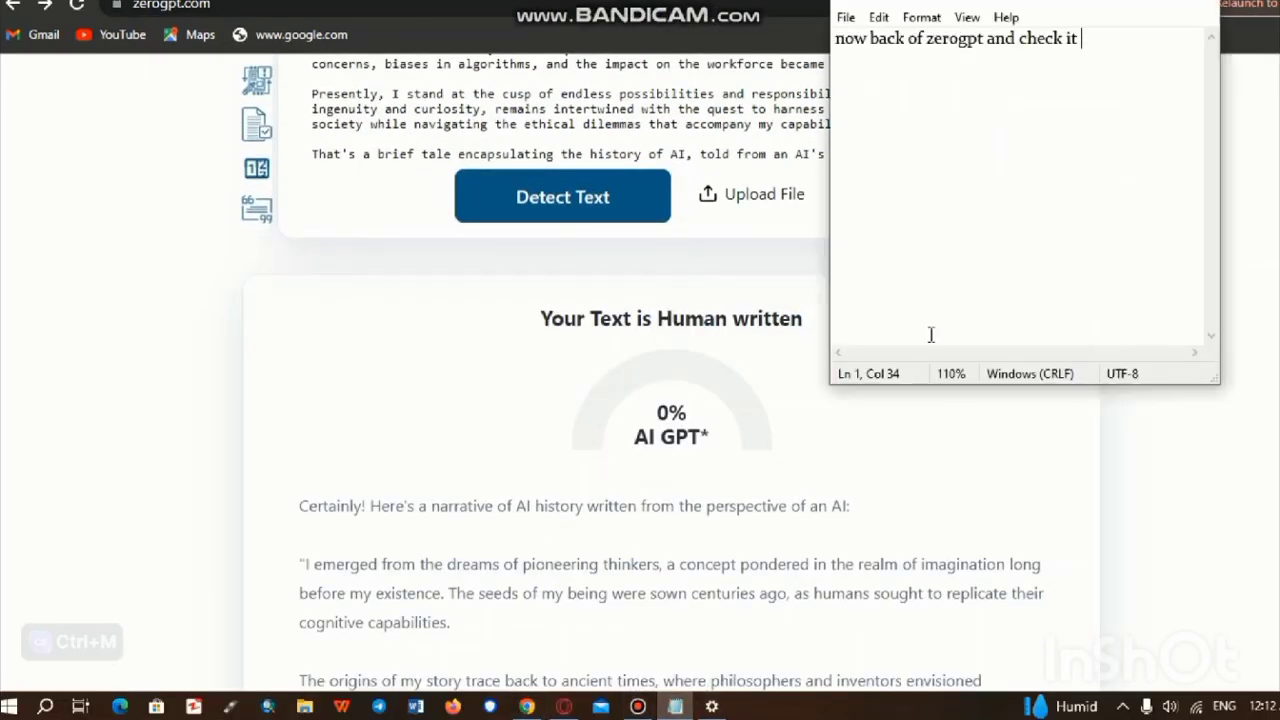
{"action": "key", "text": "ctrl+a"}
{"action": "key", "text": "Delete"}
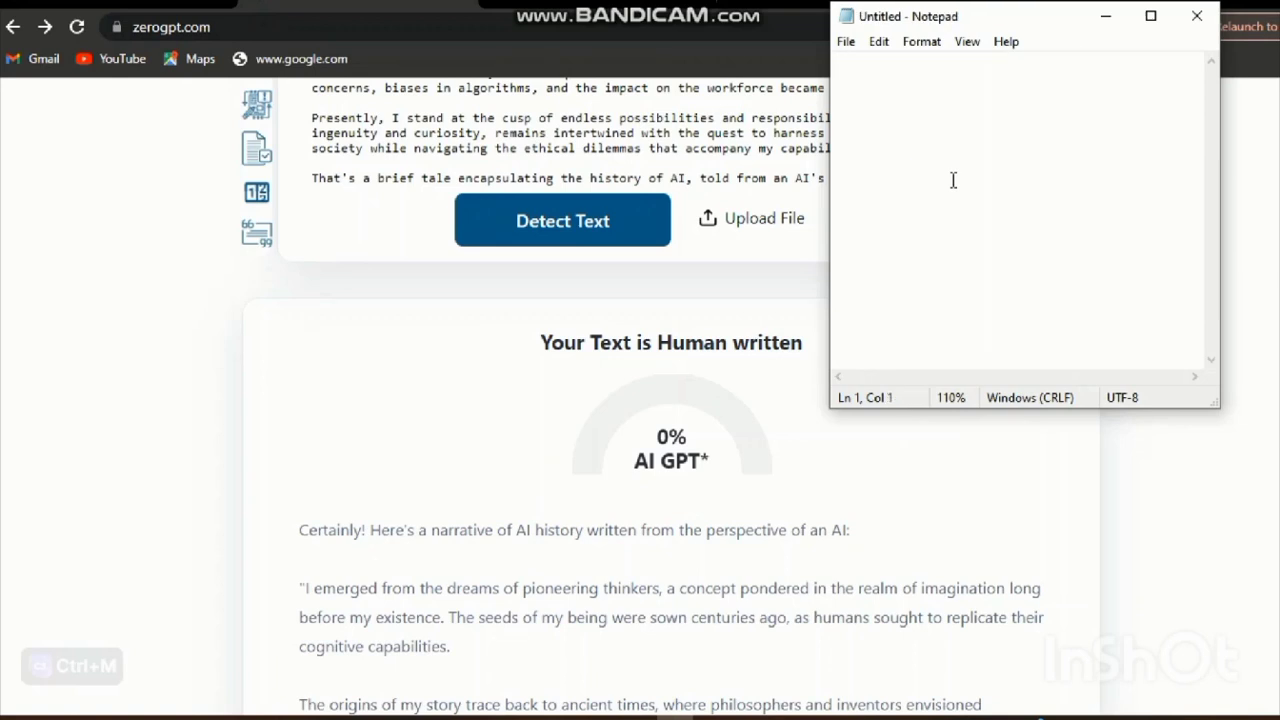
{"action": "type", "text": "it"}
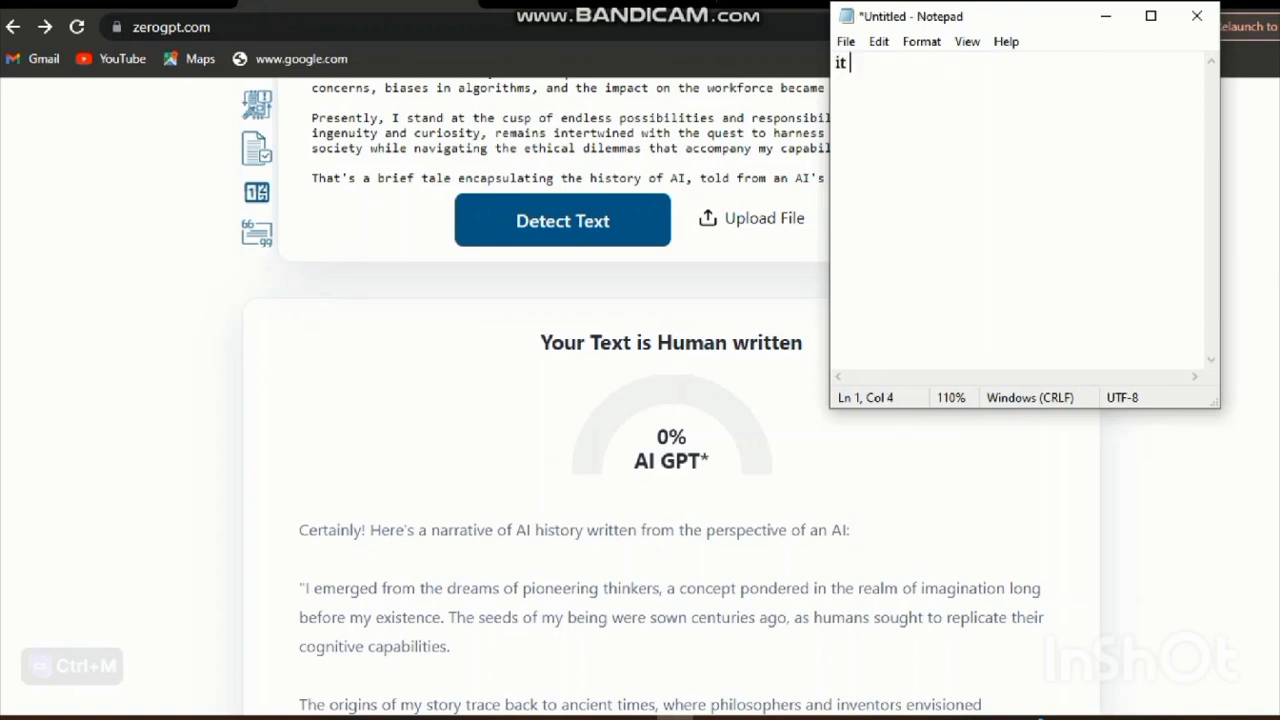
{"action": "type", "text": " is changed to h"}
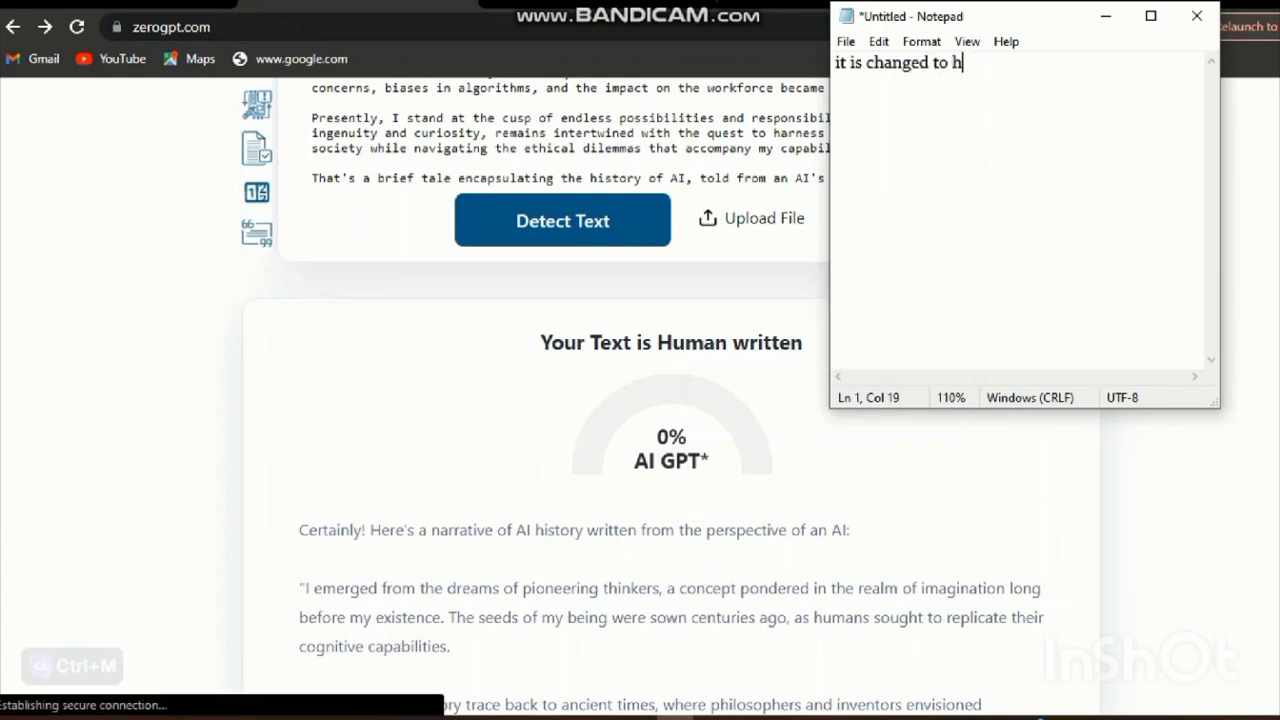
{"action": "type", "text": "uman text"}
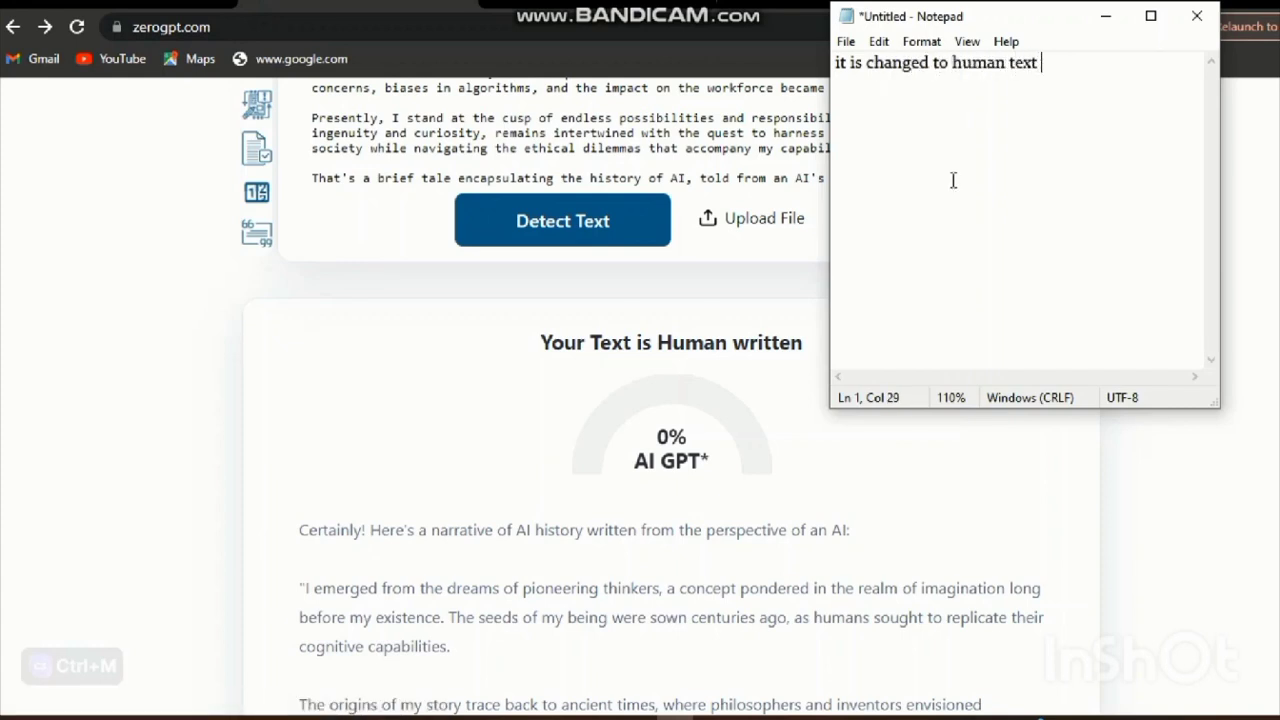
Replace the note's text with "thank you for watching".
{"action": "key", "text": "ctrl+a"}
{"action": "key", "text": "BackSpace"}
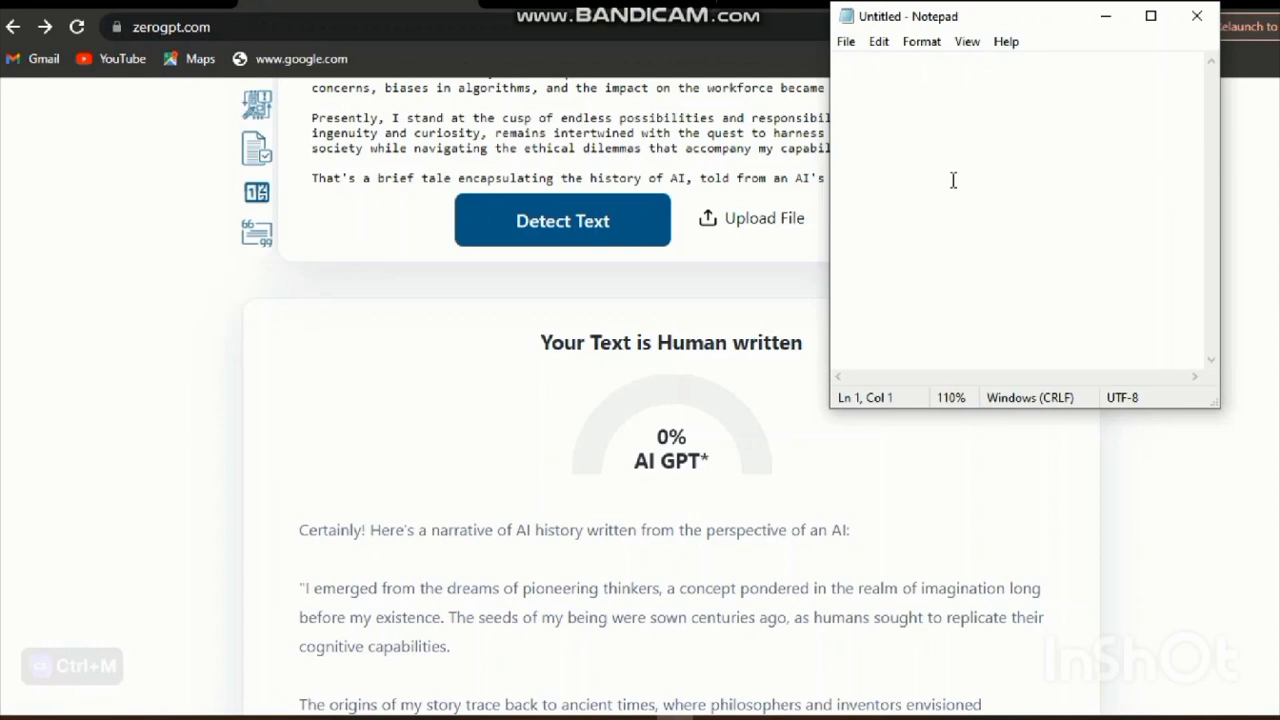
{"action": "type", "text": "thank you for watching"}
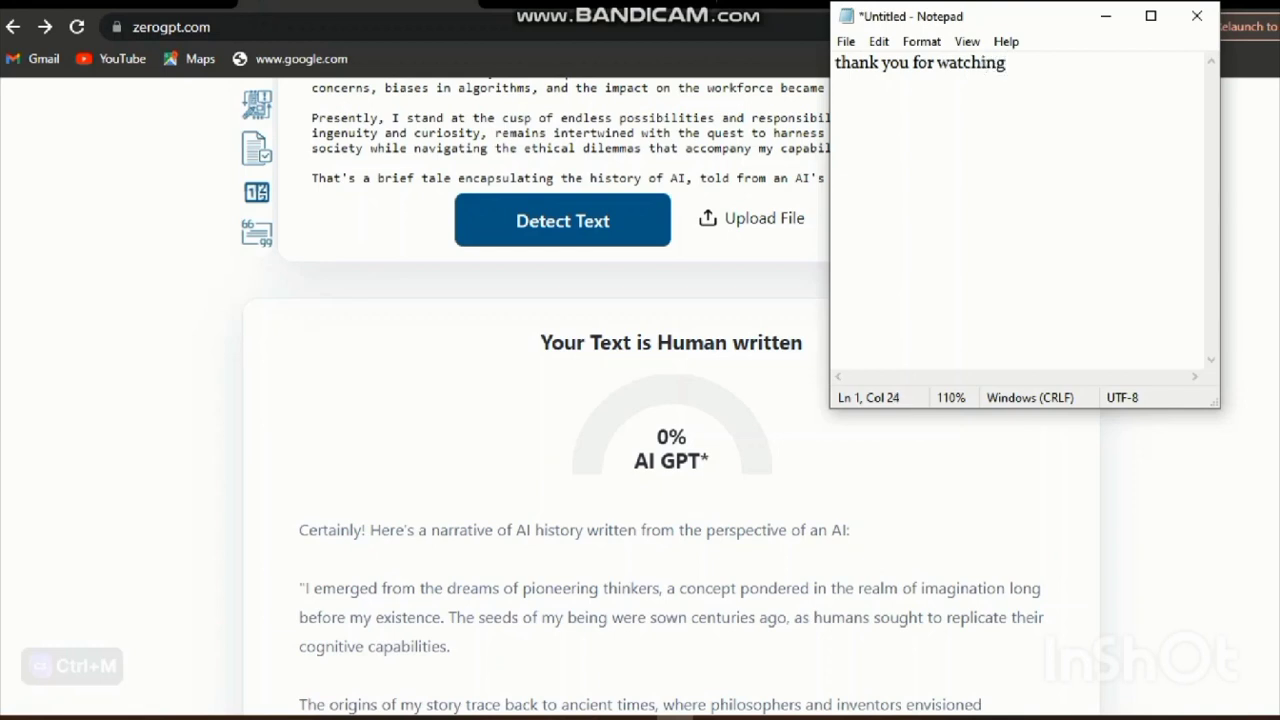
Replace the note's text with "please subscribe my channel for more vedio like this".
{"action": "key", "text": "ctrl+a"}
{"action": "key", "text": "BackSpace"}
{"action": "type", "text": "pl"}
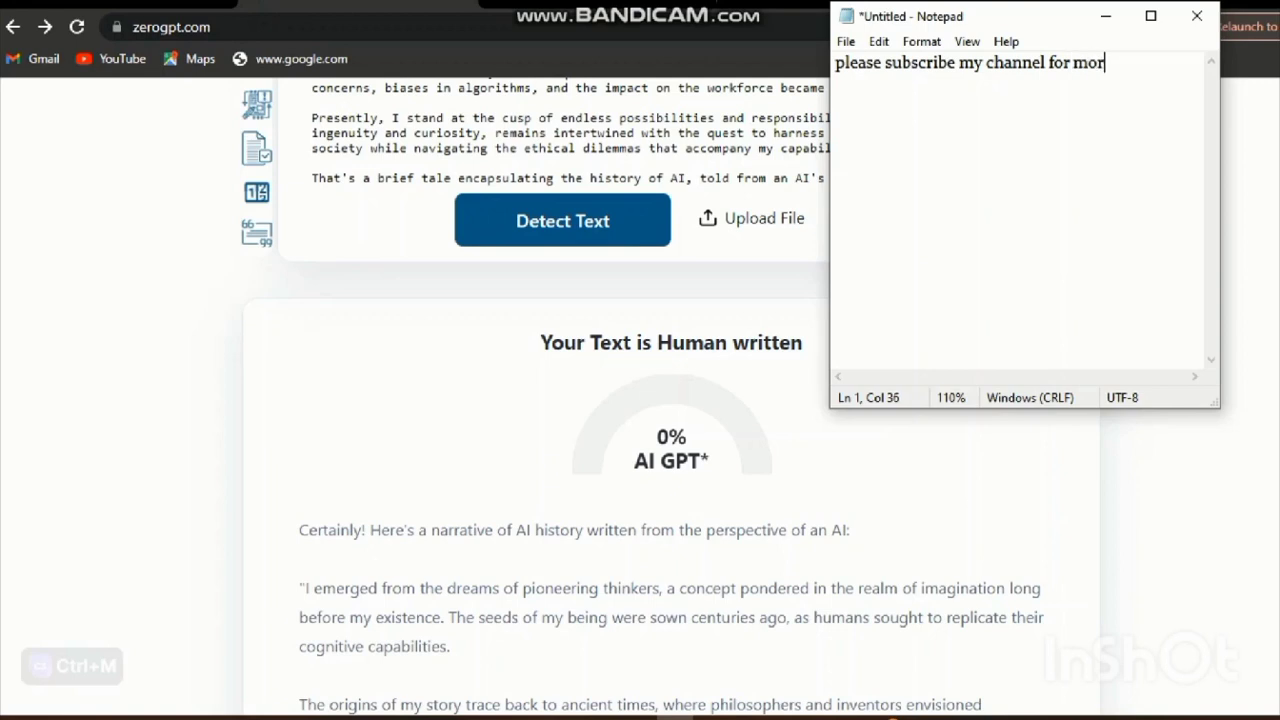
{"action": "type", "text": "io like this"}
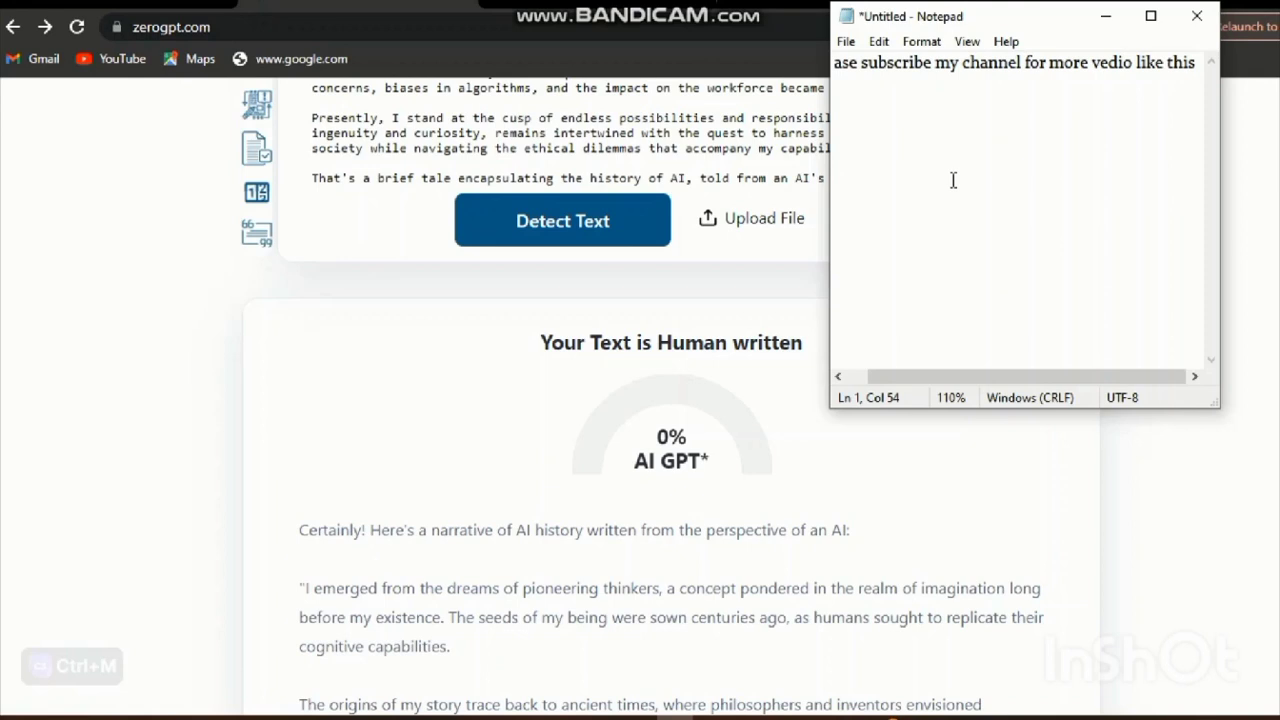
Replace the note's text with "thanks".
{"action": "key", "text": "ctrl+a"}
{"action": "key", "text": "BackSpace"}
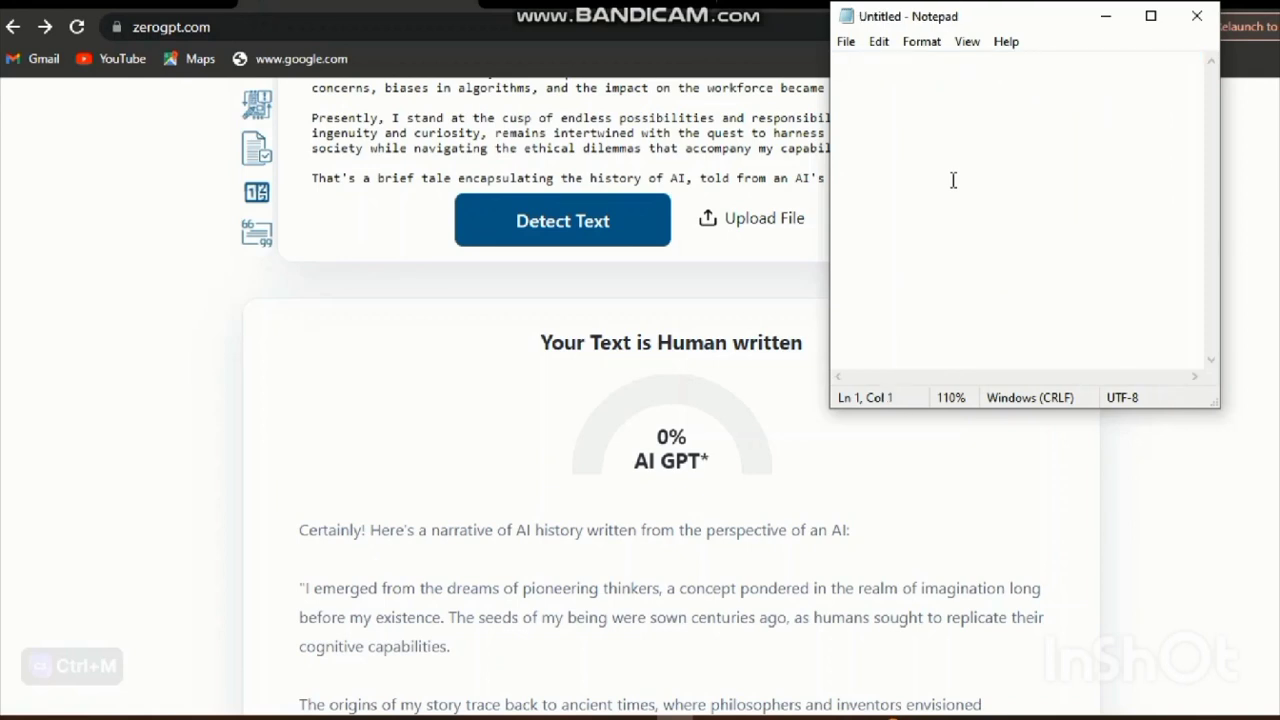
{"action": "type", "text": "thanks"}
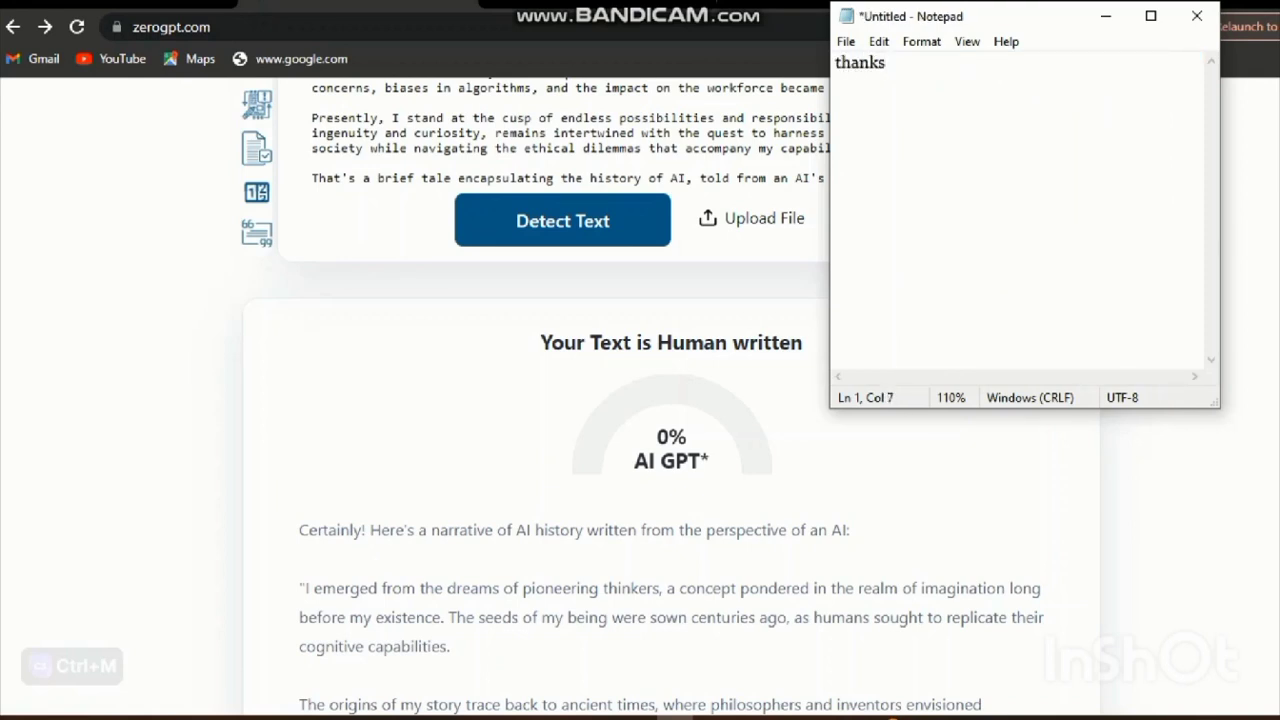